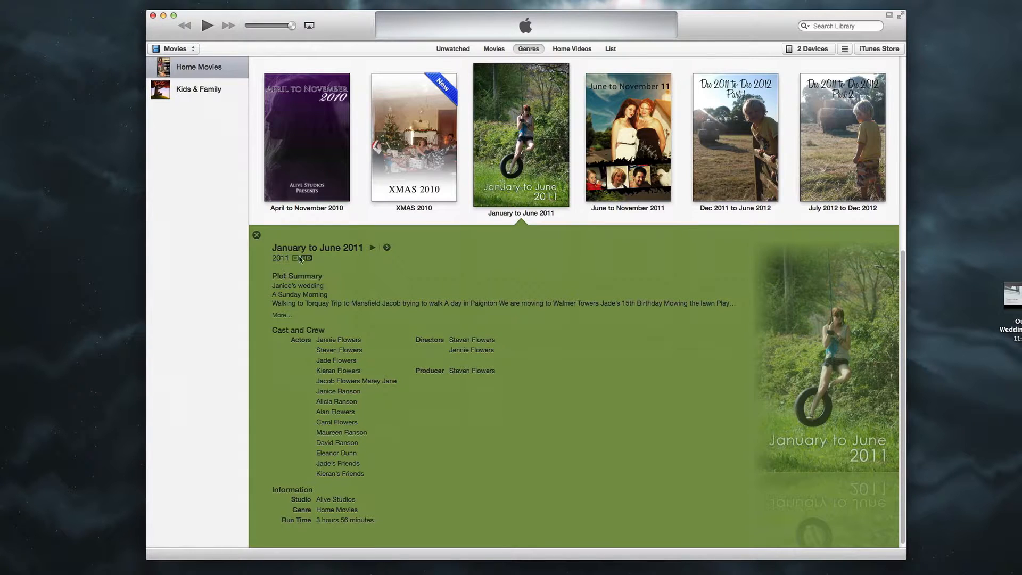
# Step: Expand the full plot summary of January to June 2011 and examine its cast, crew and information details
pyautogui.click(278, 317)
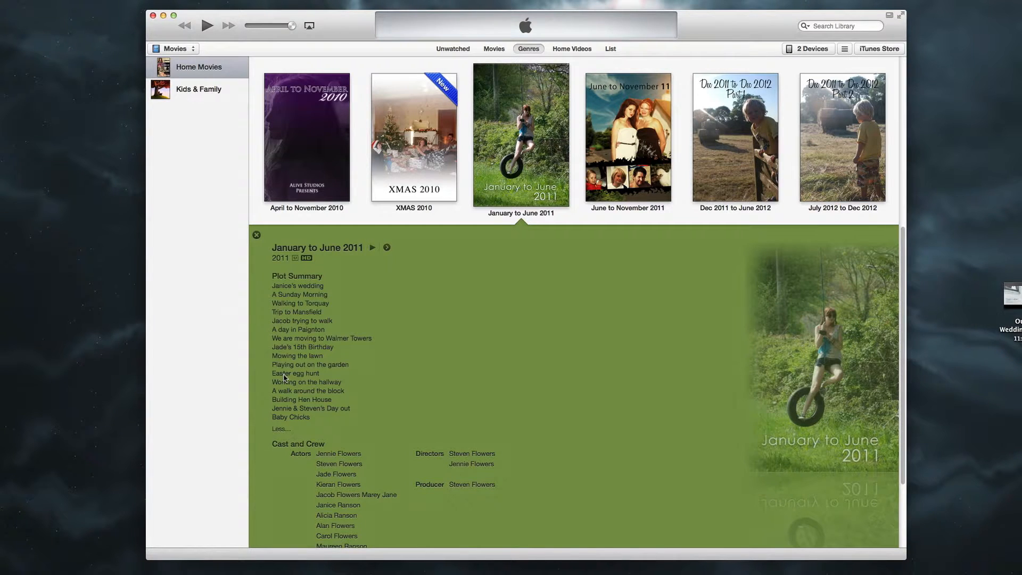
pyautogui.scroll(2, 286, 378)
pyautogui.scroll(-5, 293, 429)
pyautogui.scroll(-3, 292, 429)
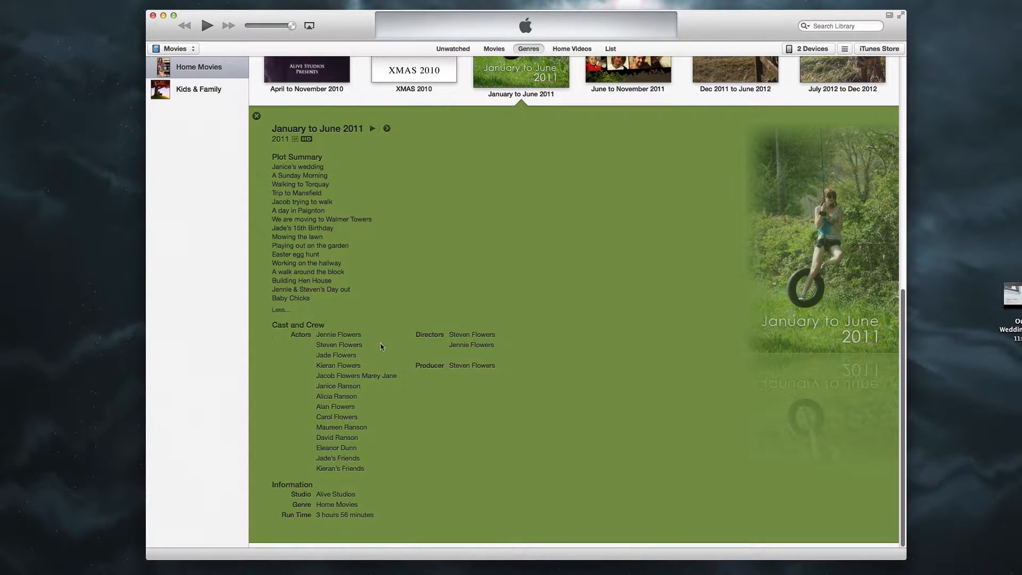
pyautogui.scroll(2, 349, 420)
pyautogui.scroll(-3, 330, 469)
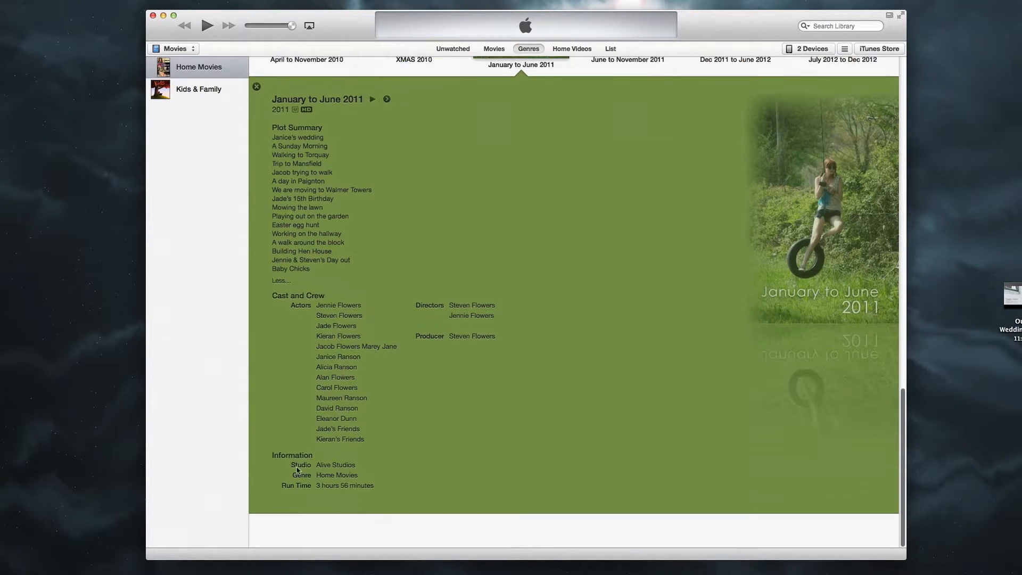
pyautogui.scroll(1, 297, 471)
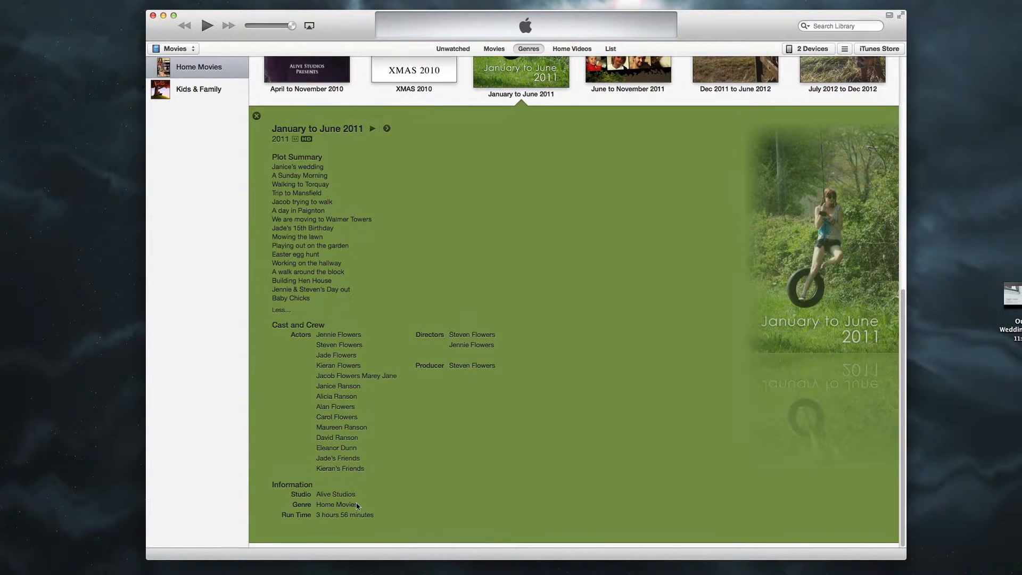
pyautogui.scroll(1, 372, 144)
# Step: Play January to June 2011 with the volume at minimum and jump to the chapter "Playing out on the garden"
pyautogui.click(372, 146)
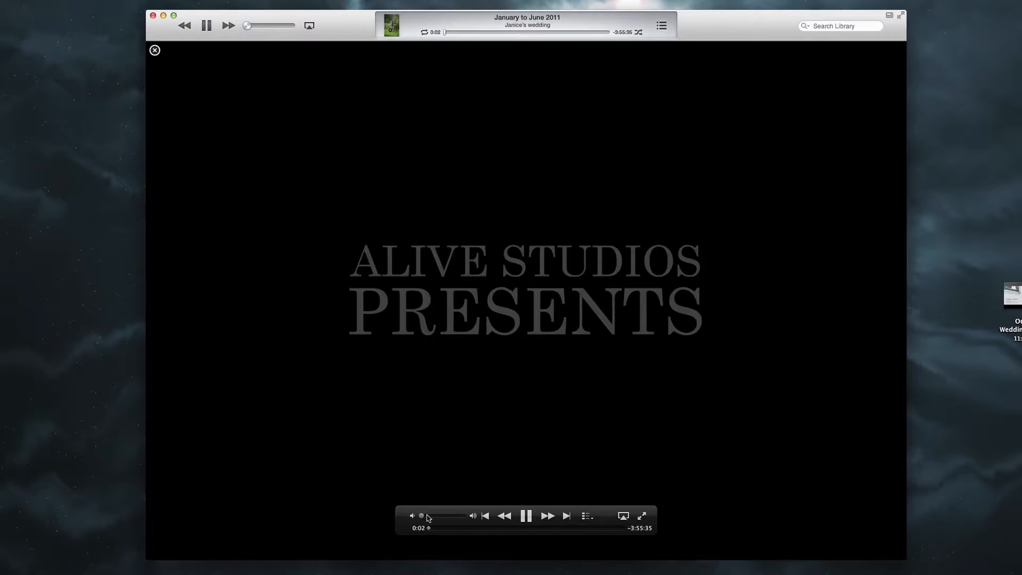
pyautogui.moveTo(428, 518)
pyautogui.mouseDown()
pyautogui.moveTo(448, 516)
pyautogui.moveTo(421, 517)
pyautogui.mouseUp()
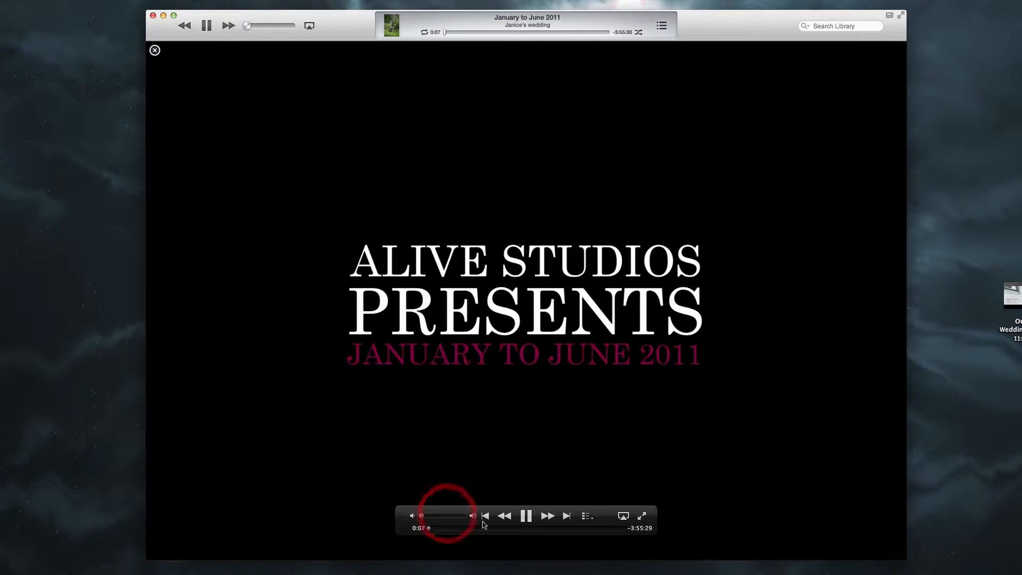
pyautogui.click(586, 517)
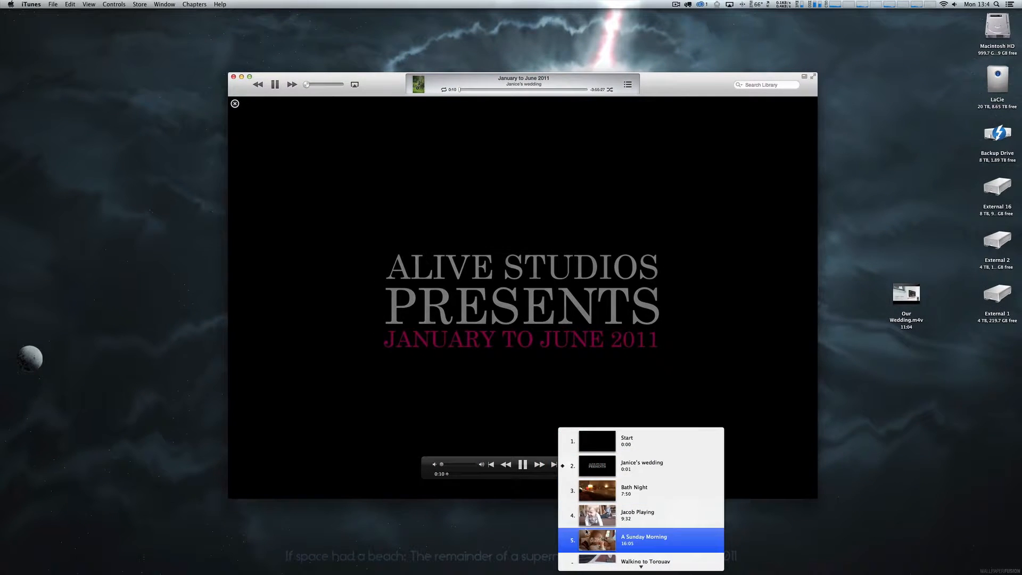
pyautogui.moveTo(596, 571)
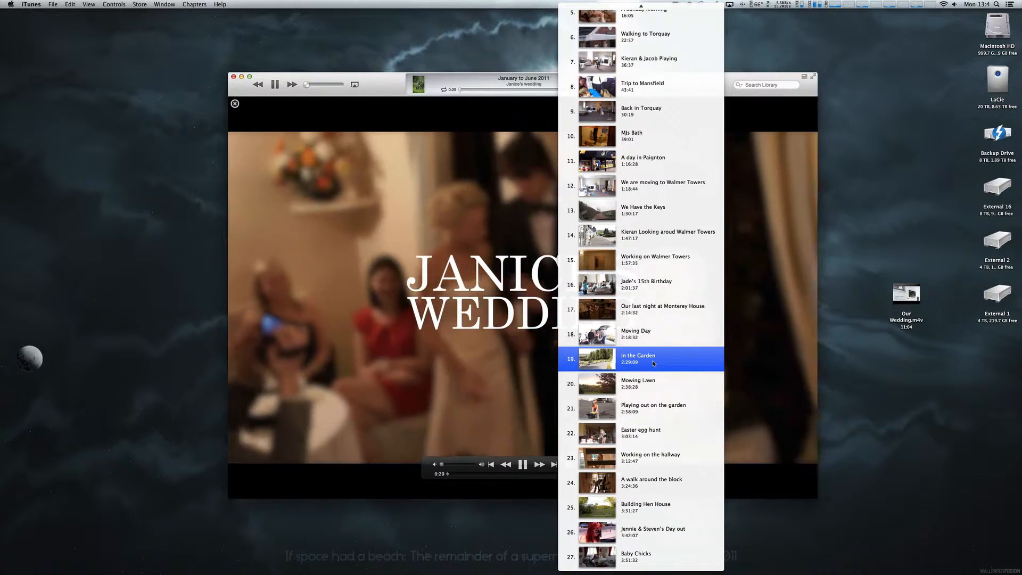
pyautogui.click(626, 407)
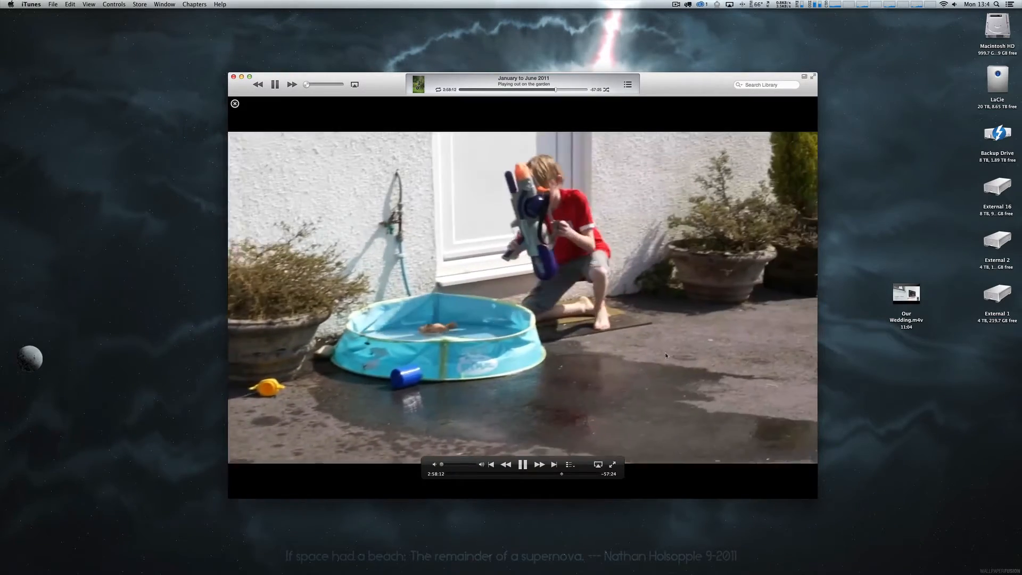
# Step: Pause the chapter, watch it briefly in full screen, and return to the windowed player
pyautogui.click(523, 466)
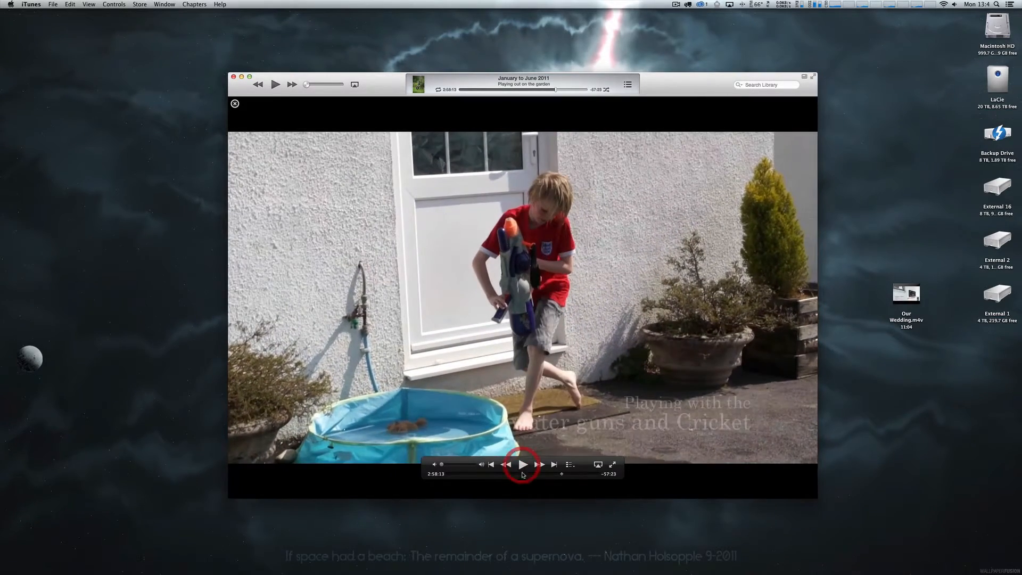
pyautogui.click(613, 465)
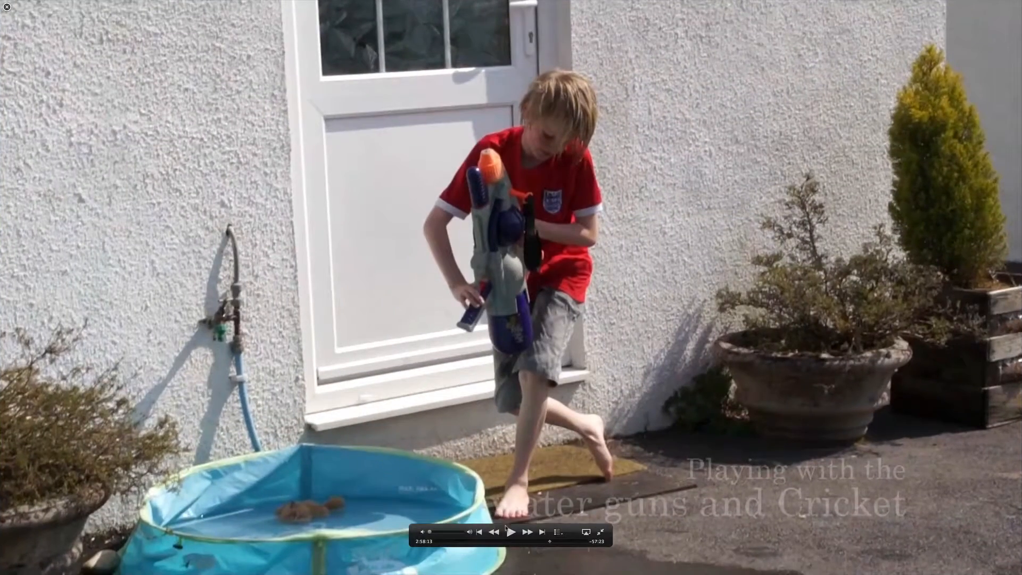
pyautogui.click(510, 531)
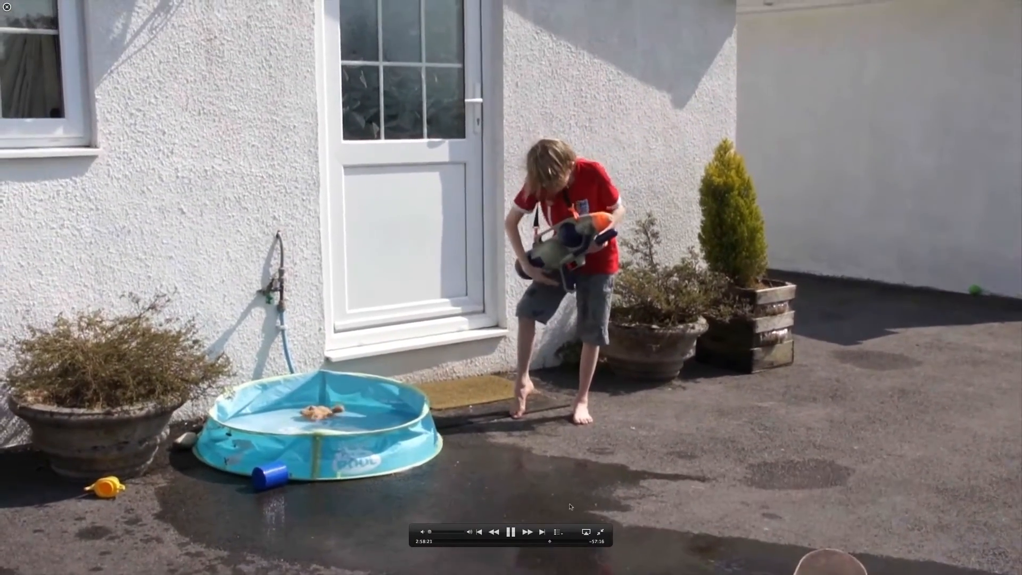
pyautogui.press('Escape')
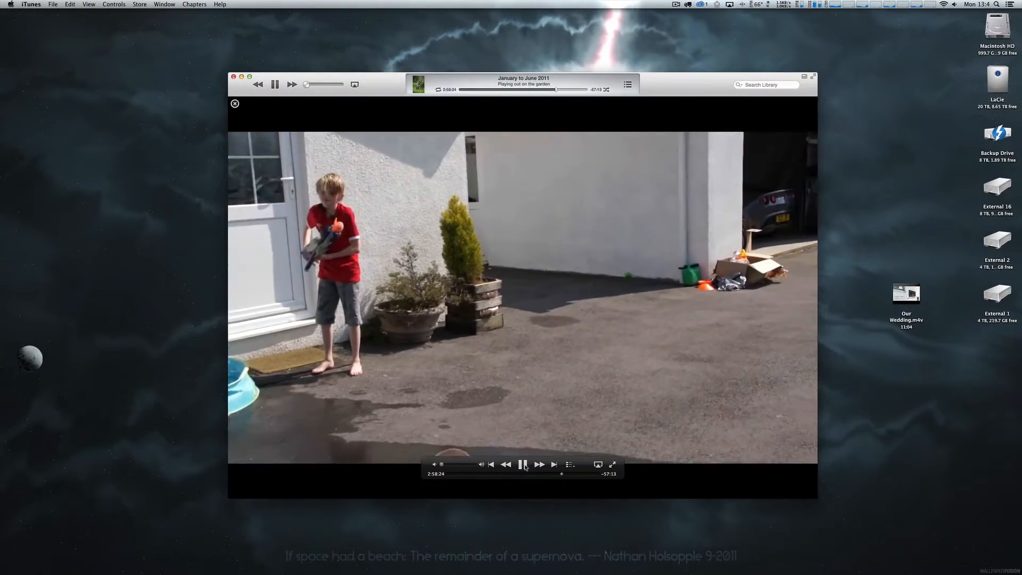
# Step: Pause the movie, close the player and collapse the January to June 2011 details
pyautogui.click(524, 466)
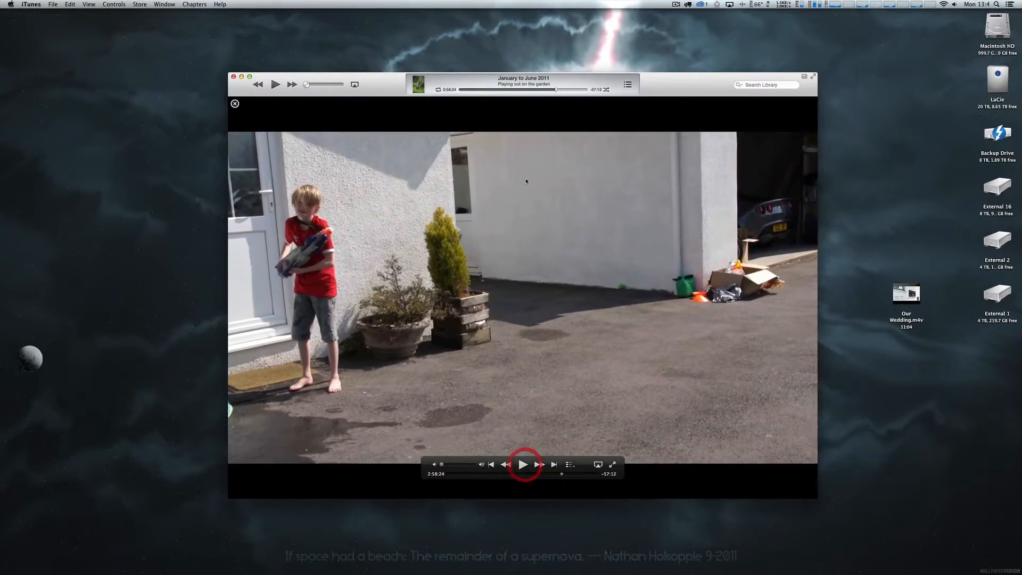
pyautogui.click(235, 104)
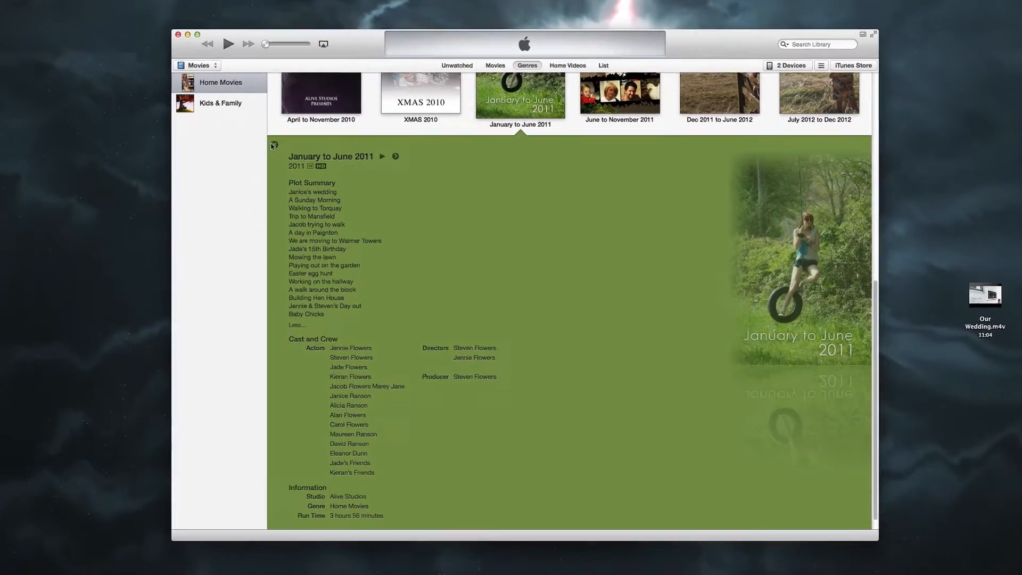
pyautogui.click(315, 168)
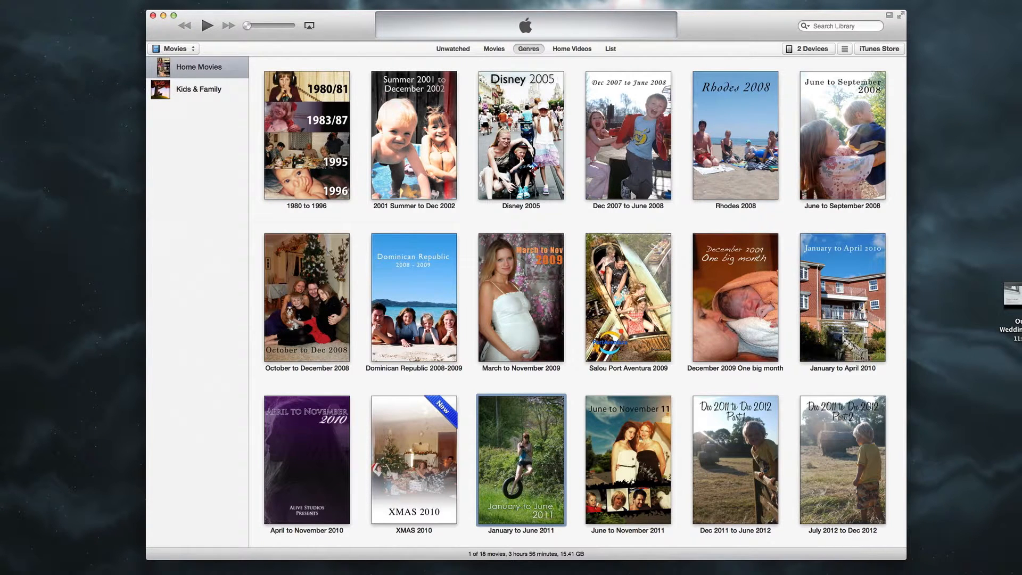
# Step: Open the connected iPad's movie sync list and select January to June 2011 for syncing
pyautogui.click(806, 49)
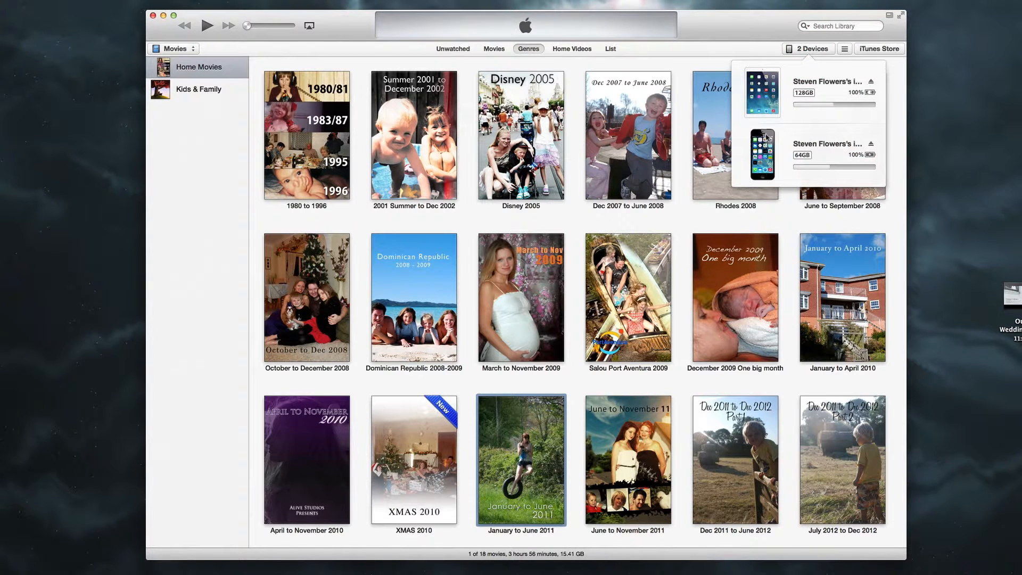
pyautogui.click(769, 91)
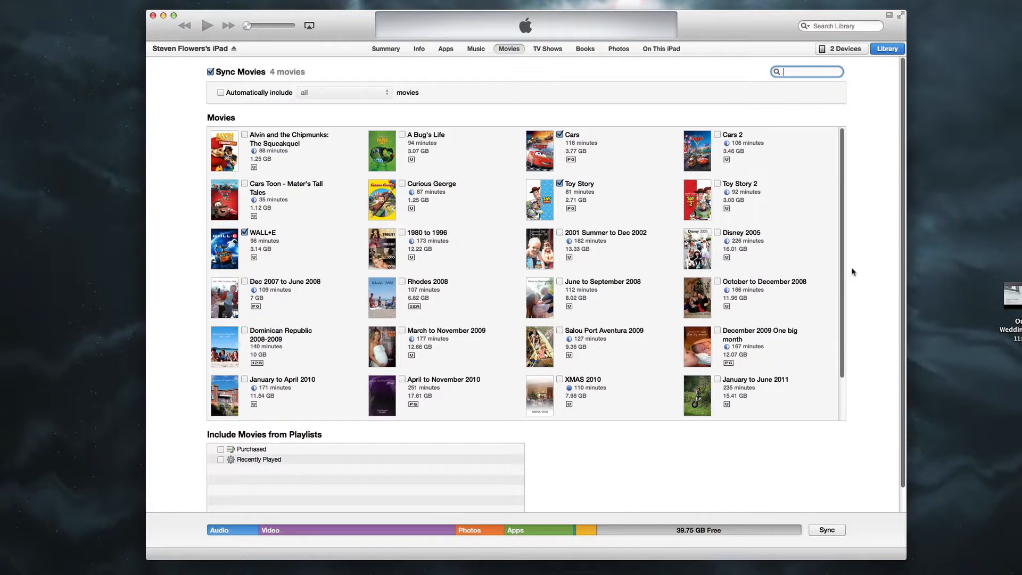
pyautogui.moveTo(842, 270); pyautogui.dragTo(838, 324)
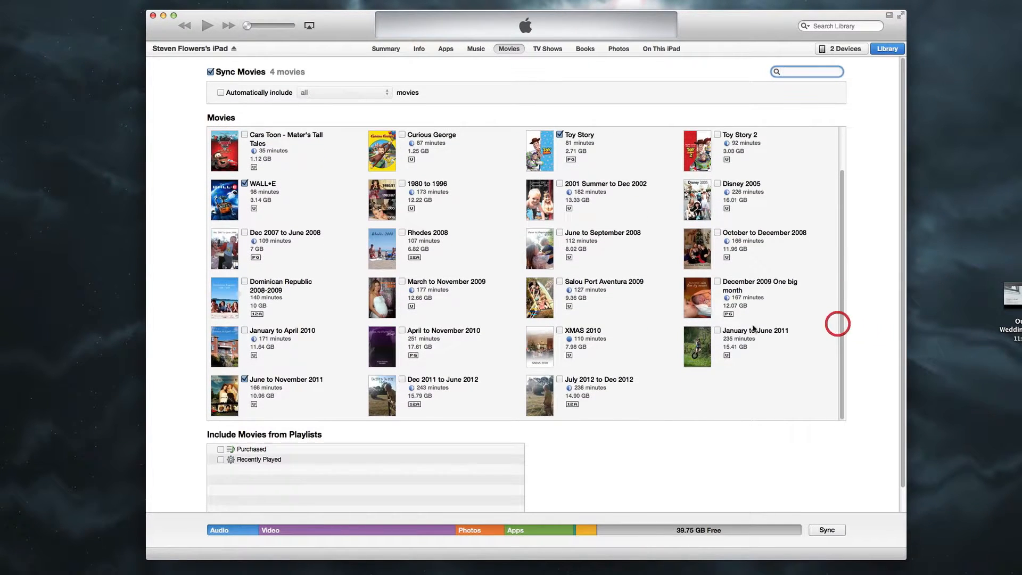
pyautogui.click(718, 330)
pyautogui.scroll(1, 654, 371)
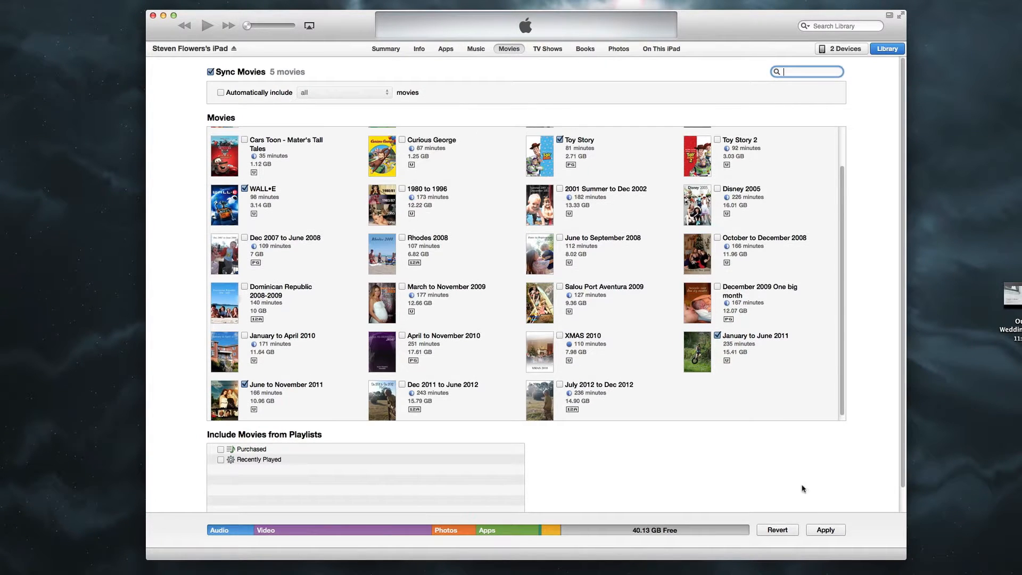
# Step: Apply the iPad sync changes, cancel the running sync, and return to the library
pyautogui.click(827, 530)
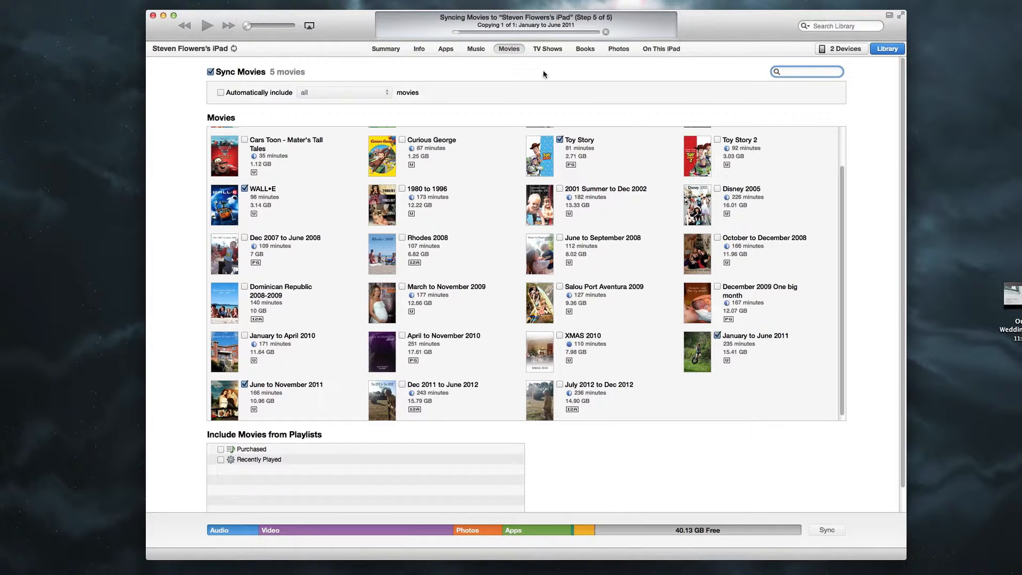
pyautogui.click(606, 31)
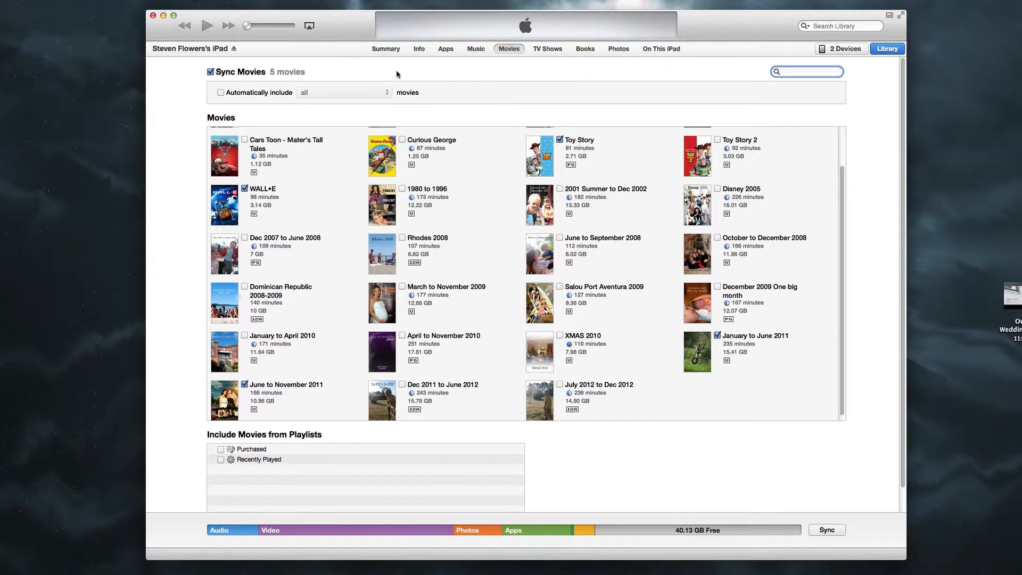
pyautogui.click(887, 48)
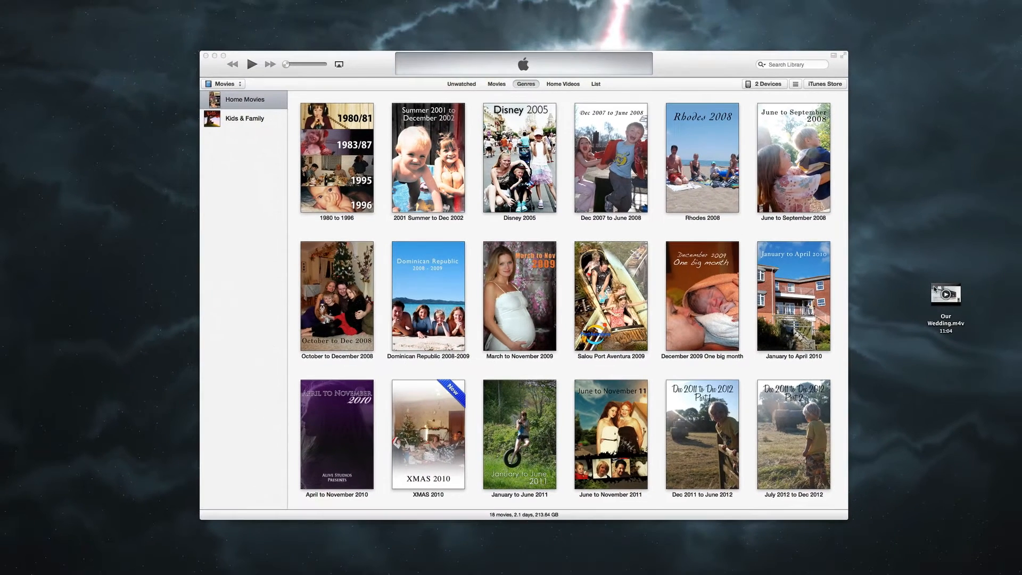
# Step: Preview Our Wedding.m4v from the desktop in Quick Look, pause it, and close the preview
pyautogui.click(1012, 293)
pyautogui.press('space')
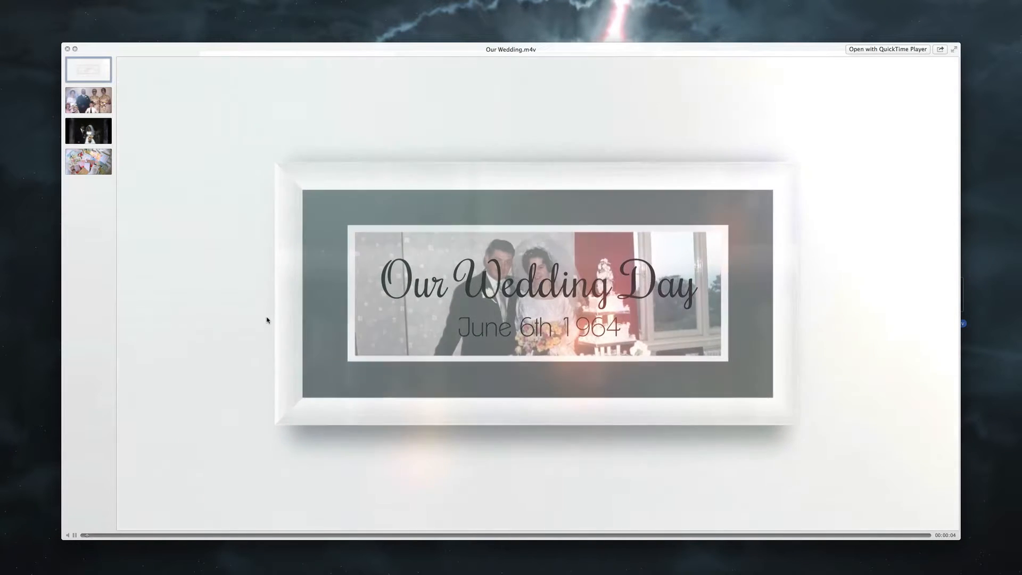
pyautogui.click(75, 535)
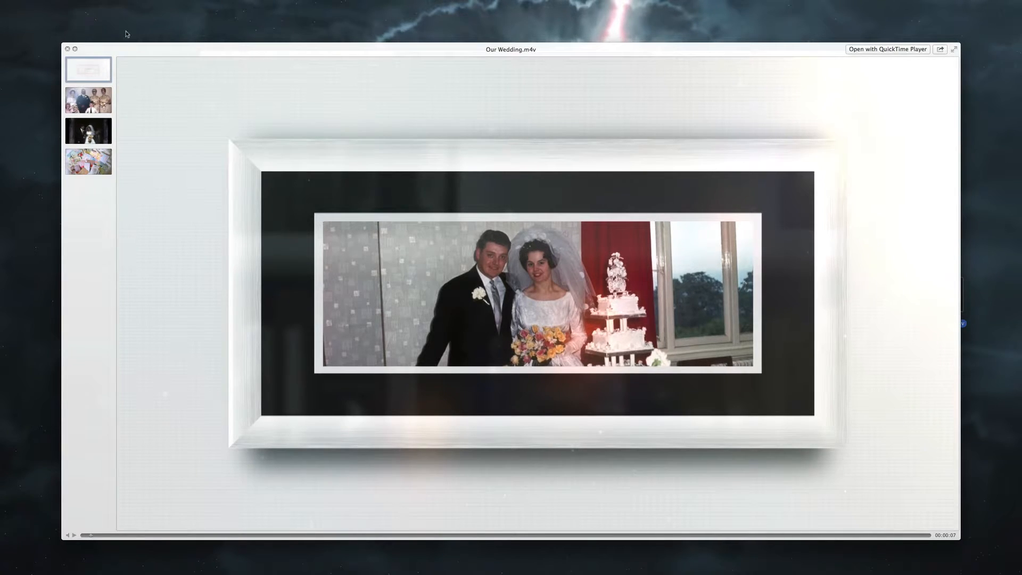
pyautogui.click(69, 49)
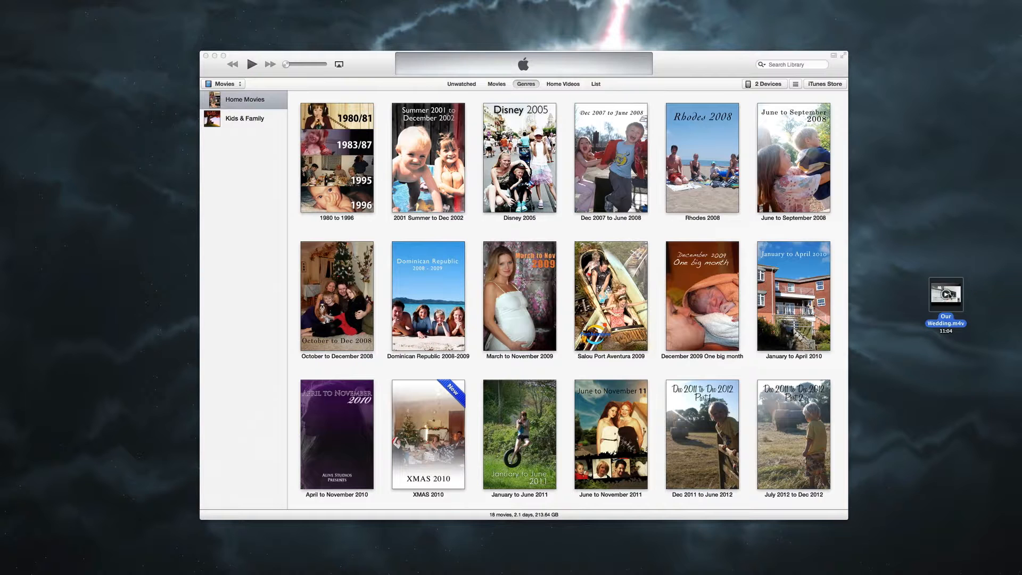
# Step: Import Our Wedding.m4v from the desktop into the movie library and open its details under Unknown Genre
pyautogui.moveTo(950, 294); pyautogui.dragTo(253, 102)
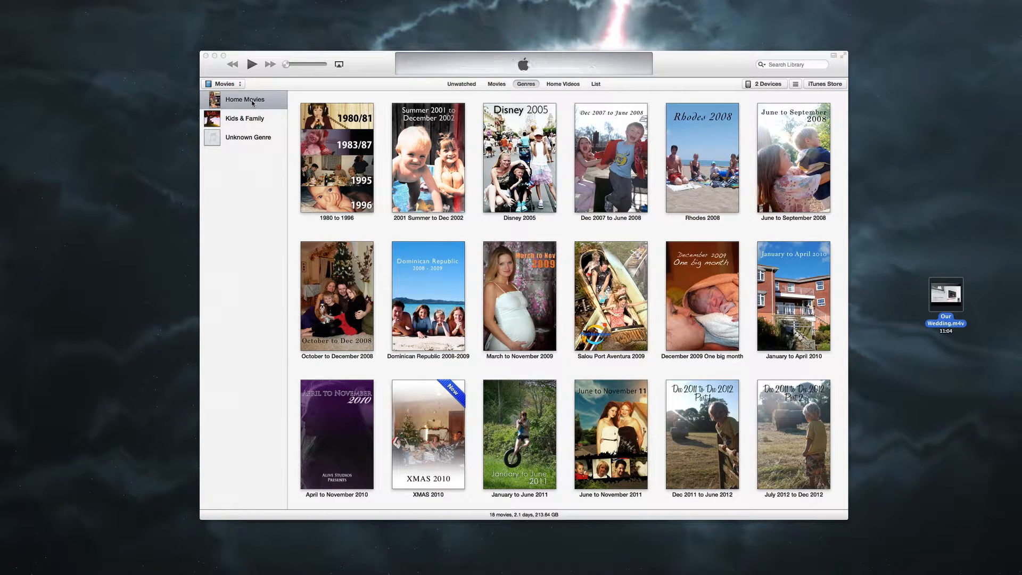
pyautogui.click(242, 140)
pyautogui.click(239, 140)
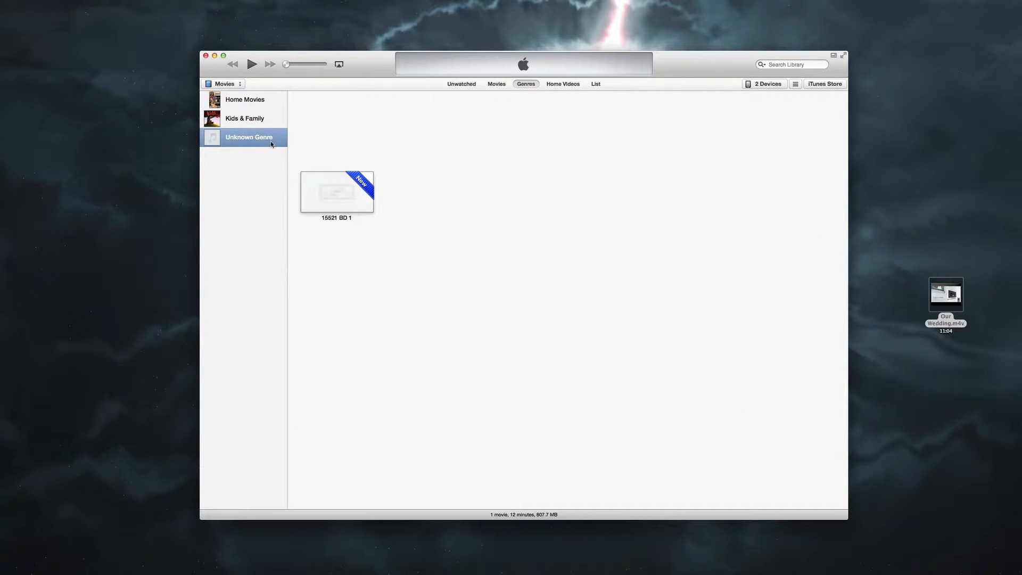
pyautogui.click(329, 185)
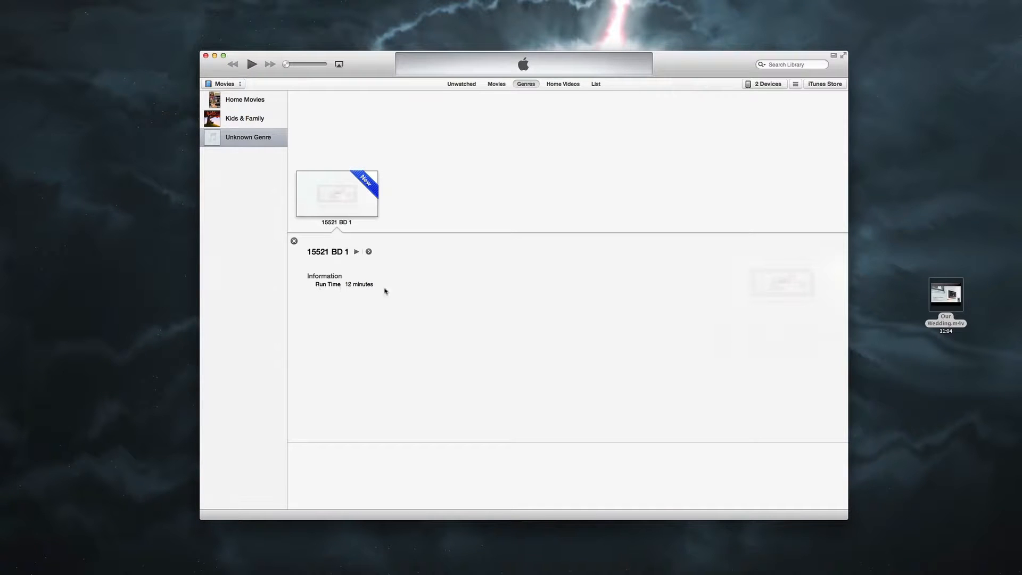
# Step: Play the imported wedding movie, view its chapter list, and test the volume at maximum before setting it near minimum
pyautogui.click(356, 252)
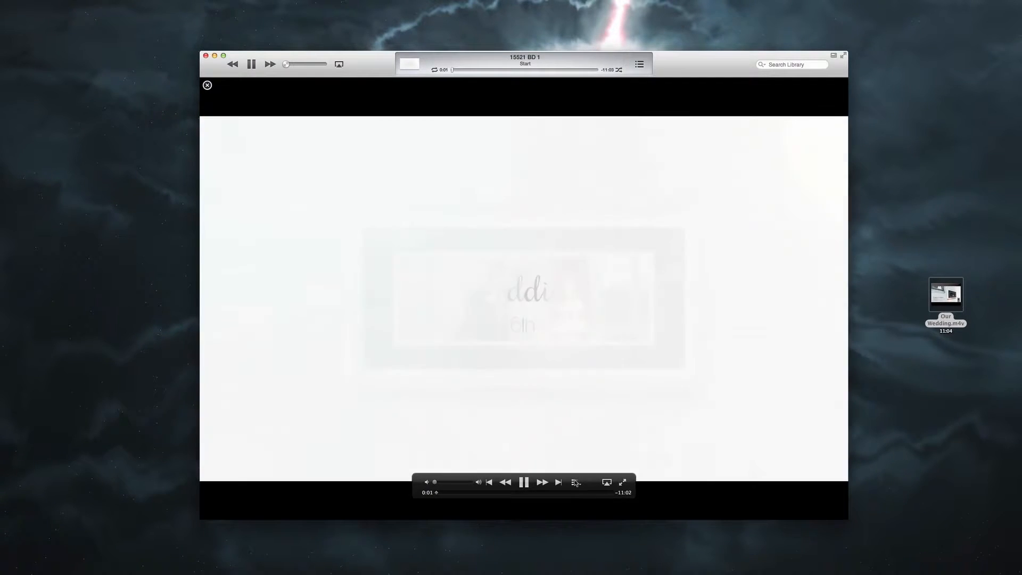
pyautogui.click(575, 483)
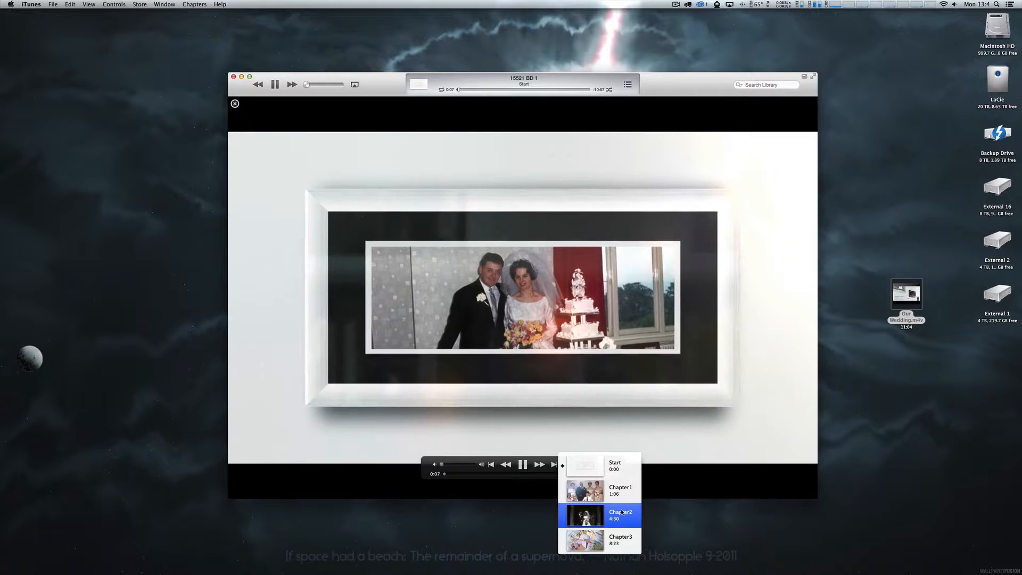
pyautogui.click(446, 466)
pyautogui.moveTo(445, 466); pyautogui.dragTo(474, 465)
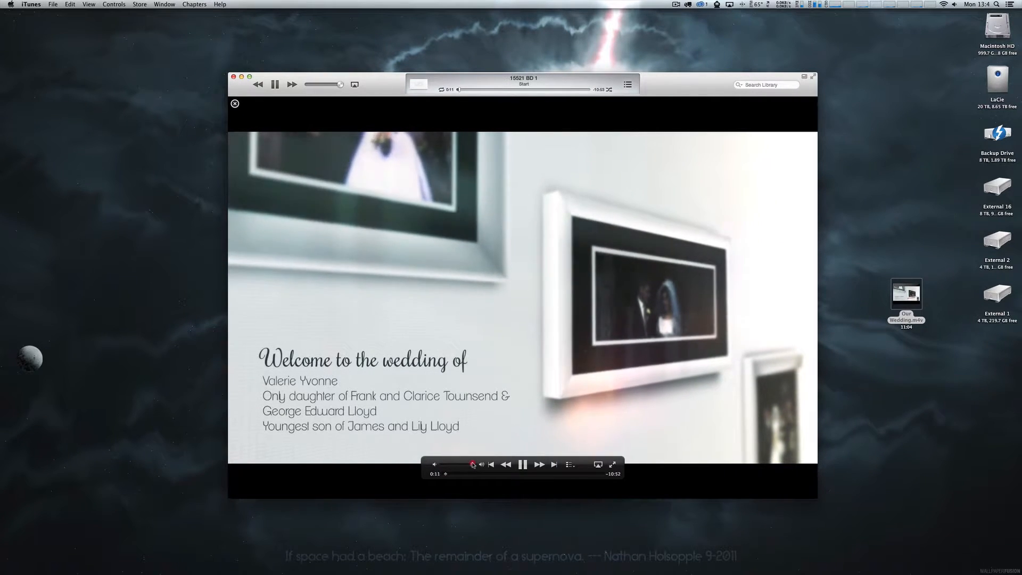
pyautogui.click(444, 465)
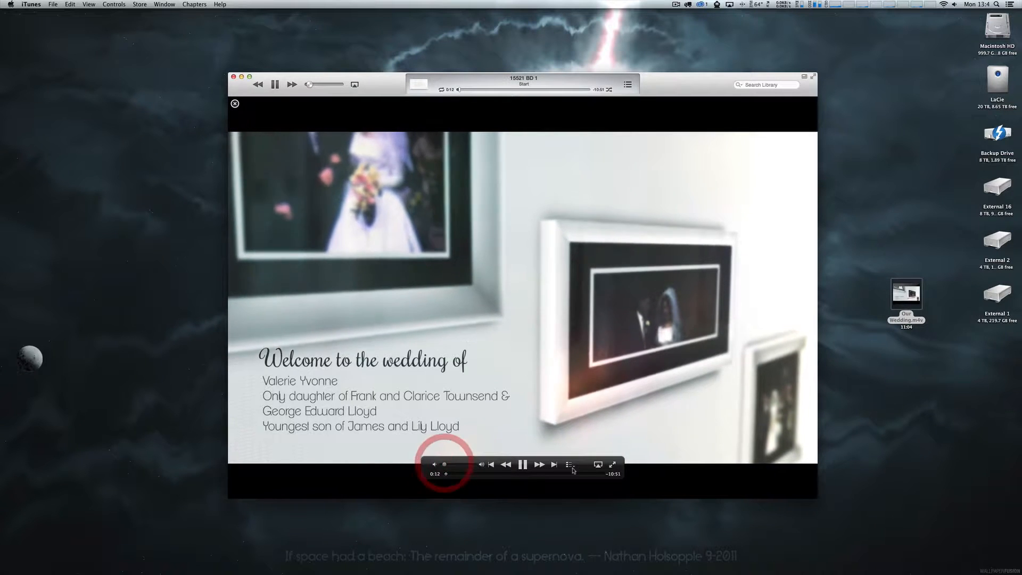
# Step: Jump to Chapter1 of the wedding movie from its chapter list
pyautogui.click(569, 464)
pyautogui.click(575, 467)
pyautogui.click(569, 464)
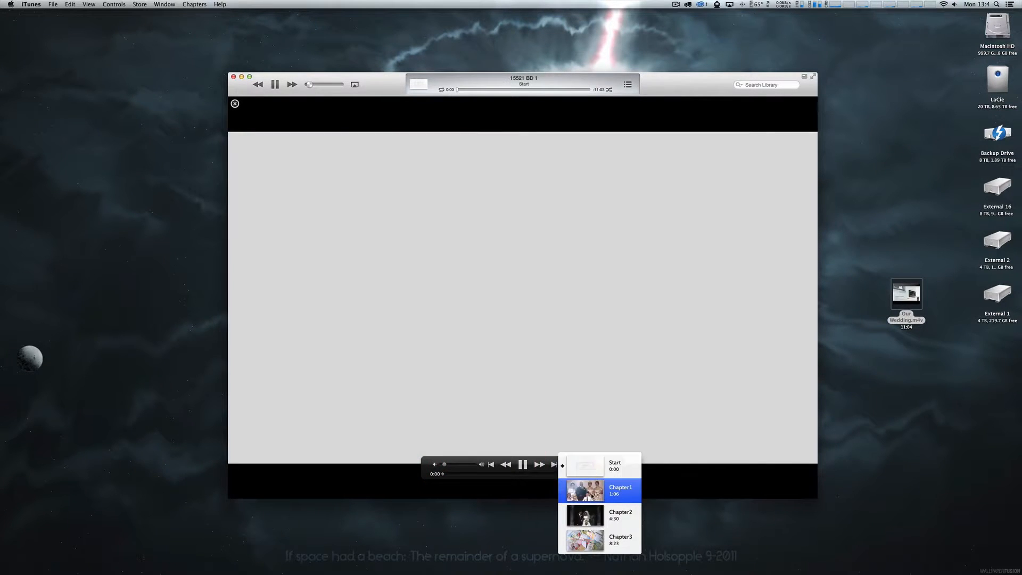
pyautogui.click(592, 496)
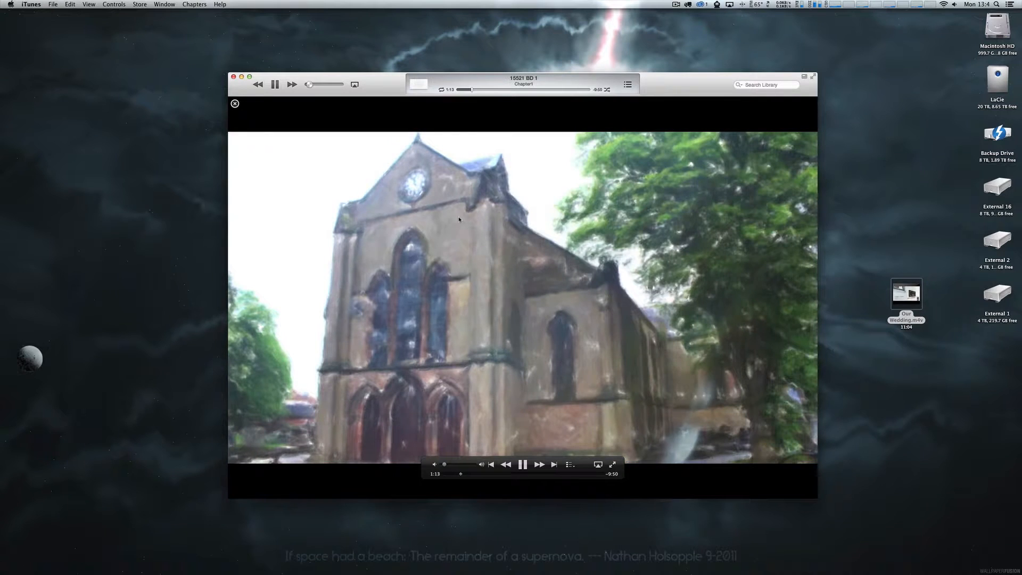
# Step: Jump to Chapter2 of the wedding movie from its chapter list, and close the playback view
pyautogui.click(569, 464)
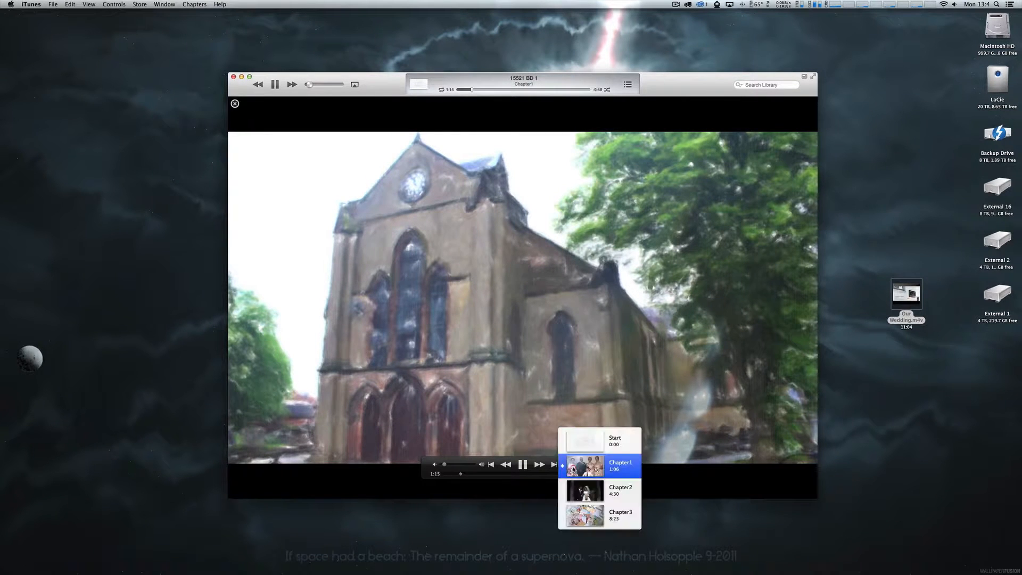
pyautogui.click(590, 490)
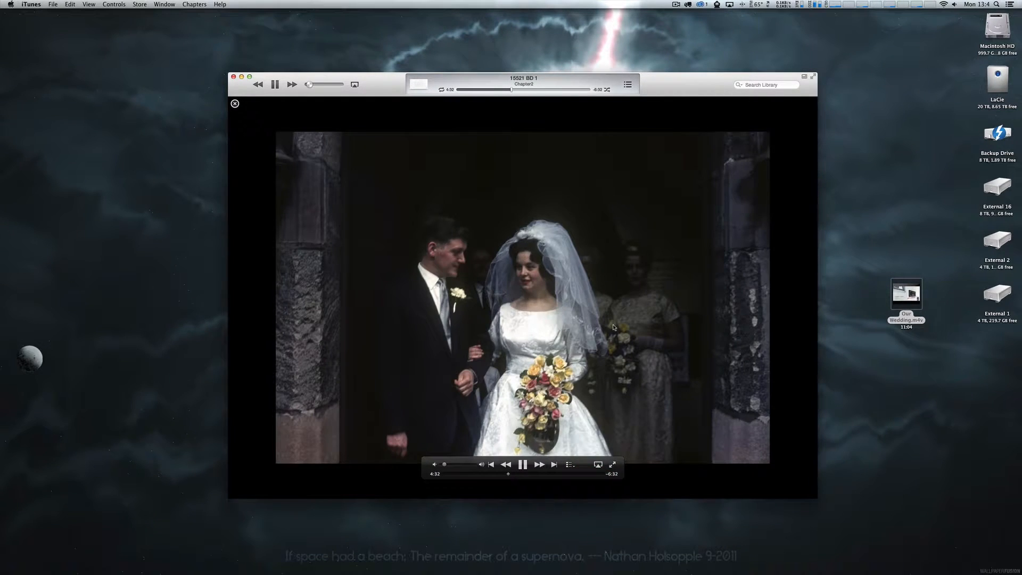
pyautogui.click(235, 104)
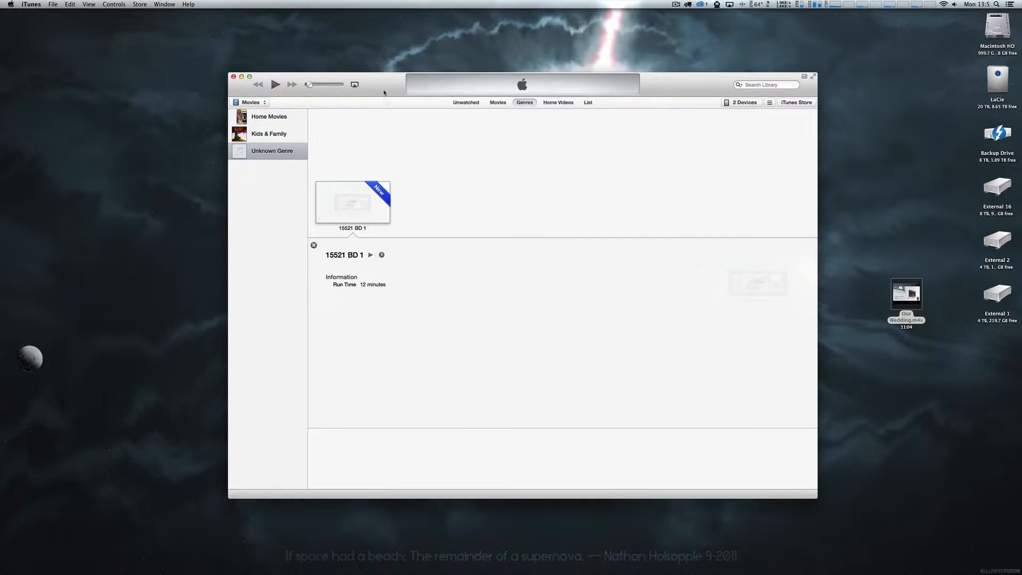
# Step: Quit iTunes, open Our Wedding.m4v from the desktop in Subler, and enlarge and reposition its window
pyautogui.press('super+q')
pyautogui.moveTo(902, 288)
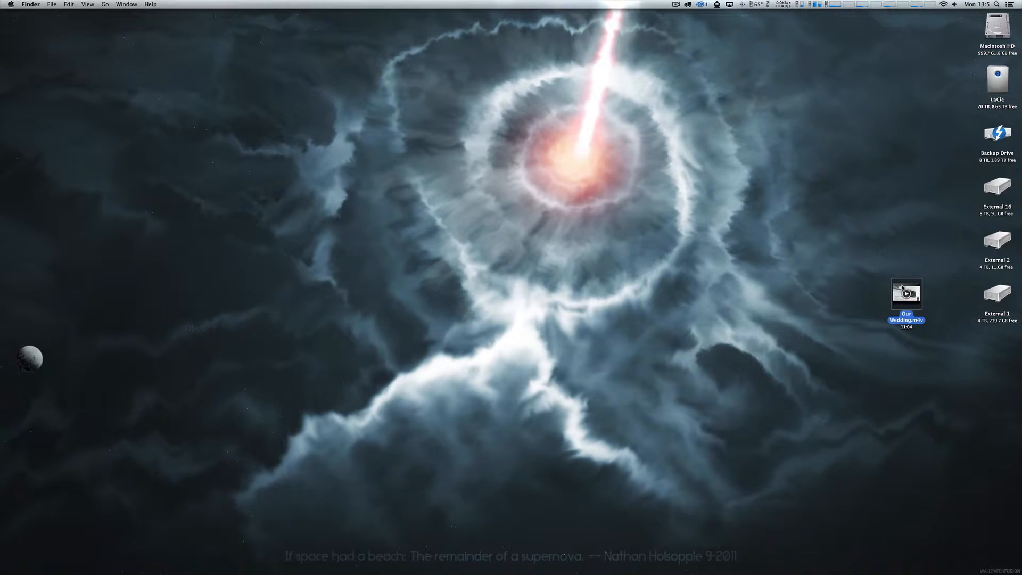
pyautogui.moveTo(901, 287); pyautogui.dragTo(716, 559)
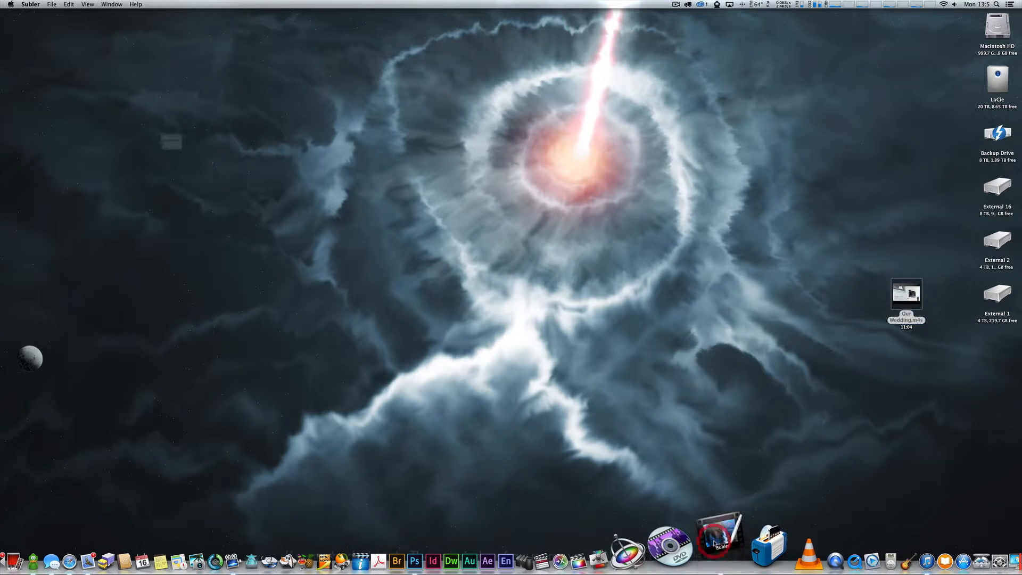
pyautogui.moveTo(230, 54); pyautogui.dragTo(595, 139)
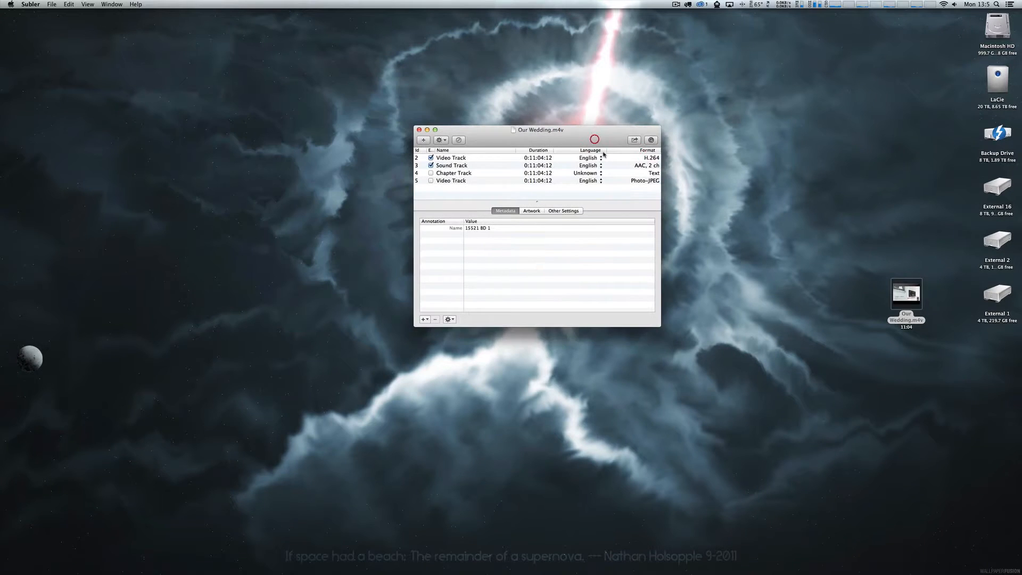
pyautogui.moveTo(658, 325); pyautogui.dragTo(761, 472)
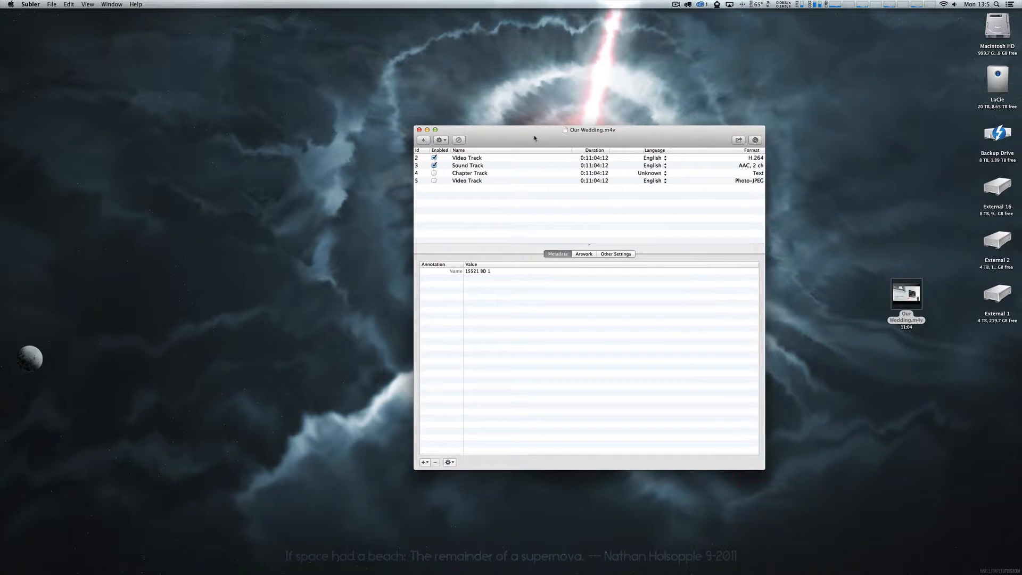
pyautogui.moveTo(644, 127); pyautogui.dragTo(563, 123)
pyautogui.moveTo(581, 2); pyautogui.dragTo(447, 6)
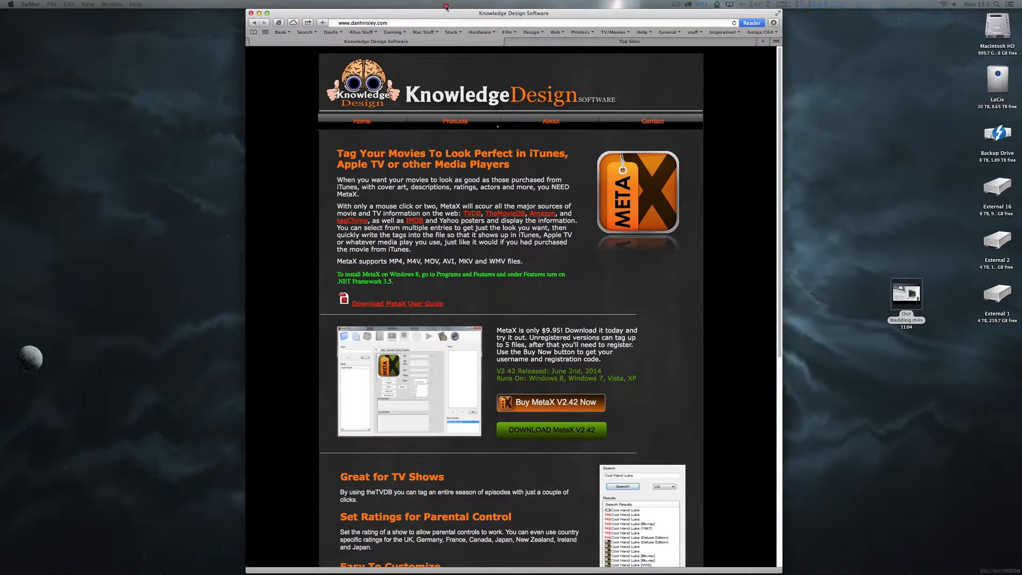
pyautogui.moveTo(446, 6); pyautogui.dragTo(454, 7)
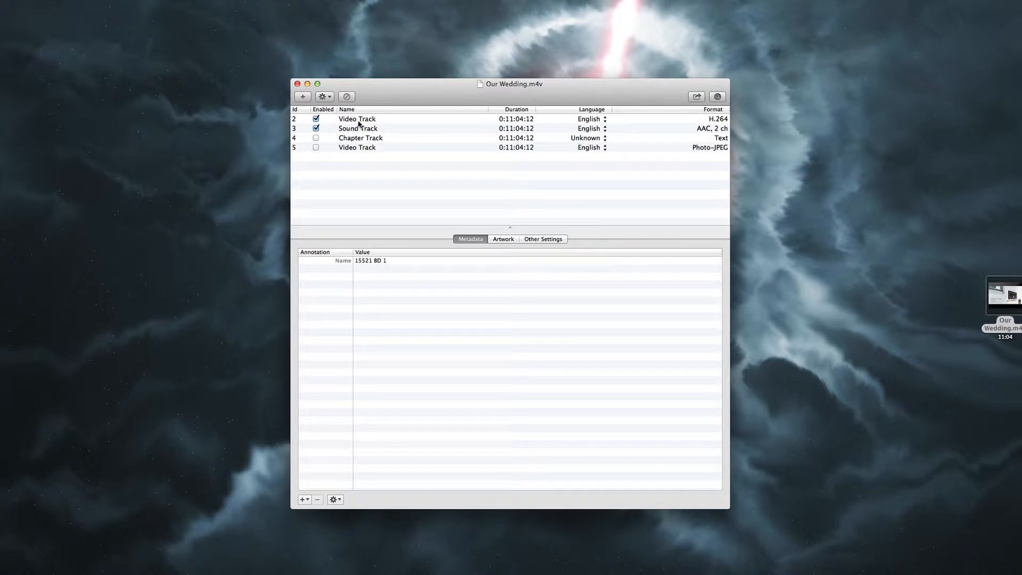
# Step: View the settings of the H.264 video track and the sound track, and enable the Chapter Track
pyautogui.click(354, 119)
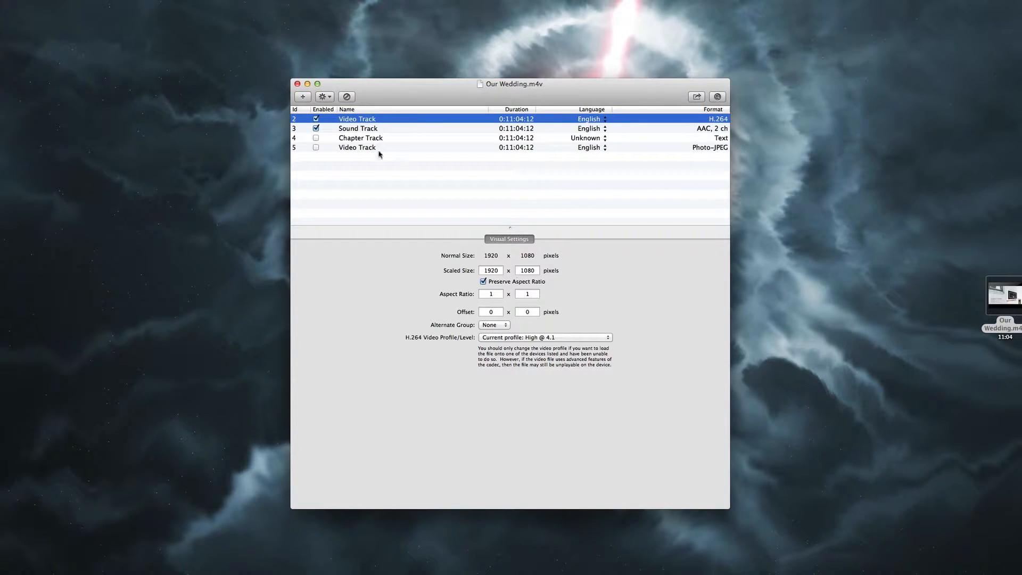
pyautogui.click(363, 129)
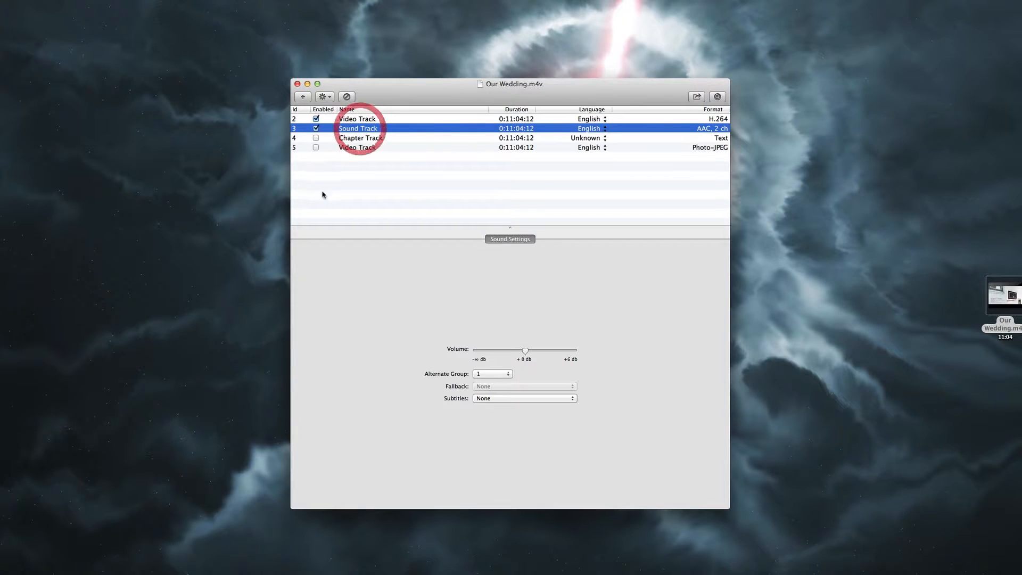
pyautogui.click(362, 139)
pyautogui.click(316, 138)
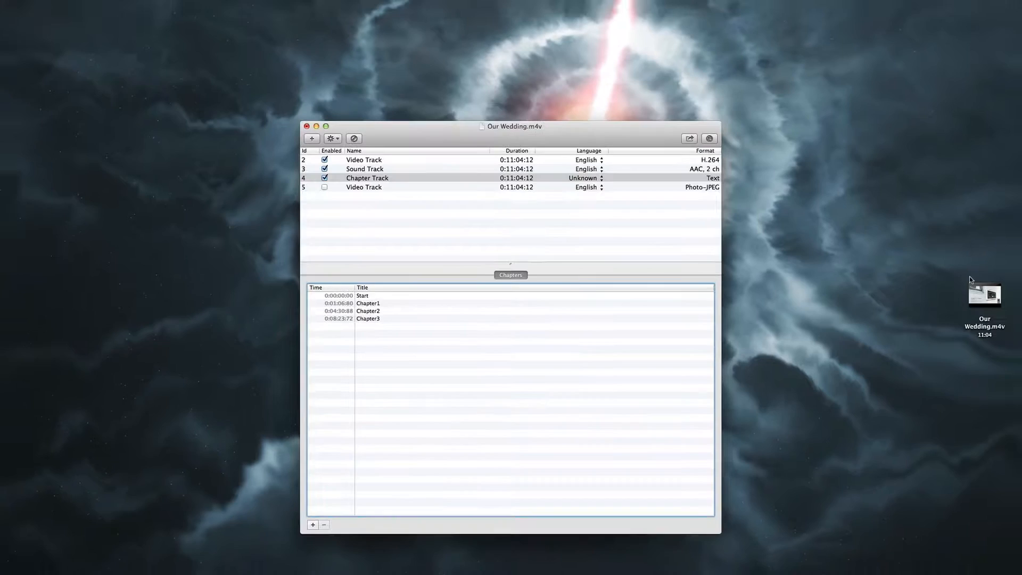
# Step: Open Our Wedding.m4v from the desktop in QuickTime Player, play its opening titles, and pause it
pyautogui.doubleClick(1005, 296)
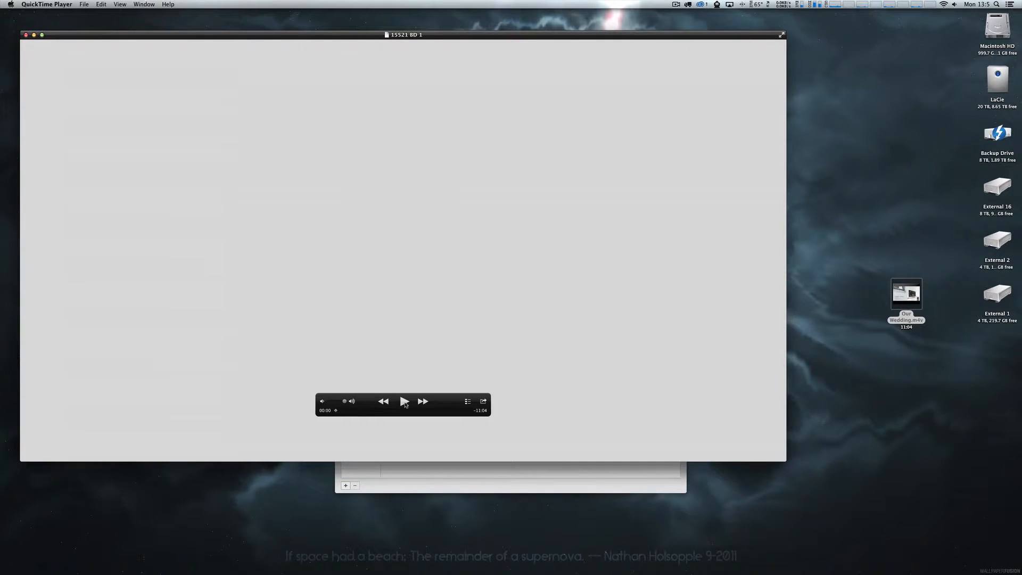
pyautogui.click(405, 403)
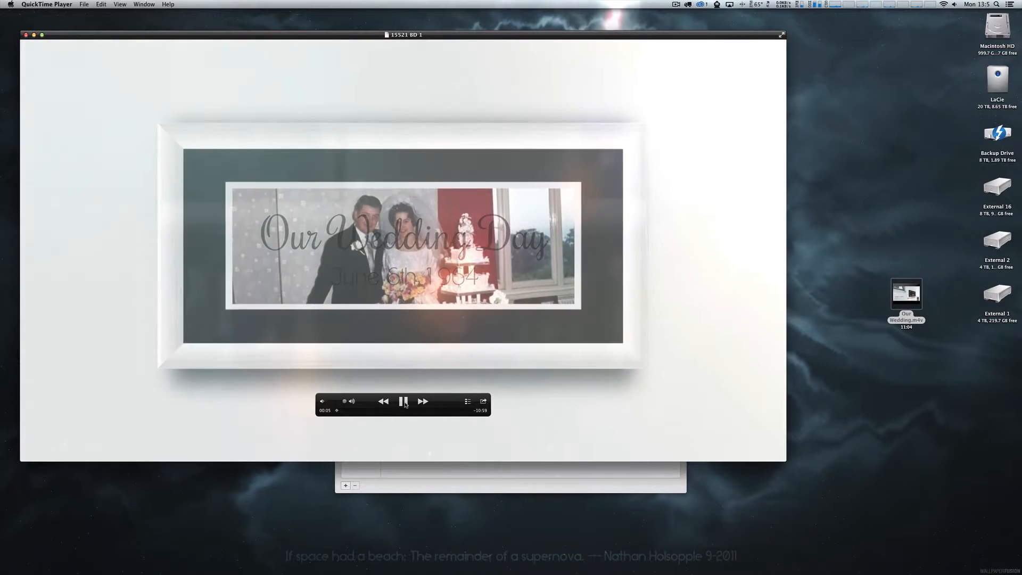
pyautogui.click(404, 402)
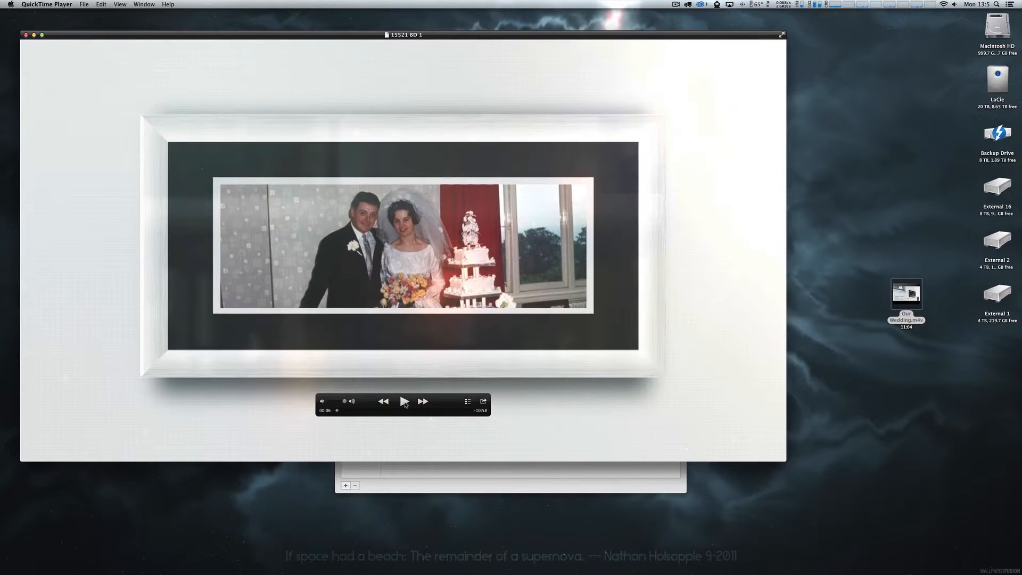
# Step: Return to Subler and rename the Start chapter as "Our Wedding June 6th 1964"
pyautogui.click(481, 482)
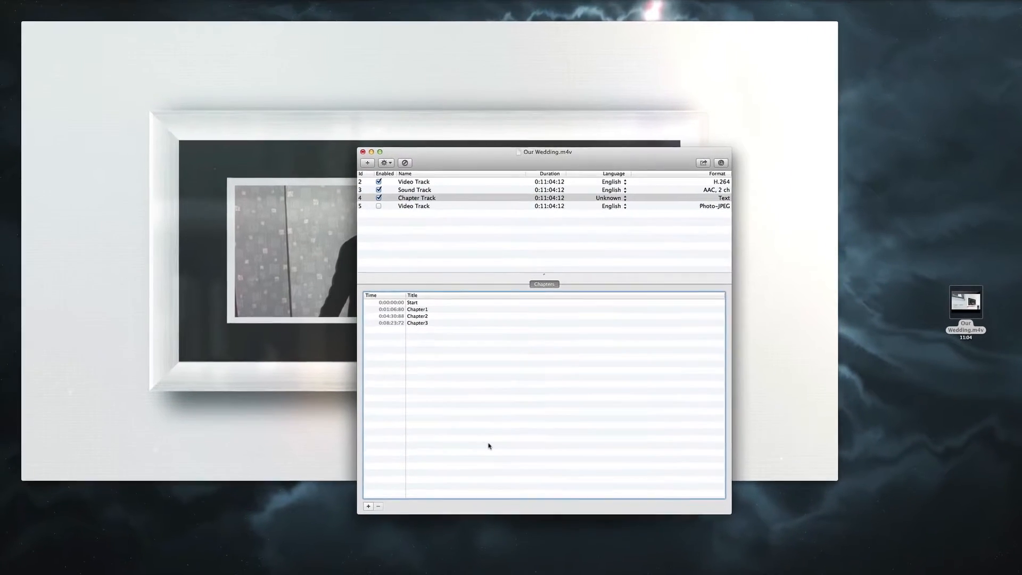
pyautogui.press('super+Tab')
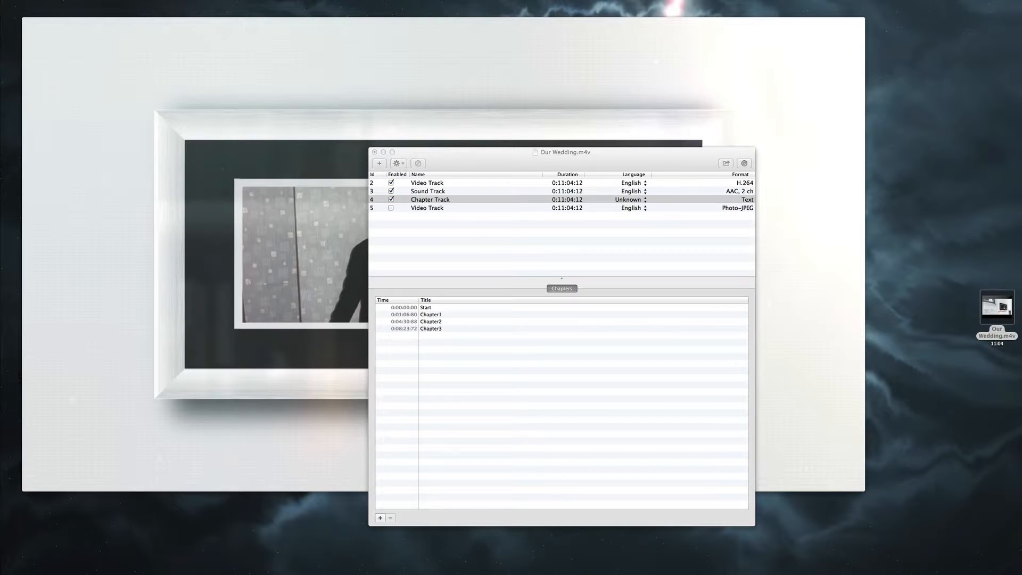
pyautogui.click(426, 309)
pyautogui.click(426, 308)
pyautogui.write('Our Wedding June 6th 1964')
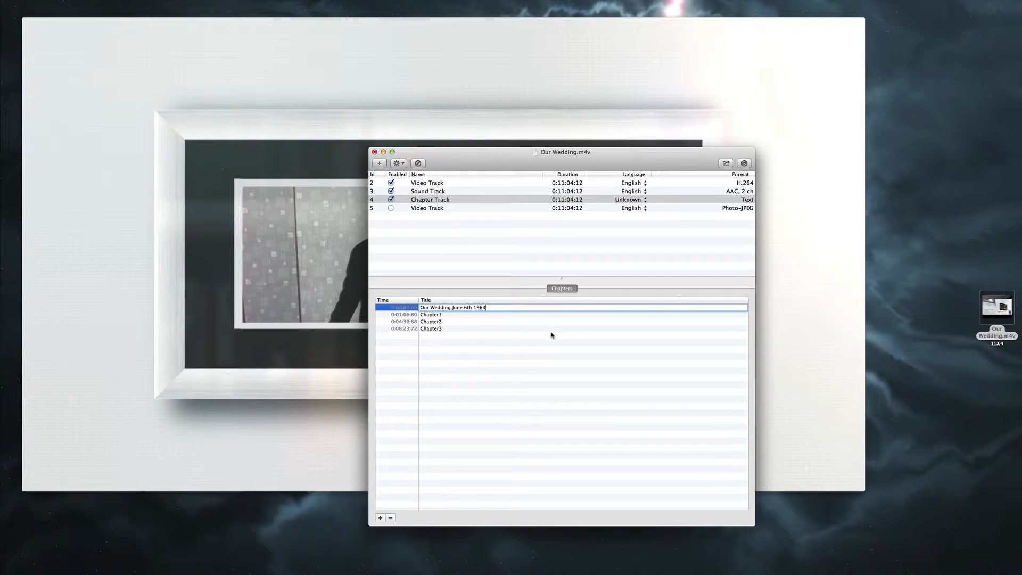
pyautogui.click(539, 368)
# Step: Play Chapter1 in QuickTime Player, pause it, and scrub ahead to about 1:27 to identify its footage
pyautogui.click(258, 451)
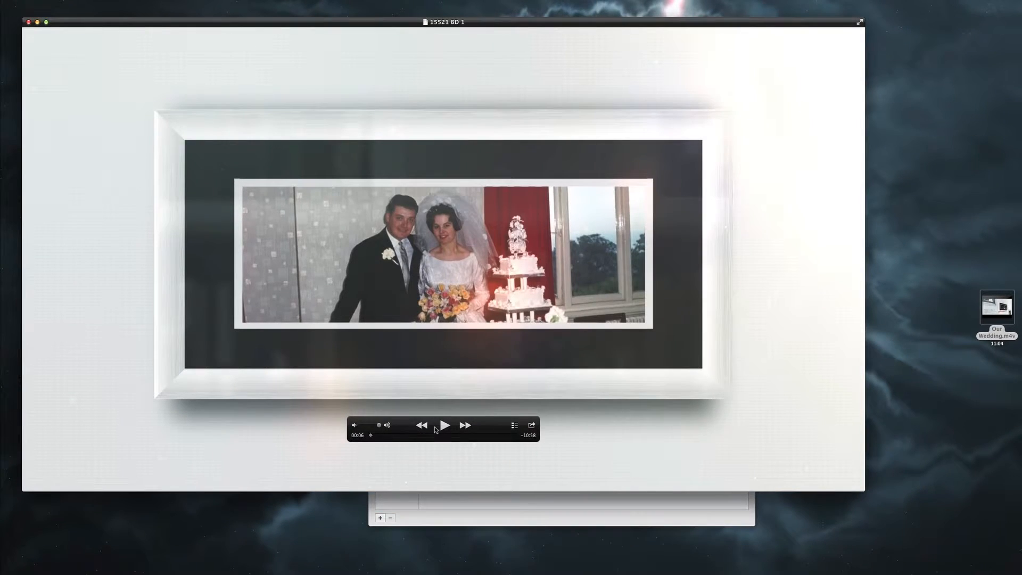
pyautogui.click(514, 425)
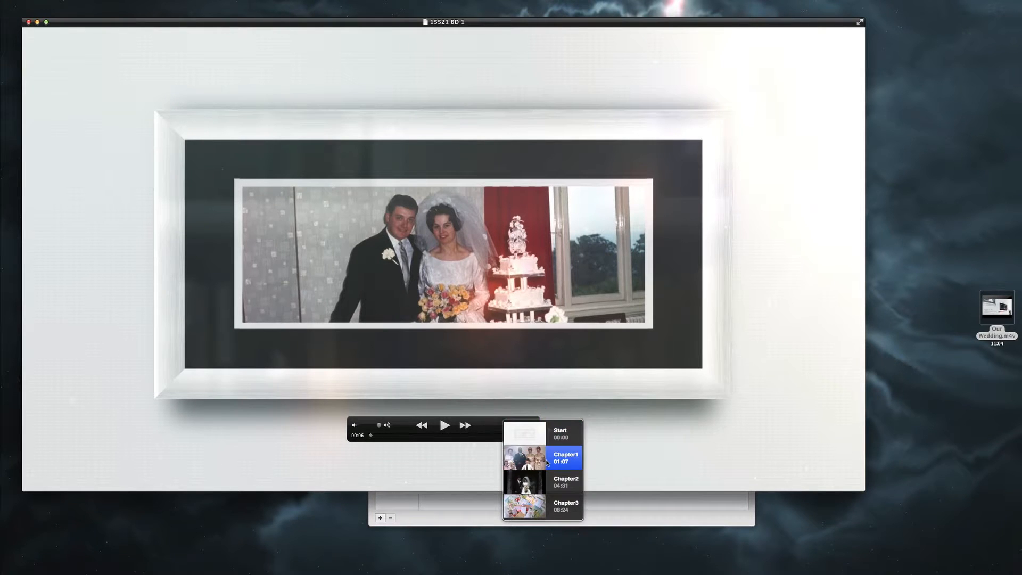
pyautogui.click(546, 459)
pyautogui.click(443, 426)
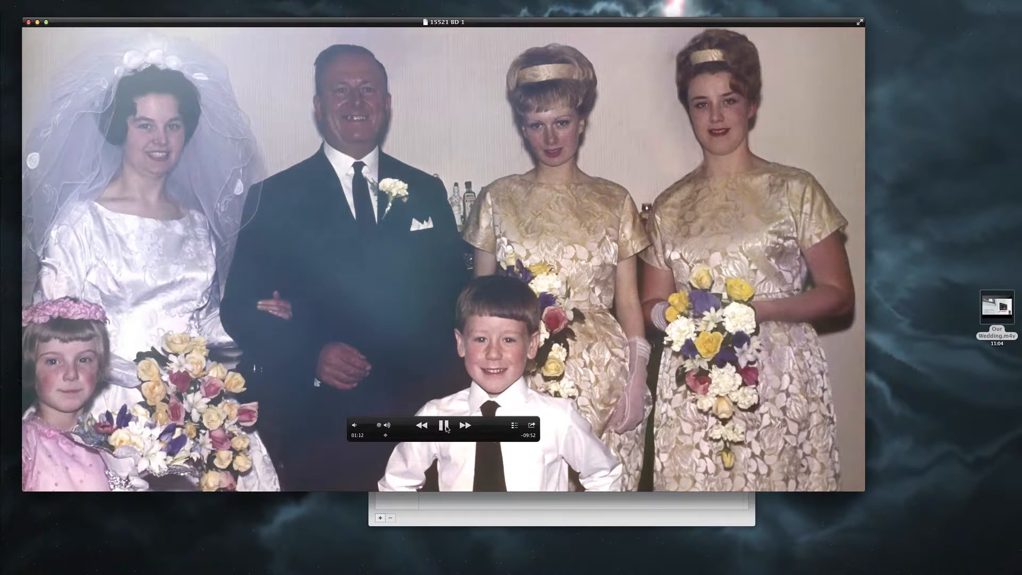
pyautogui.click(444, 426)
pyautogui.click(513, 517)
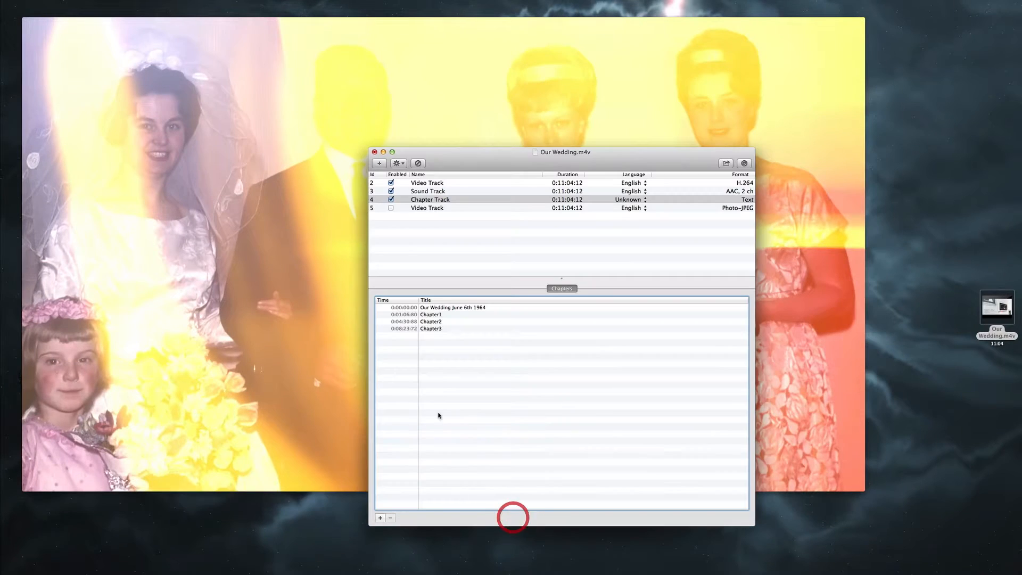
pyautogui.click(293, 417)
pyautogui.moveTo(385, 437); pyautogui.dragTo(389, 437)
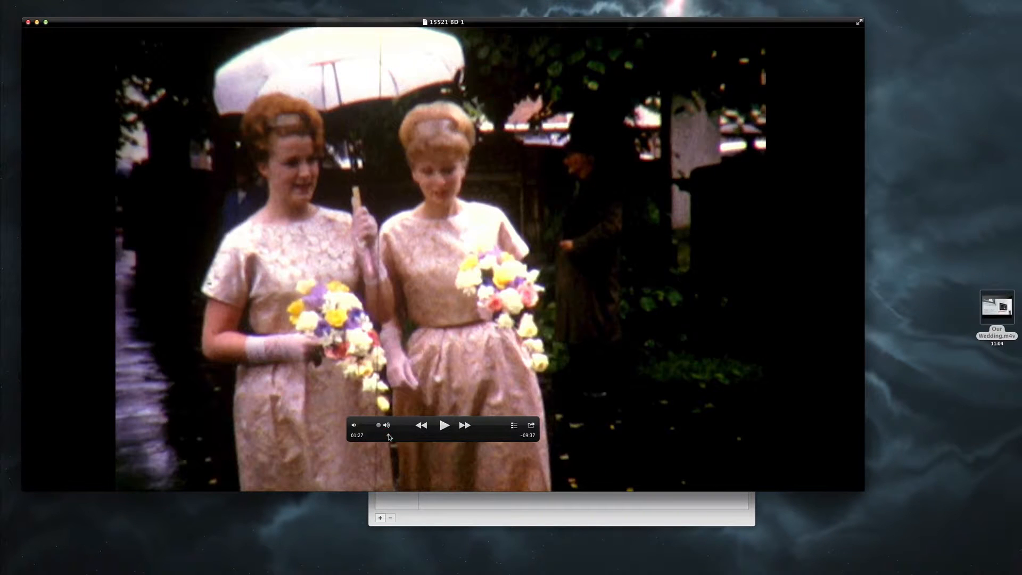
# Step: Return to Subler and rename Chapter1 as "Cine Film"
pyautogui.click(489, 518)
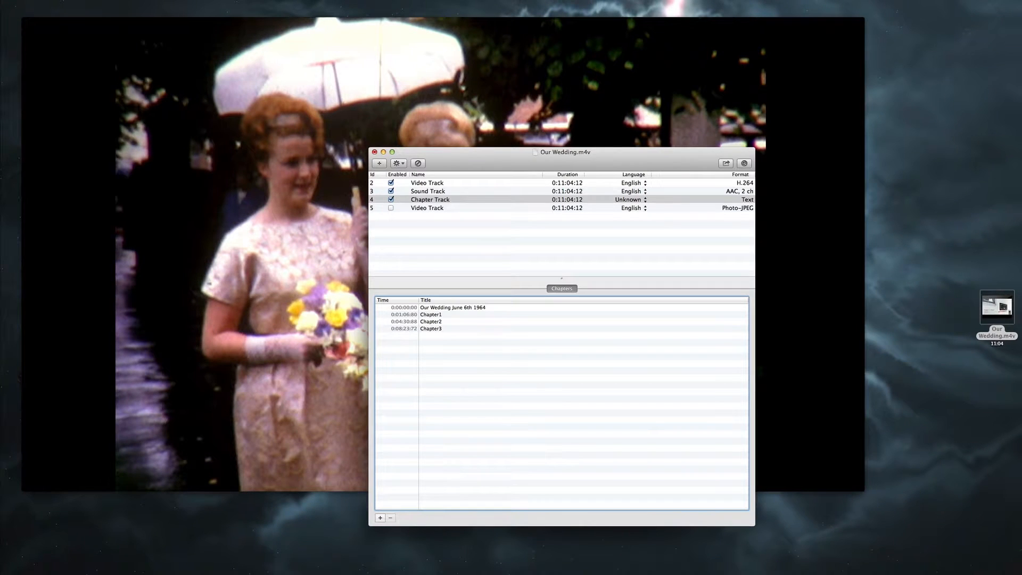
pyautogui.click(430, 314)
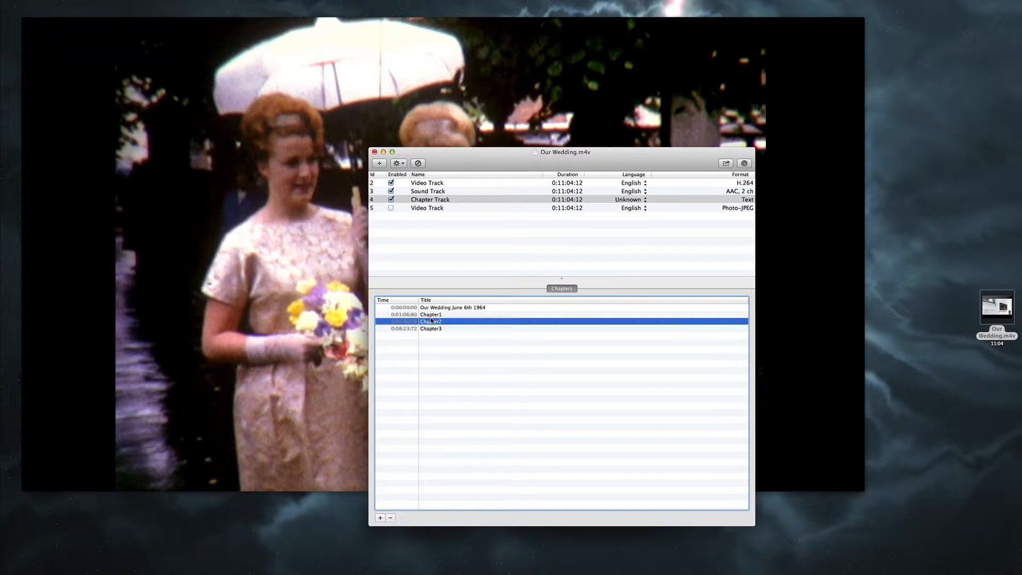
pyautogui.click(434, 315)
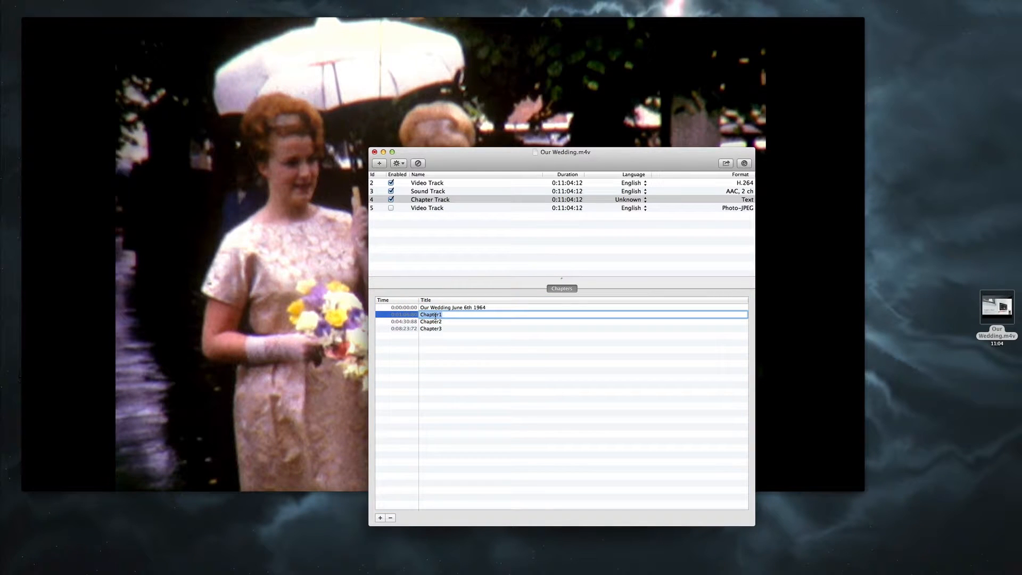
pyautogui.write('Cine Film')
pyautogui.click(479, 383)
# Step: Resume the movie in QuickTime Player, jump to Chapter2 to identify its content, and pause it
pyautogui.click(222, 387)
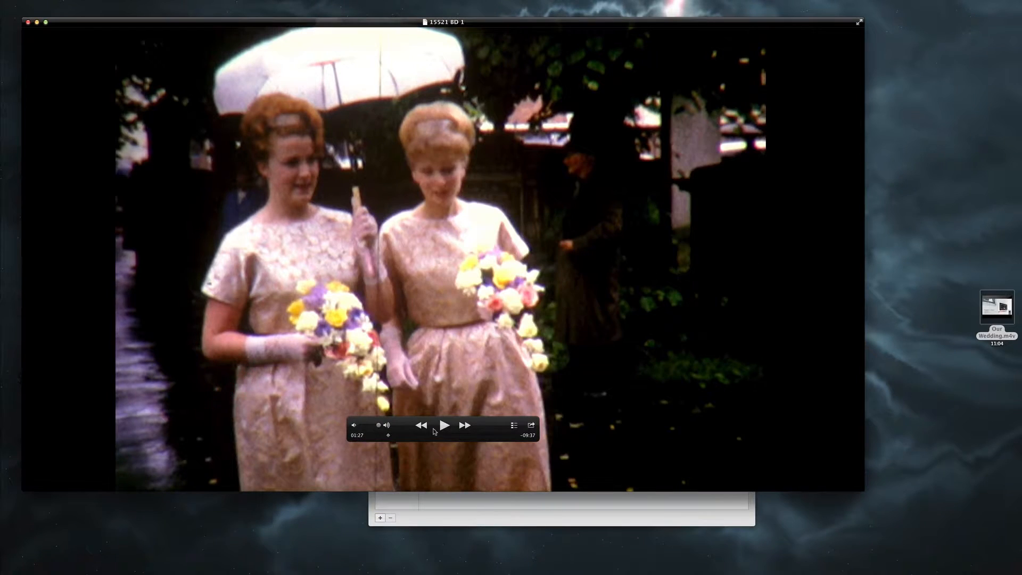
pyautogui.click(442, 425)
pyautogui.click(514, 425)
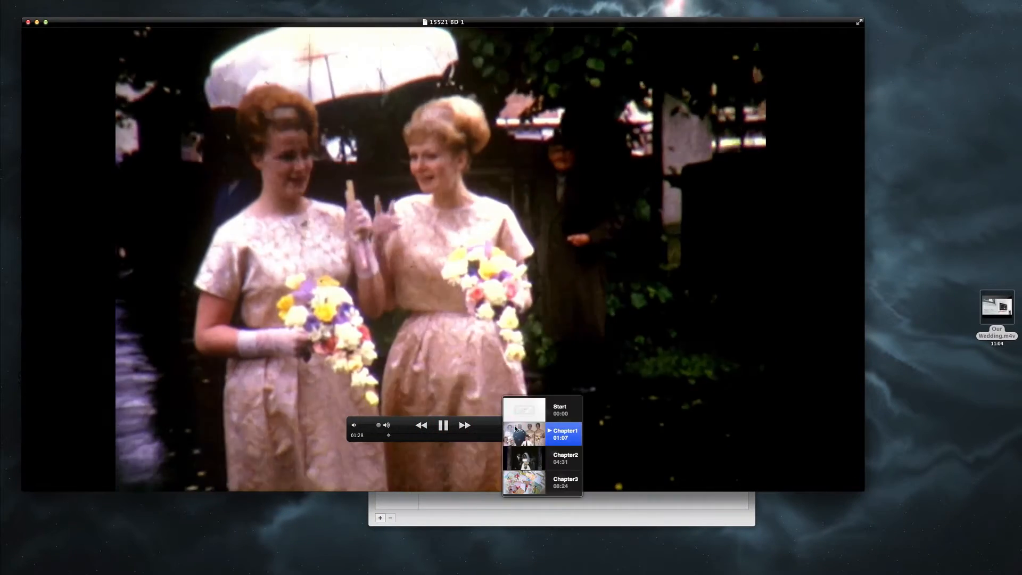
pyautogui.click(532, 454)
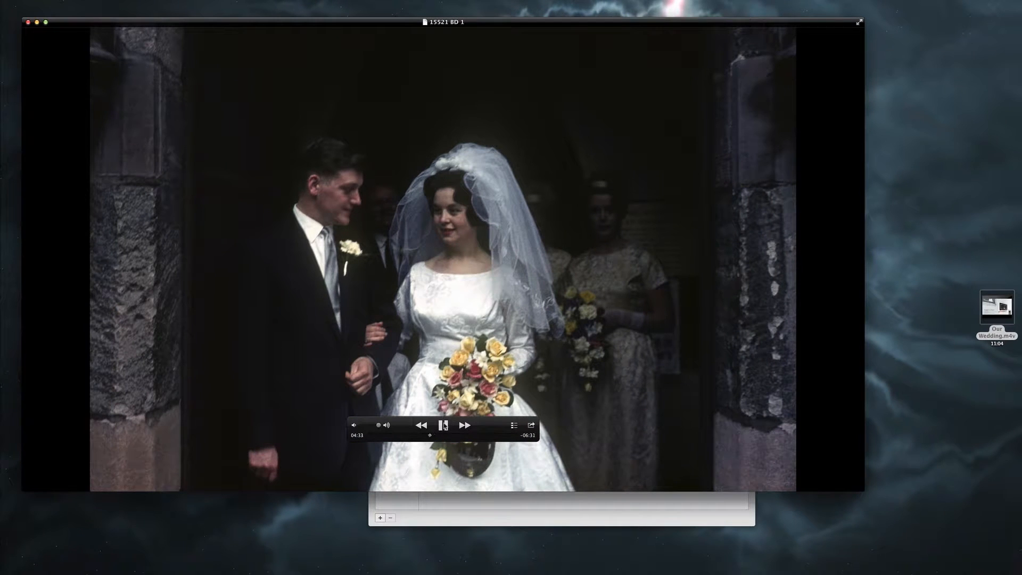
pyautogui.click(443, 425)
# Step: Return to Subler and rename Chapter2 as "35mm Slids"
pyautogui.click(495, 504)
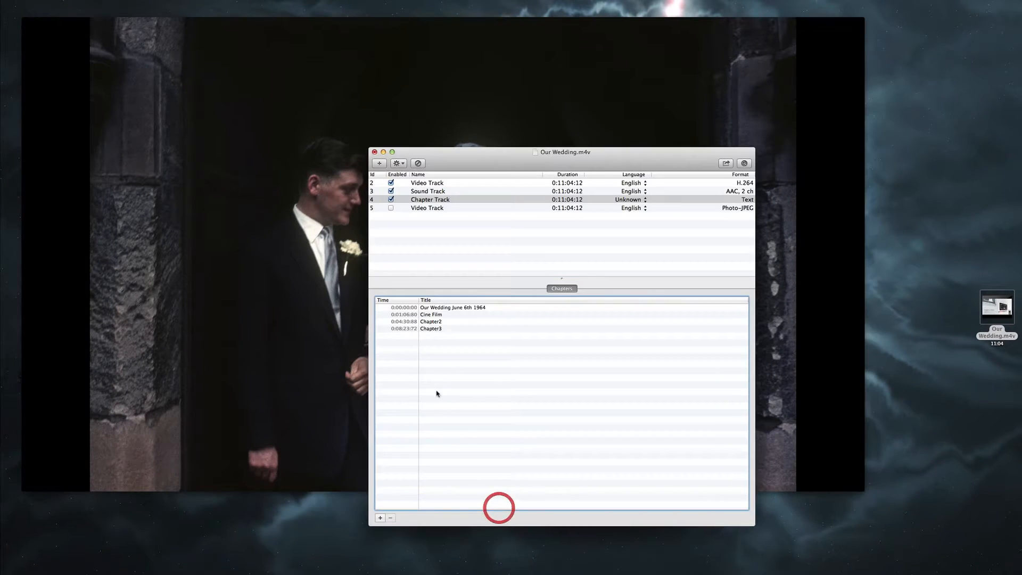
pyautogui.click(429, 322)
pyautogui.click(429, 321)
pyautogui.write('35mm Slids')
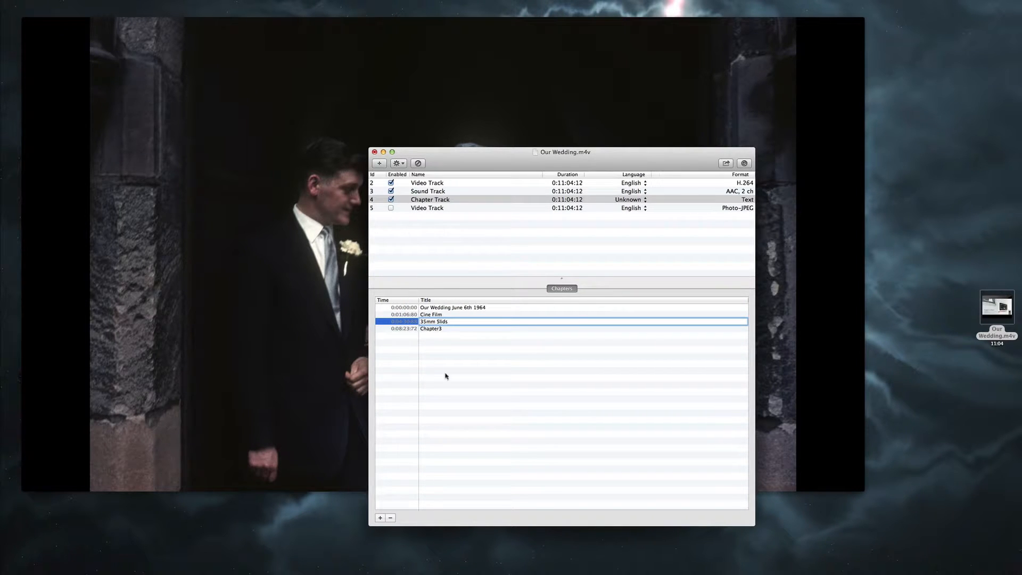
# Step: Play and pause Chapter3 in QuickTime Player to identify its content, and rename it as "Telegrams and cards" in Subler
pyautogui.click(240, 322)
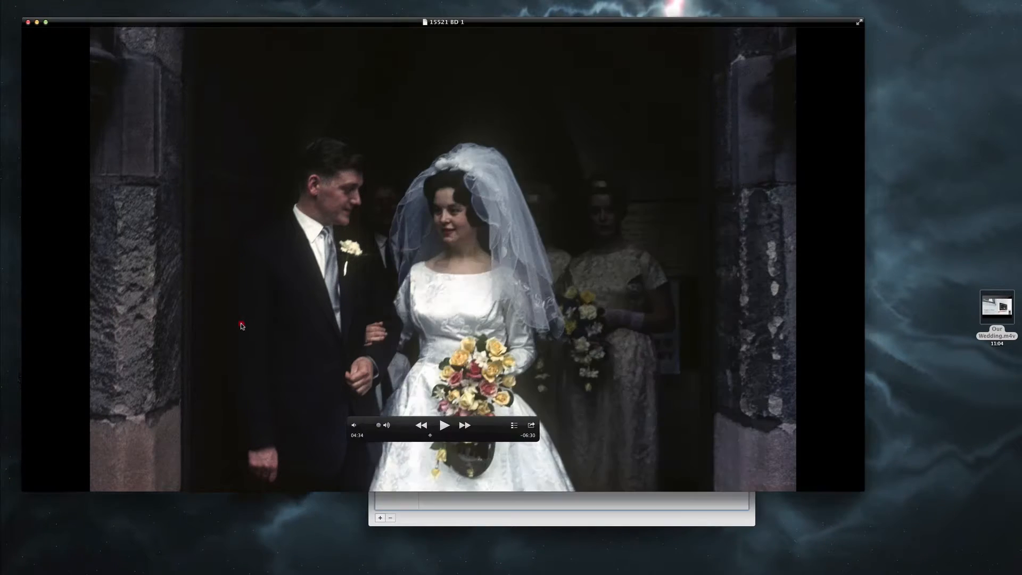
pyautogui.click(510, 429)
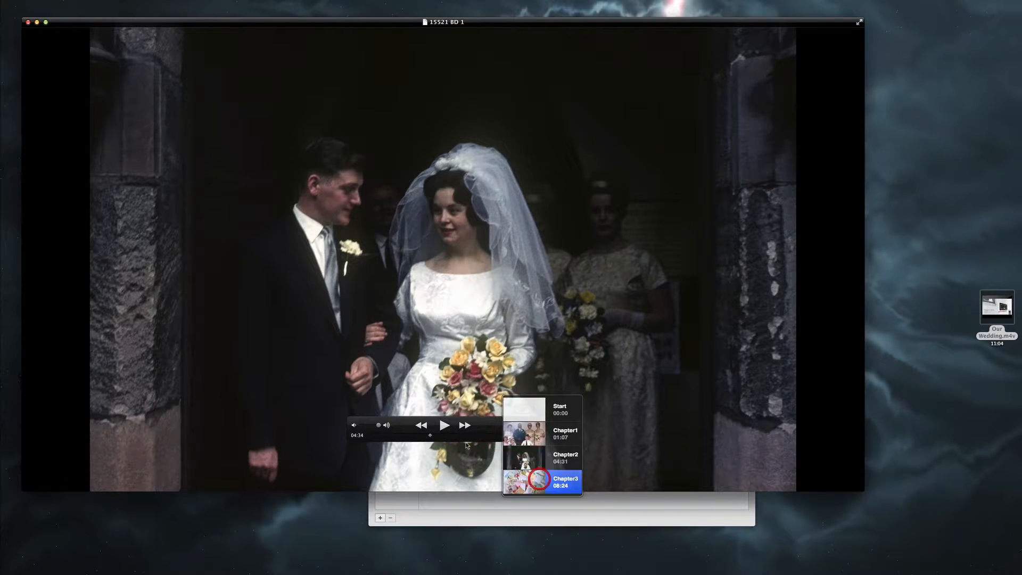
pyautogui.click(527, 480)
pyautogui.click(443, 425)
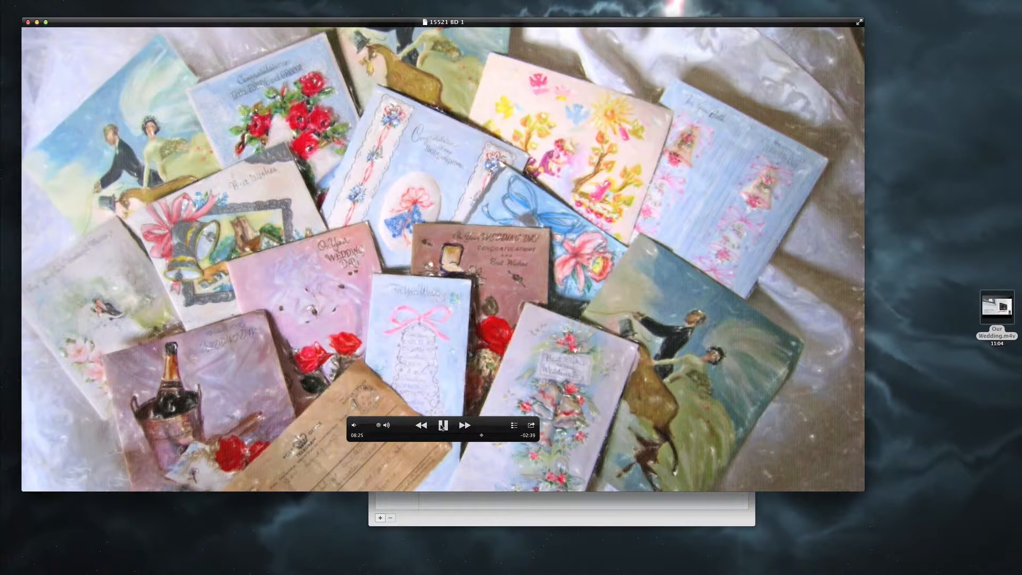
pyautogui.click(441, 425)
pyautogui.click(498, 513)
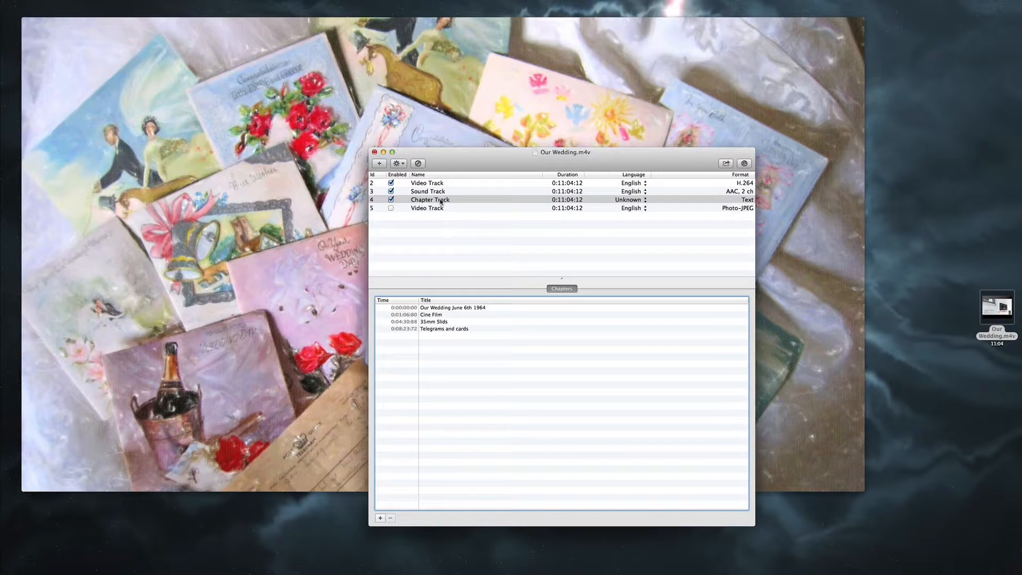
# Step: In the movie's general settings, keep the media kind as Home Video and set HD to 1080p
pyautogui.click(433, 185)
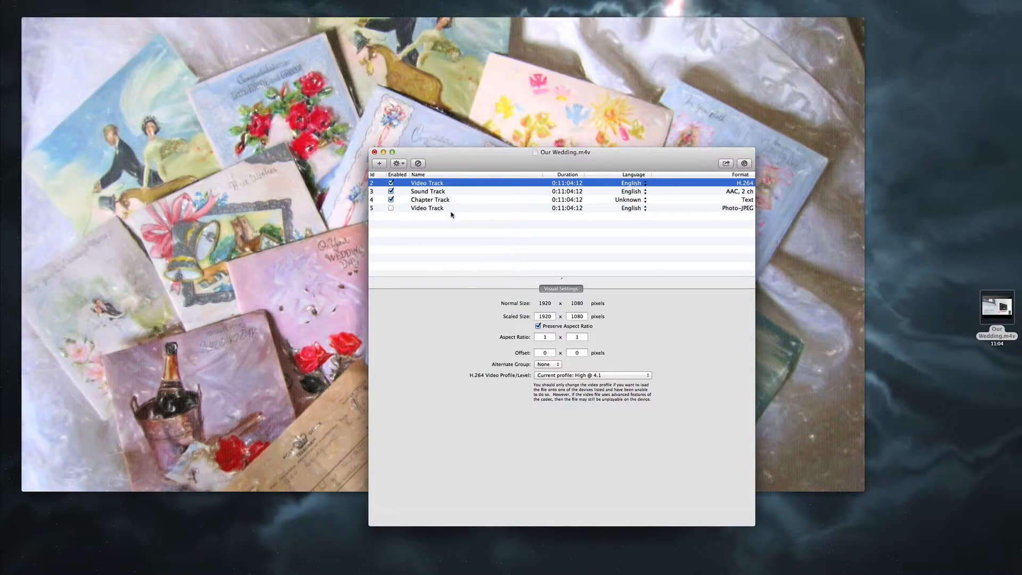
pyautogui.click(429, 231)
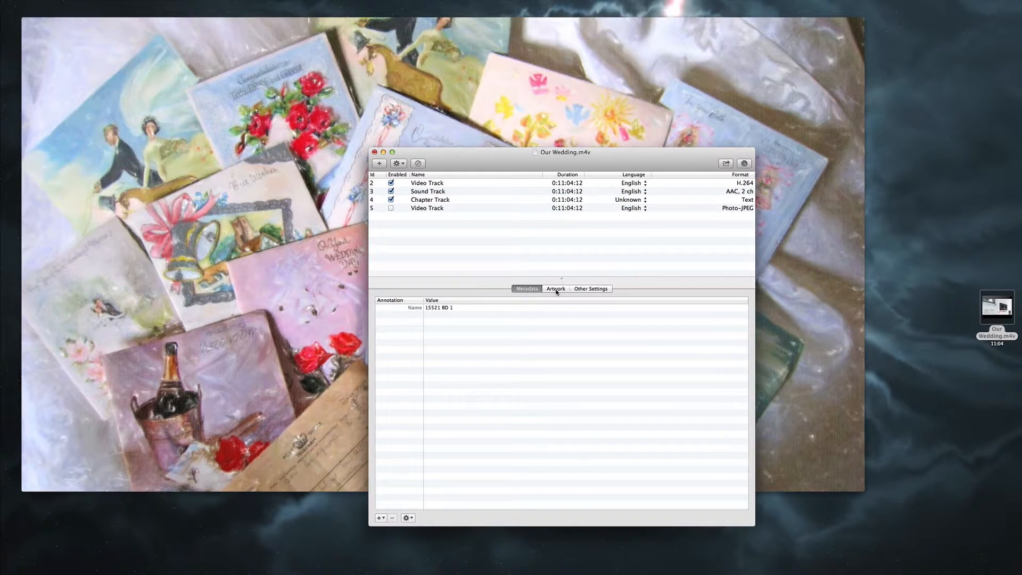
pyautogui.click(587, 290)
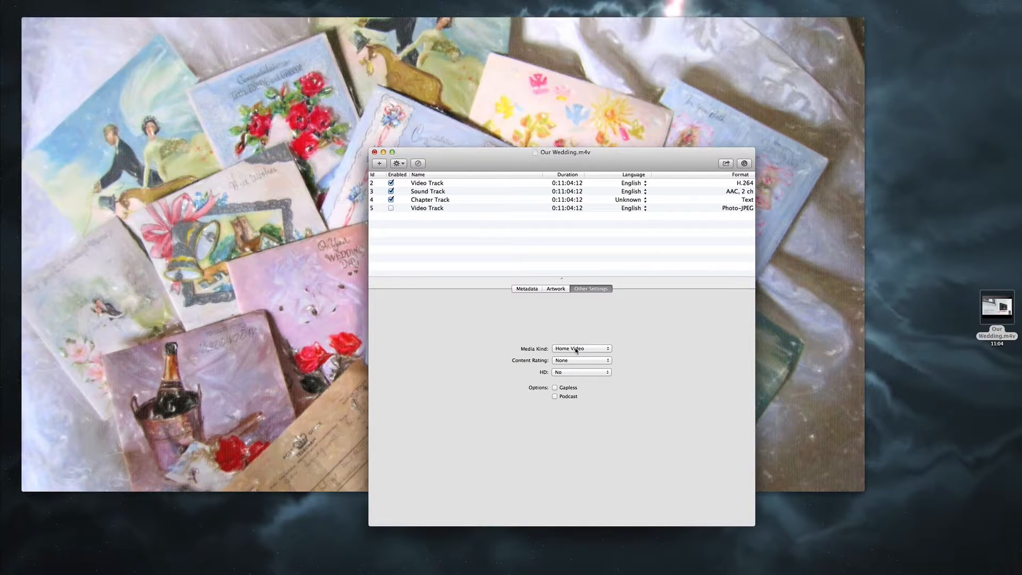
pyautogui.click(593, 348)
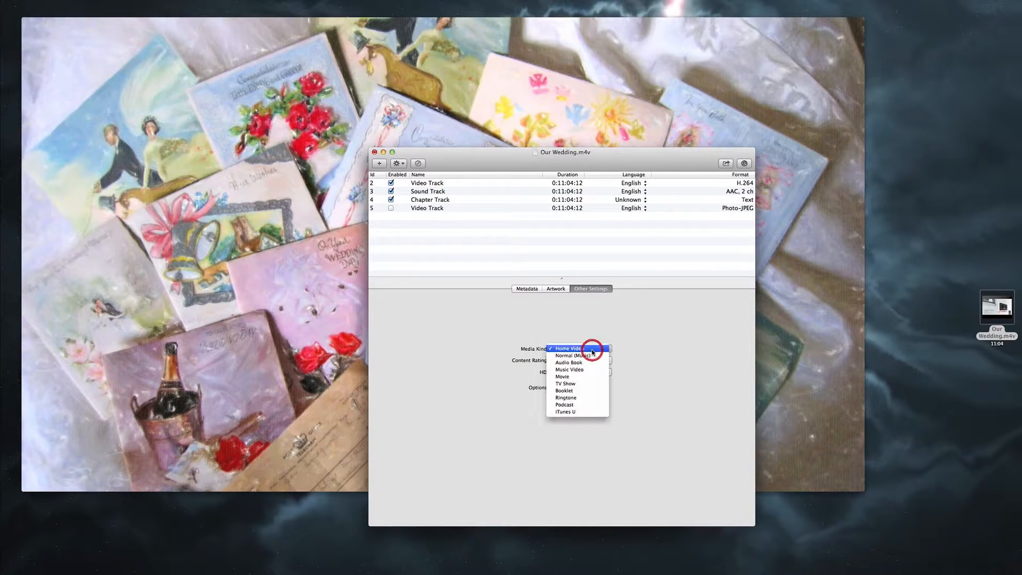
pyautogui.click(596, 347)
pyautogui.click(577, 372)
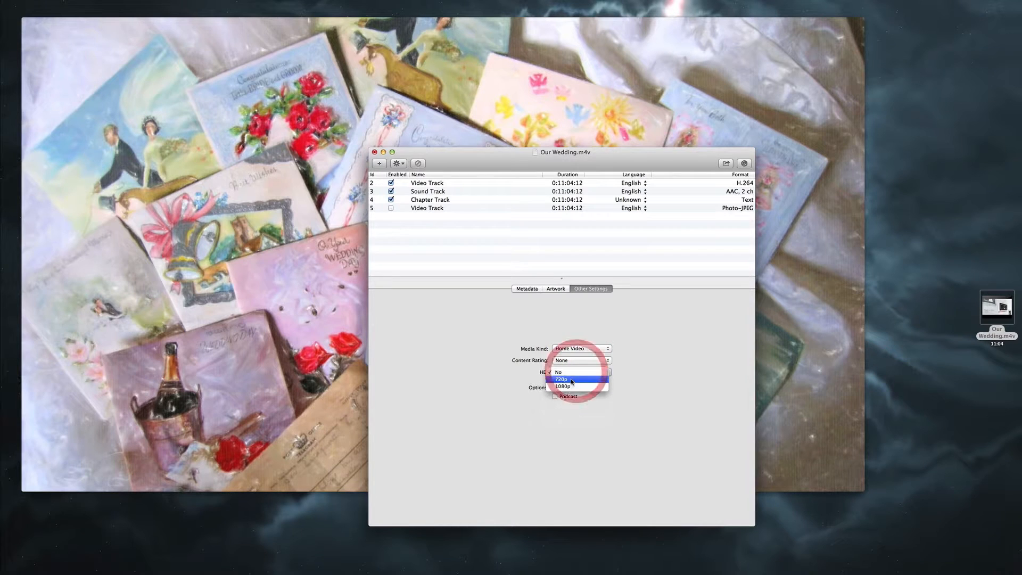
pyautogui.click(575, 387)
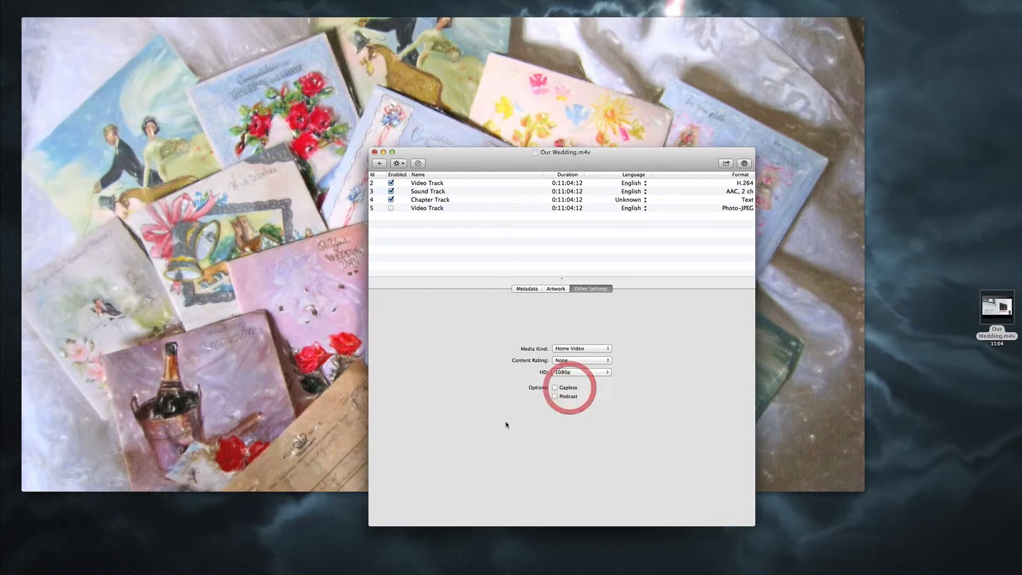
# Step: Change the movie's Name annotation in the metadata to "Our Wedding June 6th 1964"
pyautogui.click(554, 290)
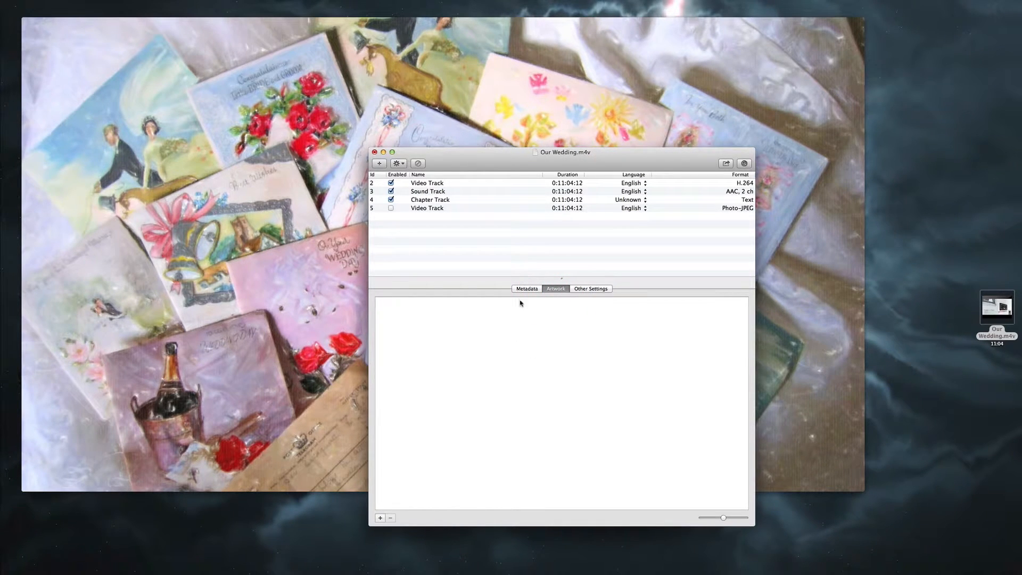
pyautogui.click(525, 291)
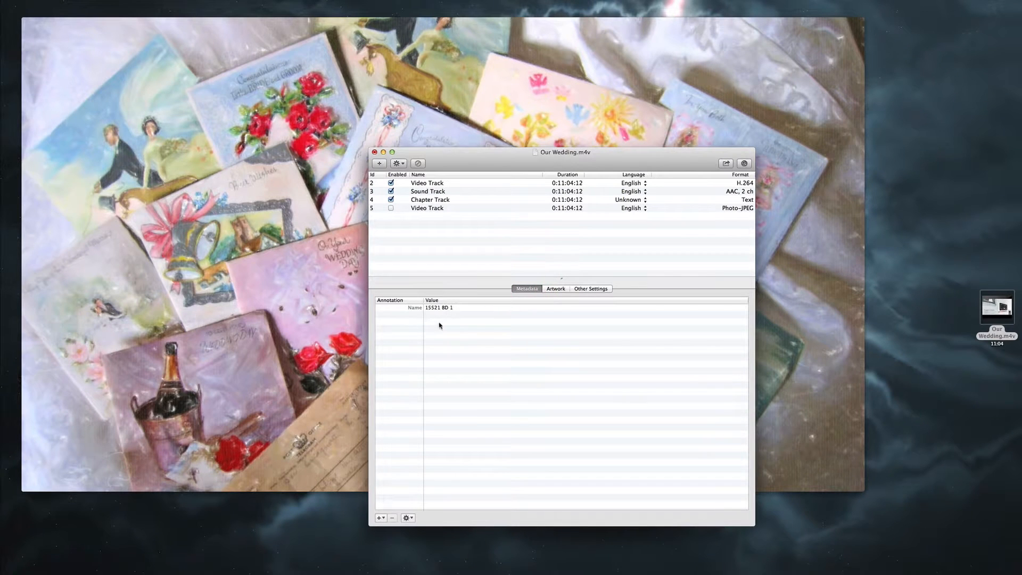
pyautogui.click(439, 308)
pyautogui.click(437, 306)
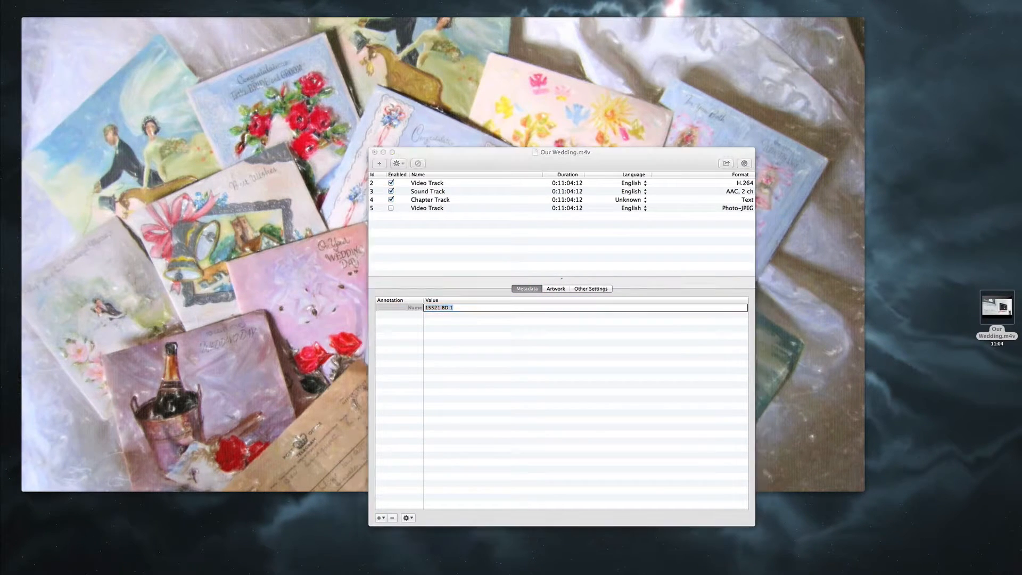
pyautogui.click(437, 307)
pyautogui.write('Our Wedding June 6th 1964')
pyautogui.click(496, 348)
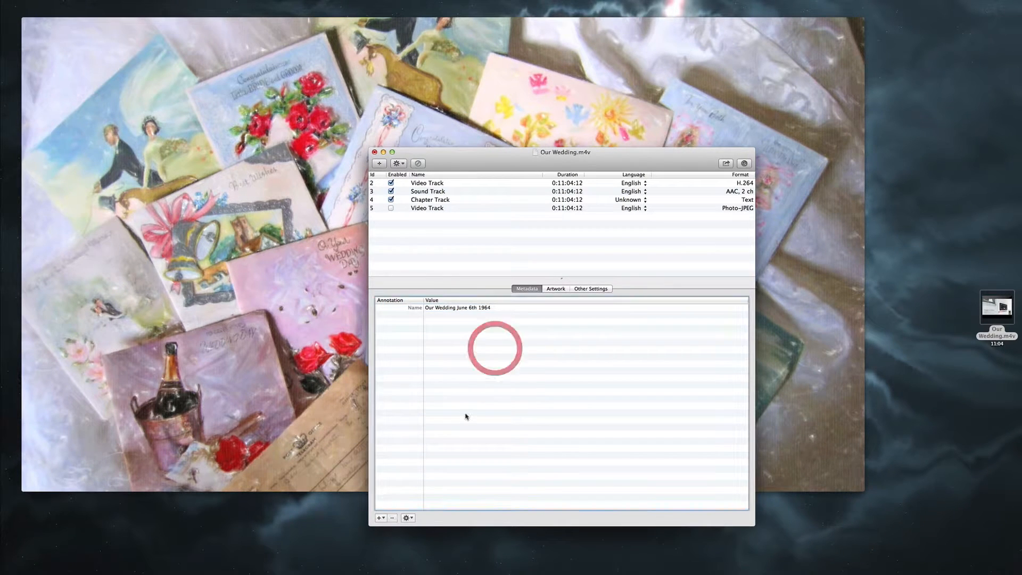
# Step: Add a Description annotation to the metadata with the value "Our Wedding Day"
pyautogui.click(384, 519)
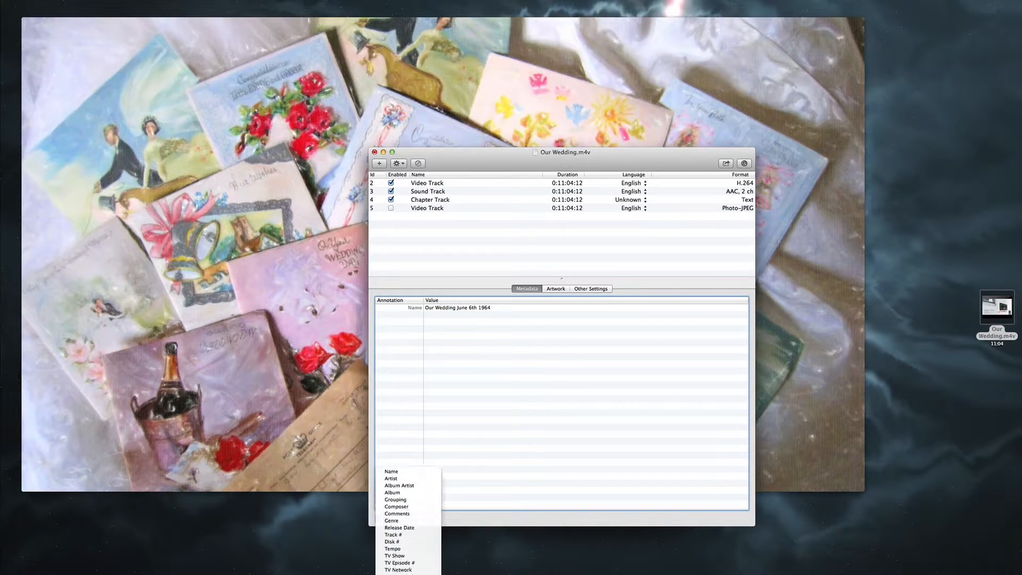
pyautogui.scroll(-5, 426, 387)
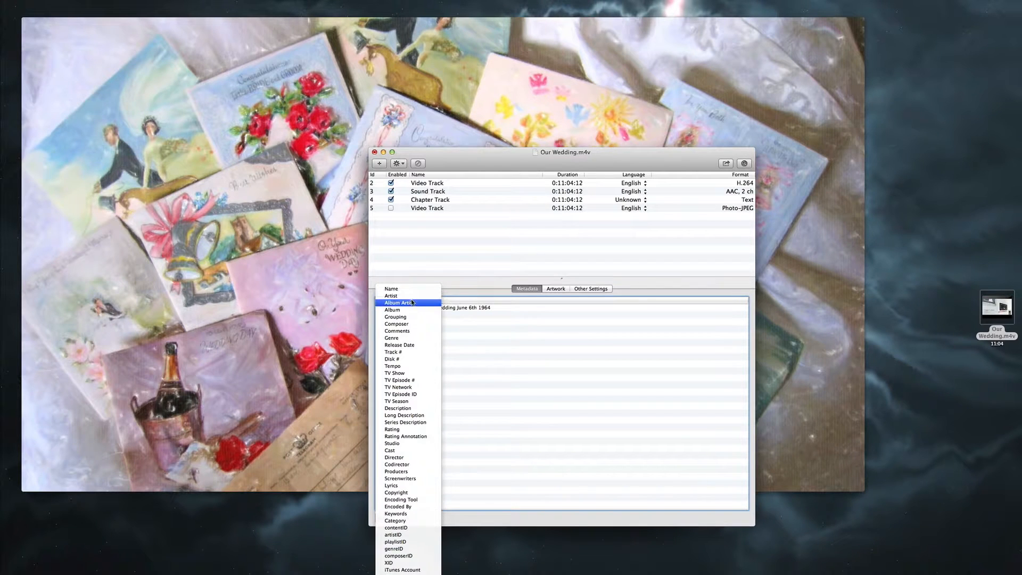
pyautogui.scroll(-3, 419, 346)
pyautogui.click(419, 345)
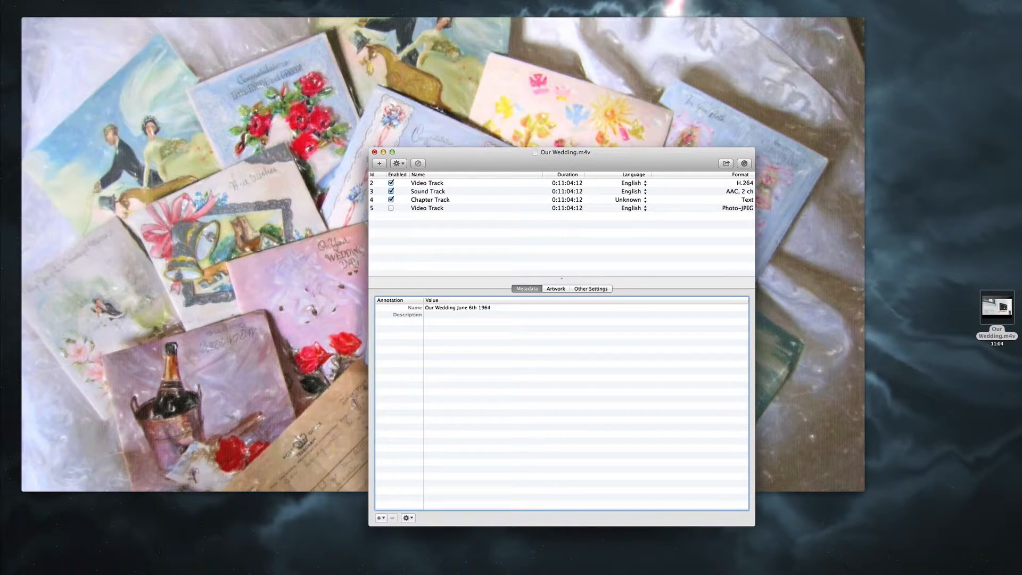
pyautogui.press('super+Tab')
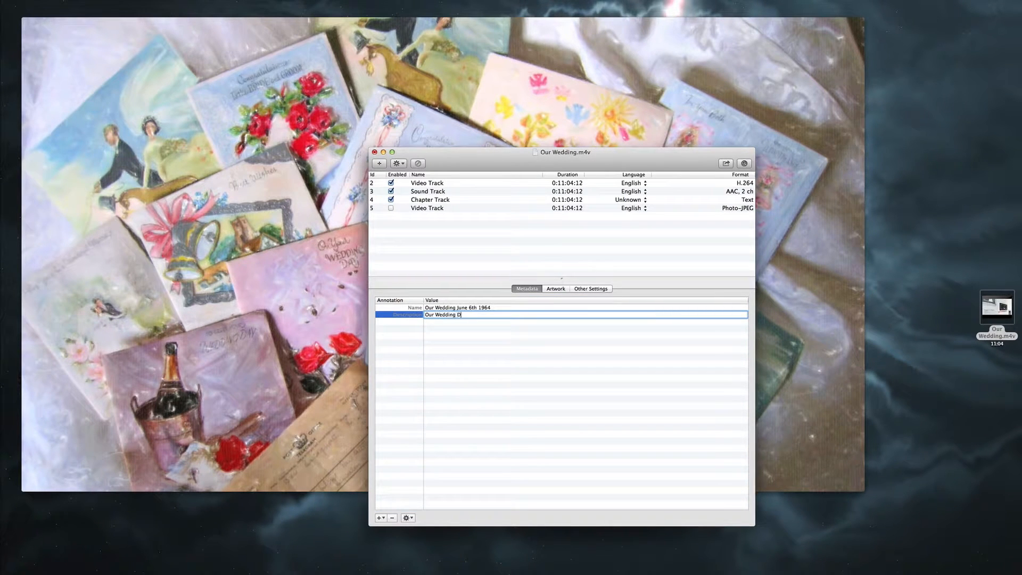
pyautogui.click(462, 383)
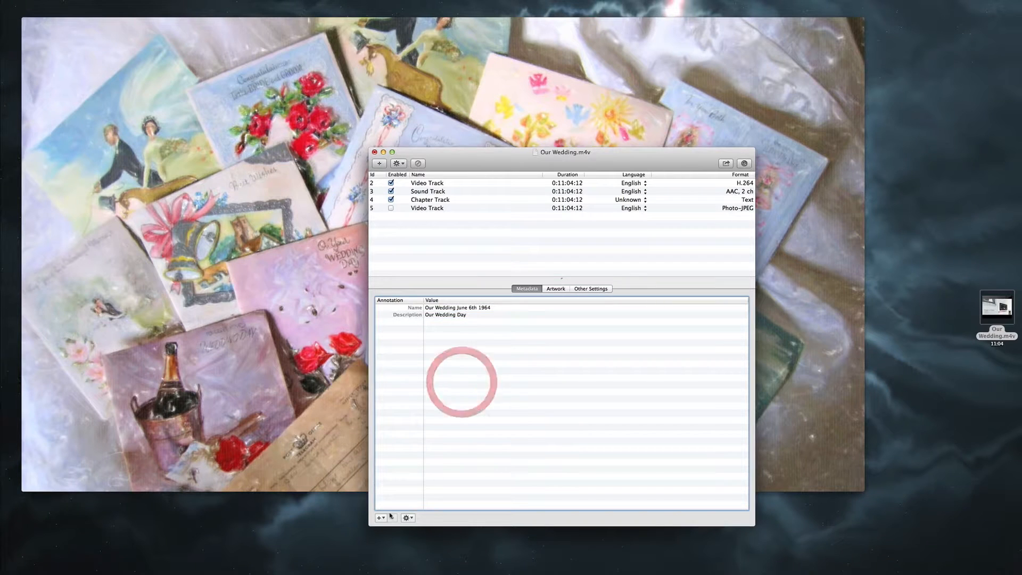
# Step: Add an empty Long Description annotation to the movie's metadata
pyautogui.click(381, 518)
pyautogui.scroll(-10, 408, 547)
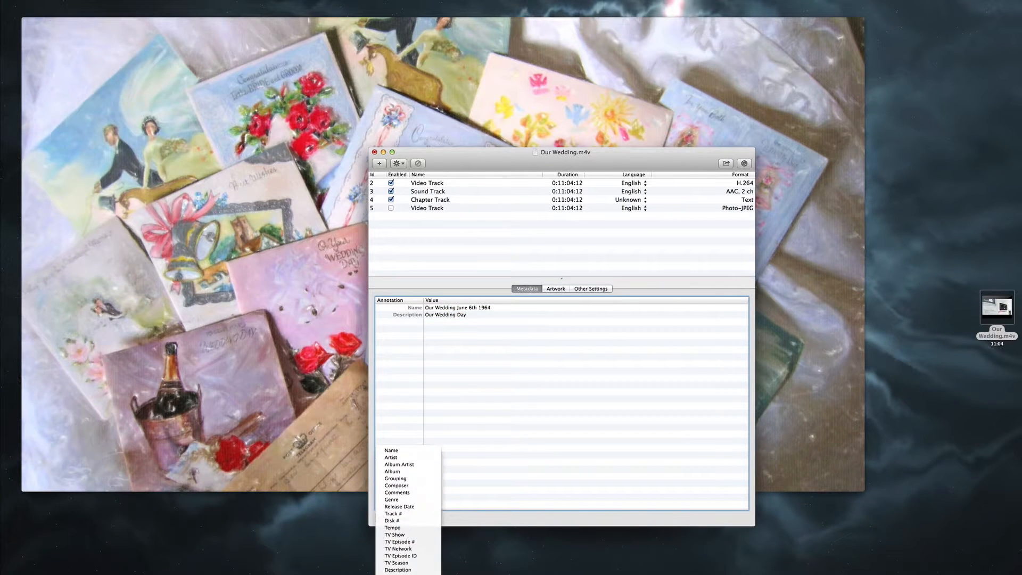
pyautogui.scroll(-5, 408, 399)
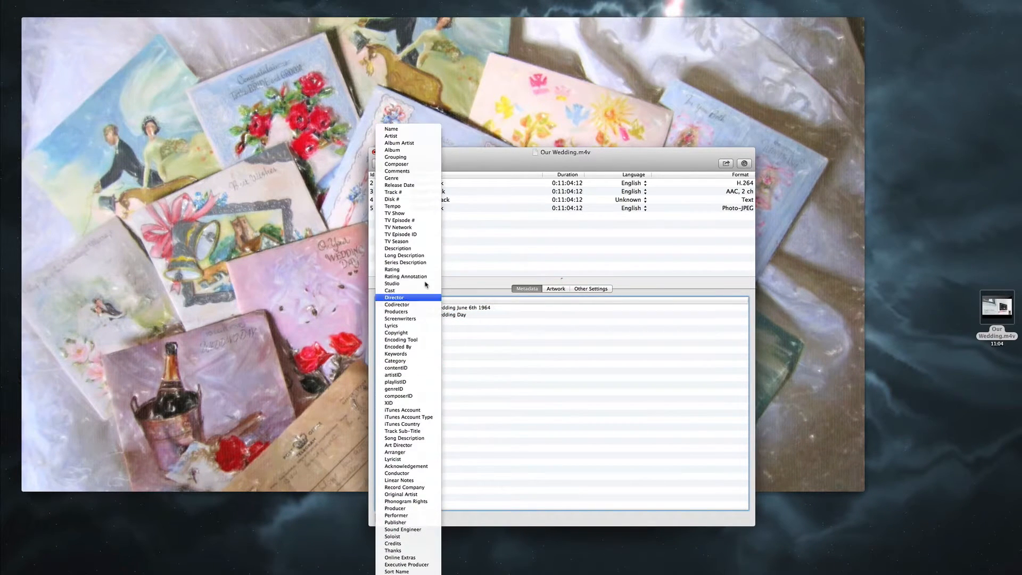
pyautogui.click(424, 255)
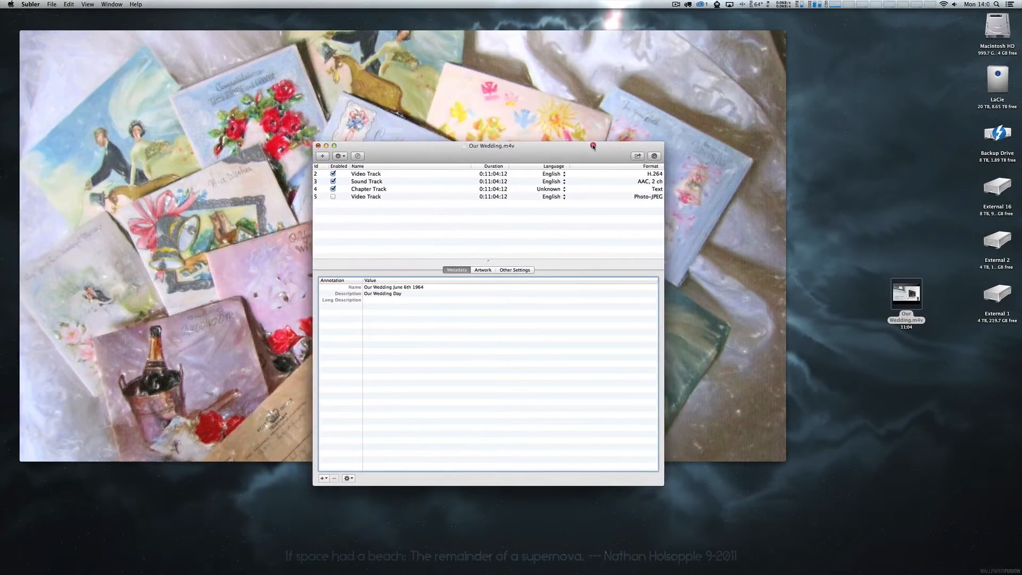
# Step: Copy the wedding introduction paragraphs from the text titles document in TextEdit and paste them as the Long Description value in Subler
pyautogui.moveTo(594, 146); pyautogui.dragTo(439, 151)
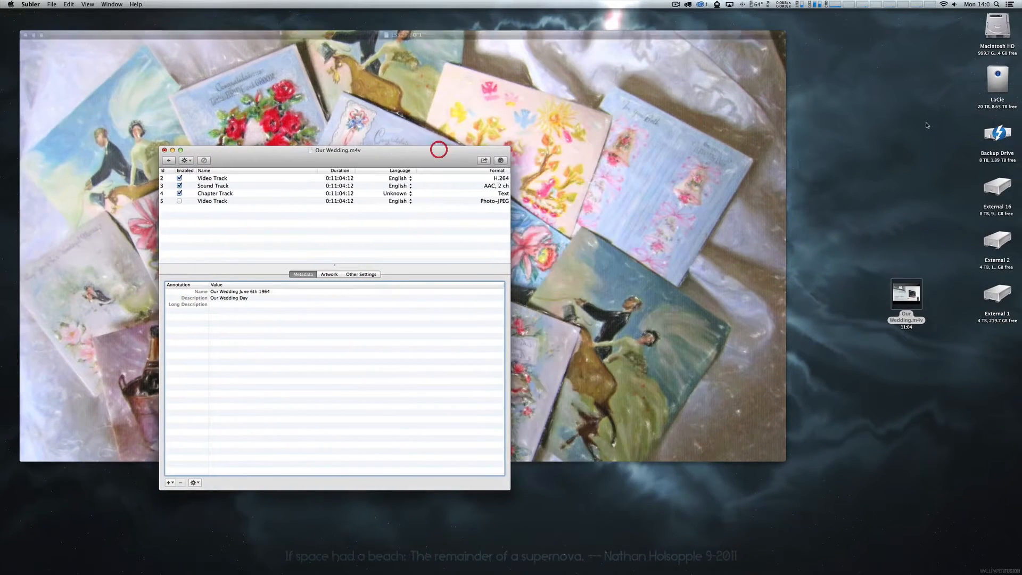
pyautogui.moveTo(1017, 60); pyautogui.dragTo(617, 65)
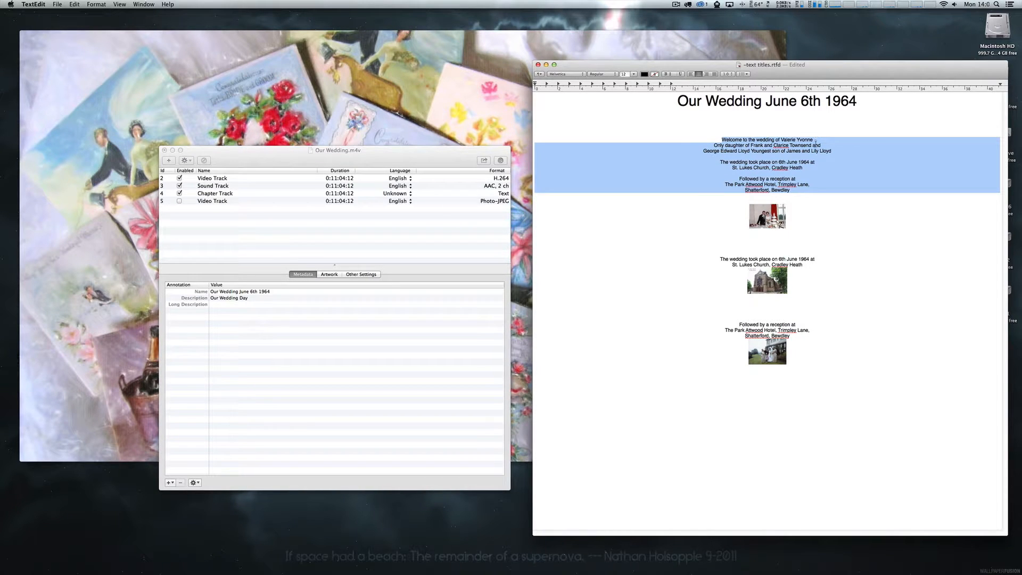
pyautogui.moveTo(722, 139); pyautogui.dragTo(798, 190)
pyautogui.press('super+c')
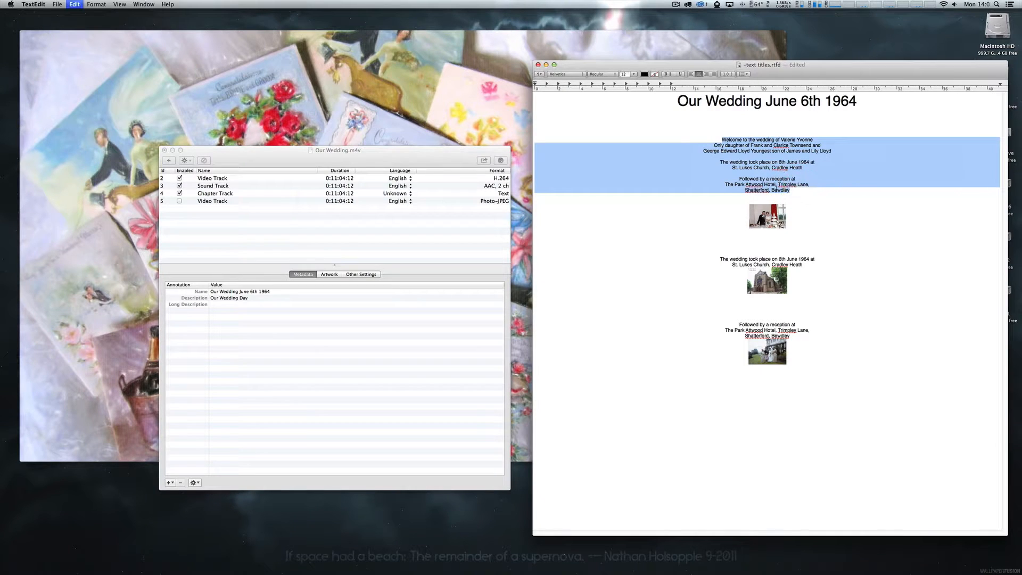
pyautogui.doubleClick(216, 303)
pyautogui.press('super+v')
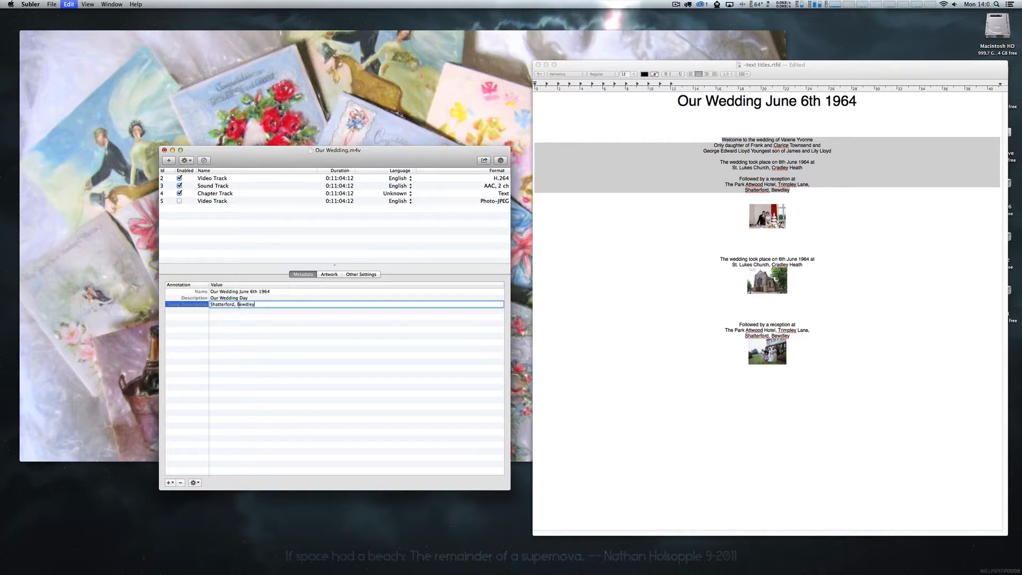
pyautogui.press('Return')
pyautogui.click(290, 381)
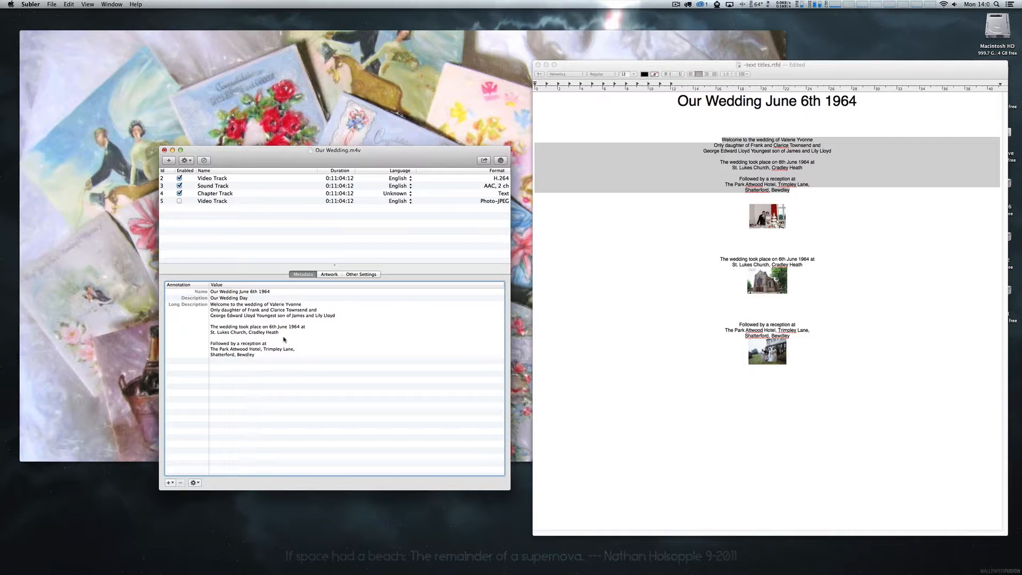
# Step: Add a Cast annotation and fill it with the bride's and groom's names from the TextEdit document, separated by a comma
pyautogui.moveTo(315, 151); pyautogui.dragTo(465, 146)
pyautogui.click(321, 476)
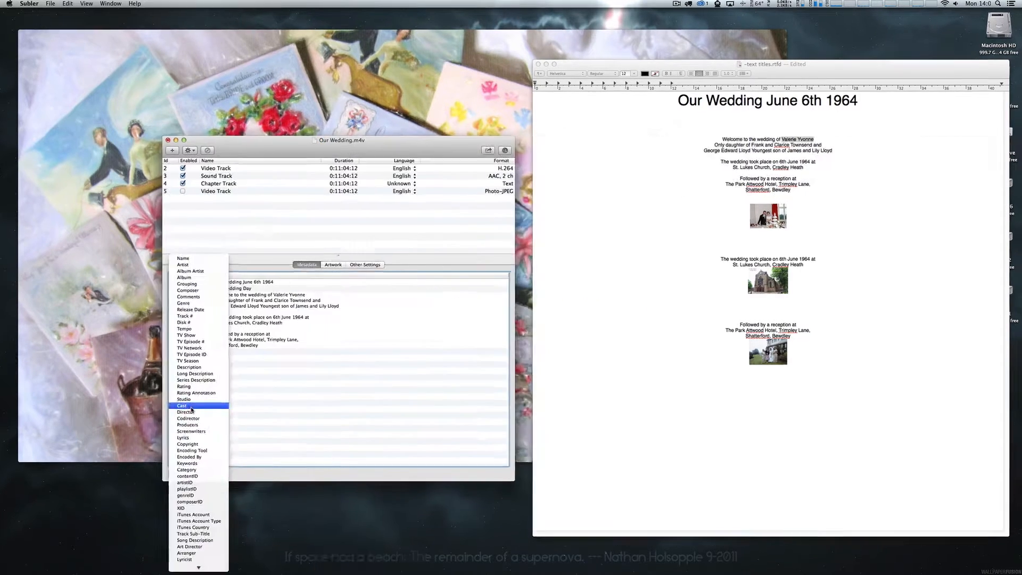
pyautogui.click(340, 412)
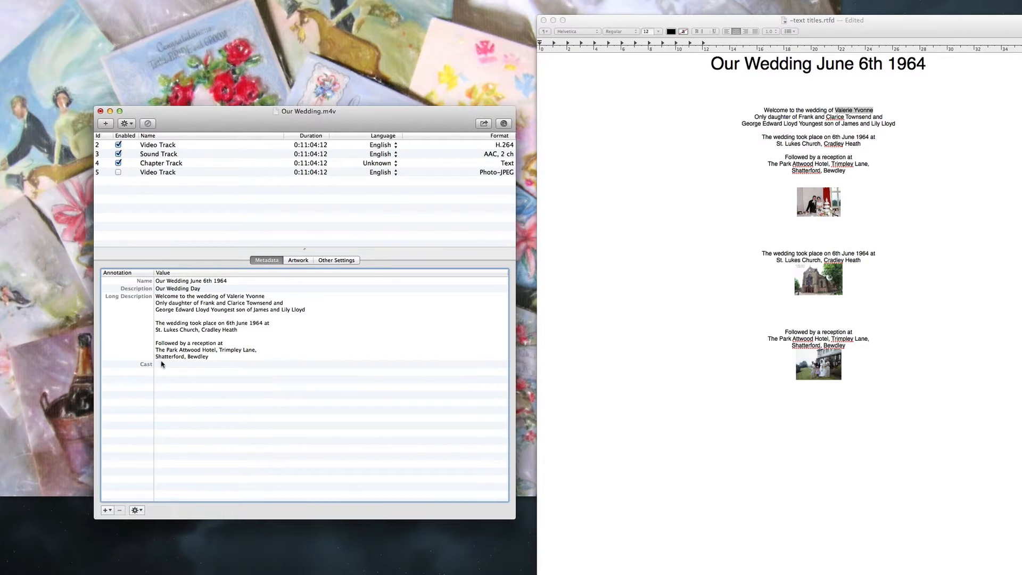
pyautogui.click(162, 364)
pyautogui.click(162, 365)
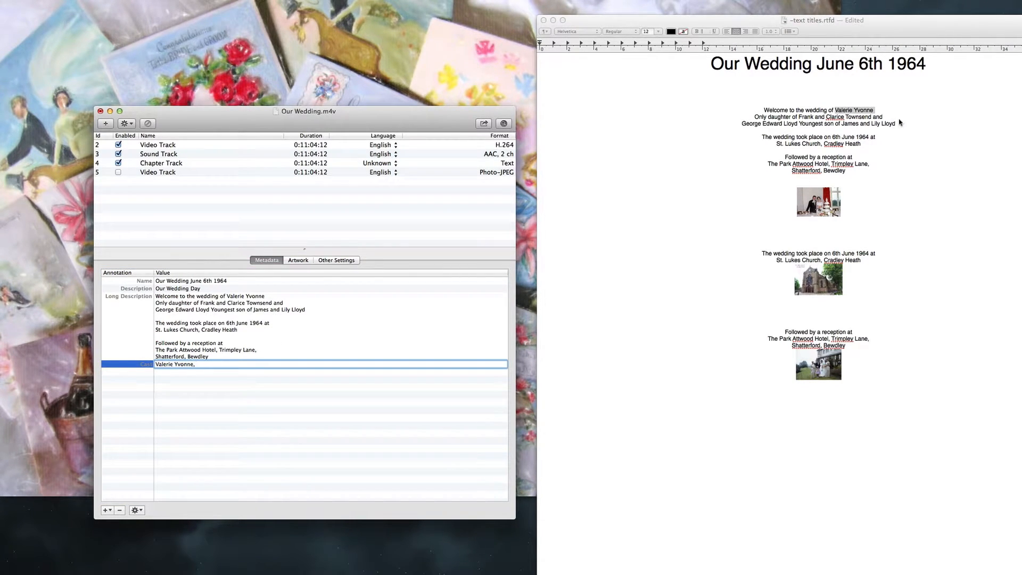
pyautogui.click(772, 121)
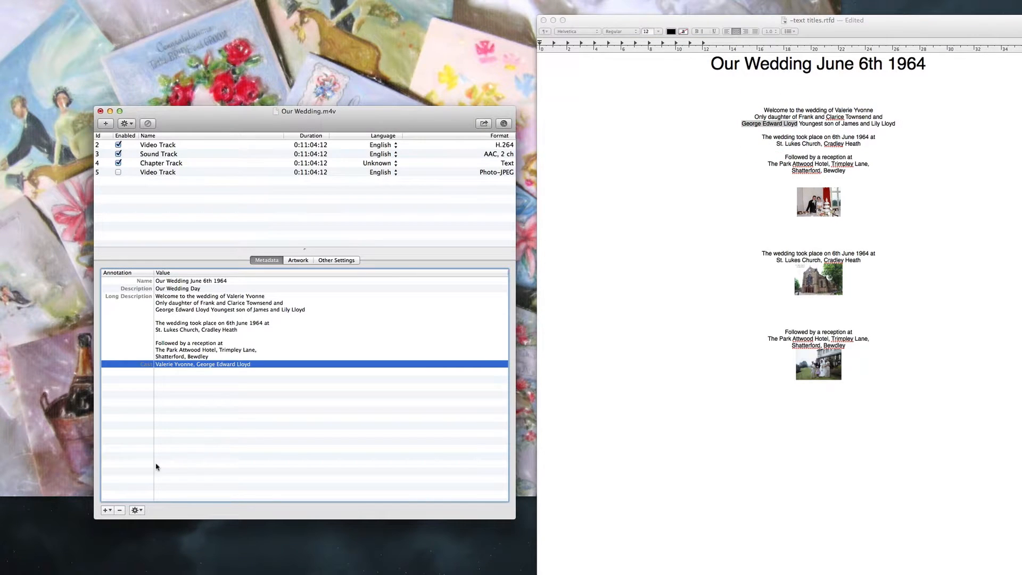
# Step: Add a Rating annotation and set it to "UK movie & TV: U"
pyautogui.click(109, 513)
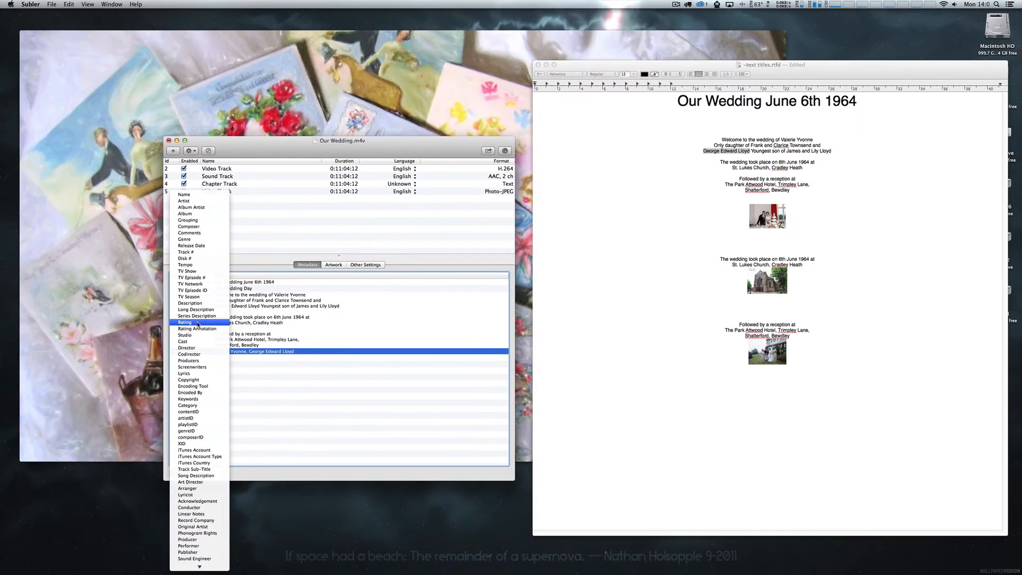
pyautogui.click(133, 331)
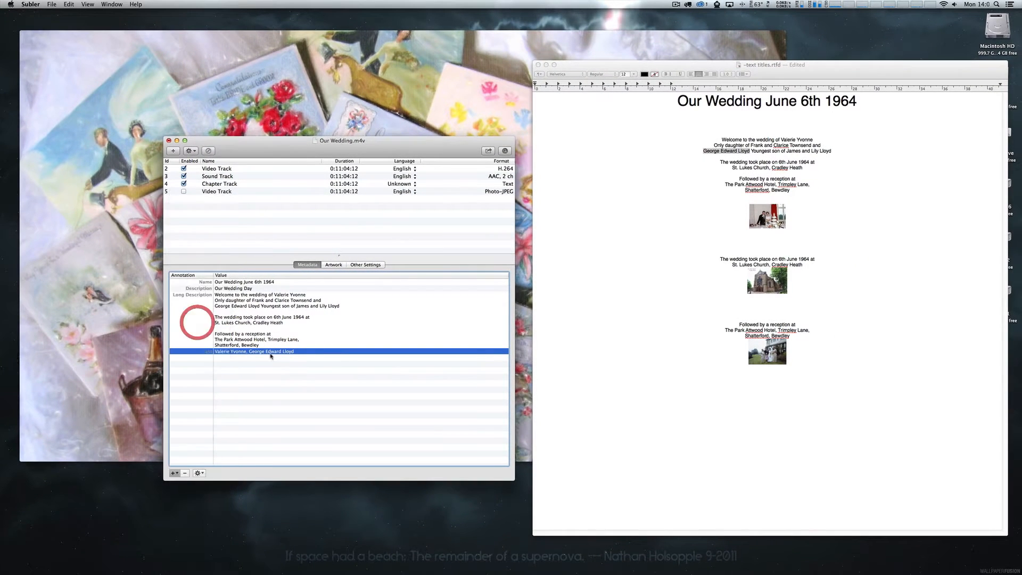
pyautogui.click(249, 351)
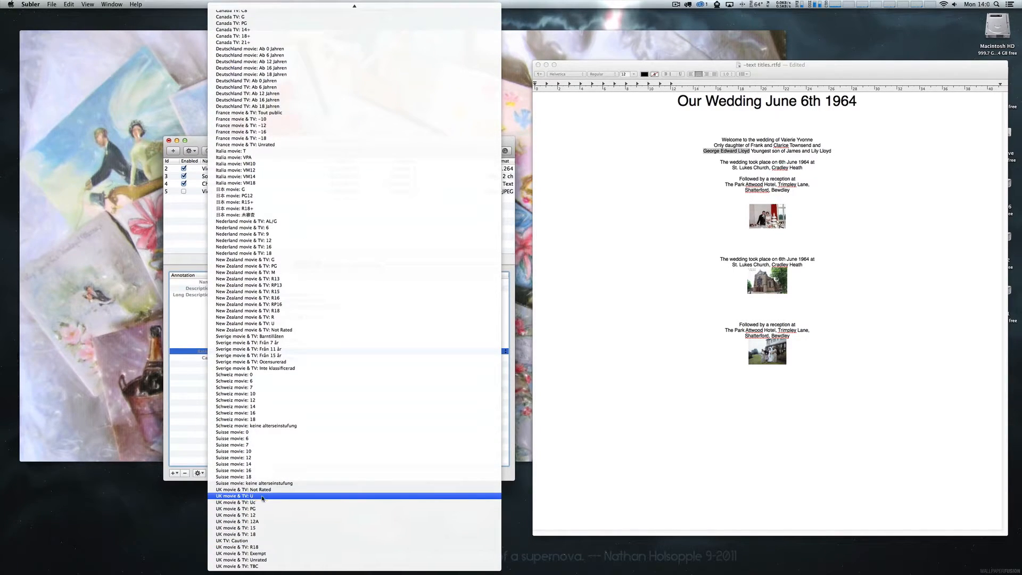
pyautogui.click(262, 497)
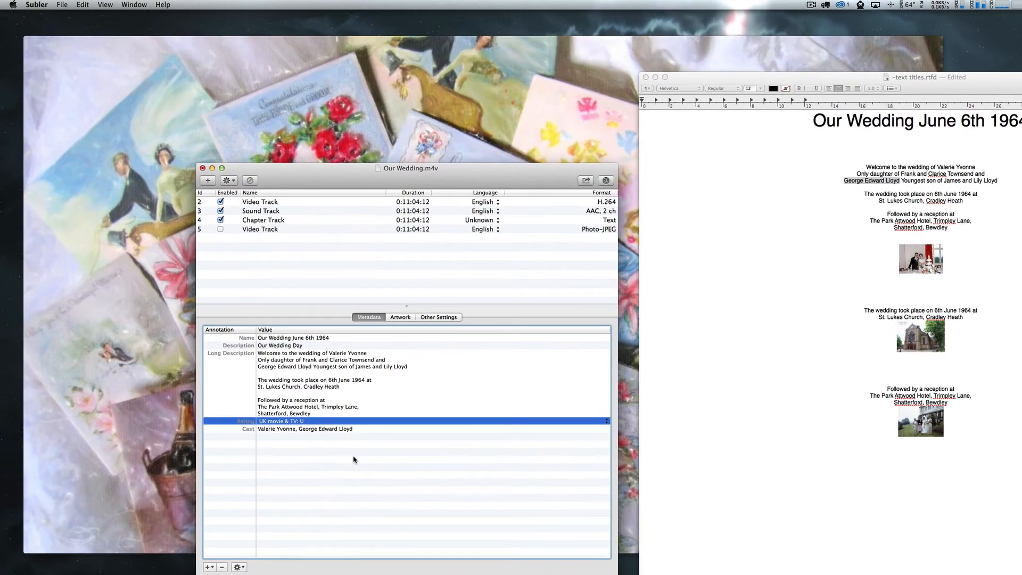
# Step: Hide the TextEdit document, move the Subler window aside, and save the tagged Our Wedding.m4v
pyautogui.moveTo(314, 183); pyautogui.dragTo(470, 190)
pyautogui.click(736, 123)
pyautogui.press('super+h')
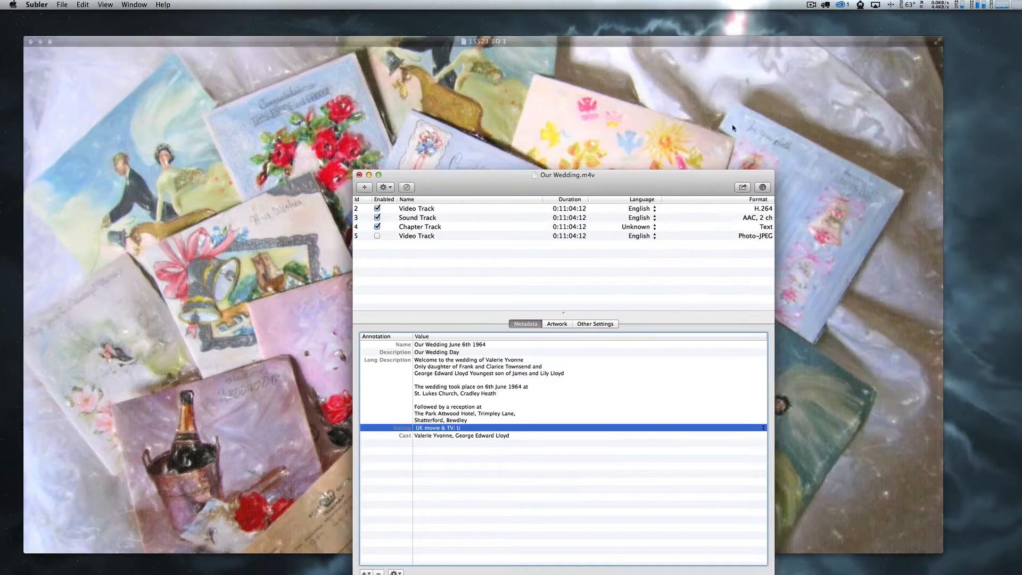
pyautogui.moveTo(657, 178); pyautogui.dragTo(773, 188)
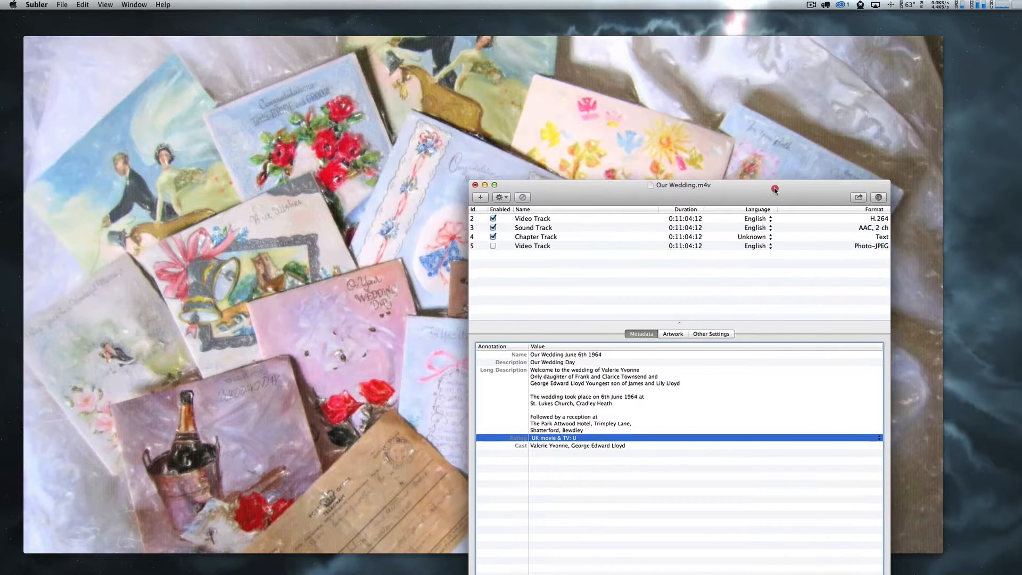
pyautogui.click(61, 5)
pyautogui.click(66, 59)
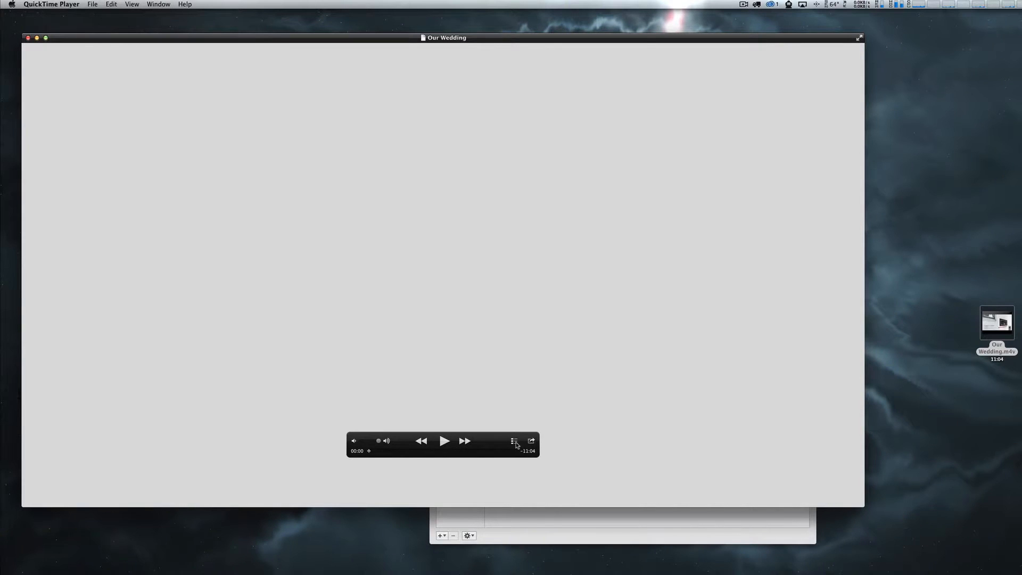
# Step: Examine the chapter titles and thumbnails of Our Wedding in QuickTime Player, and return to Subler
pyautogui.click(515, 442)
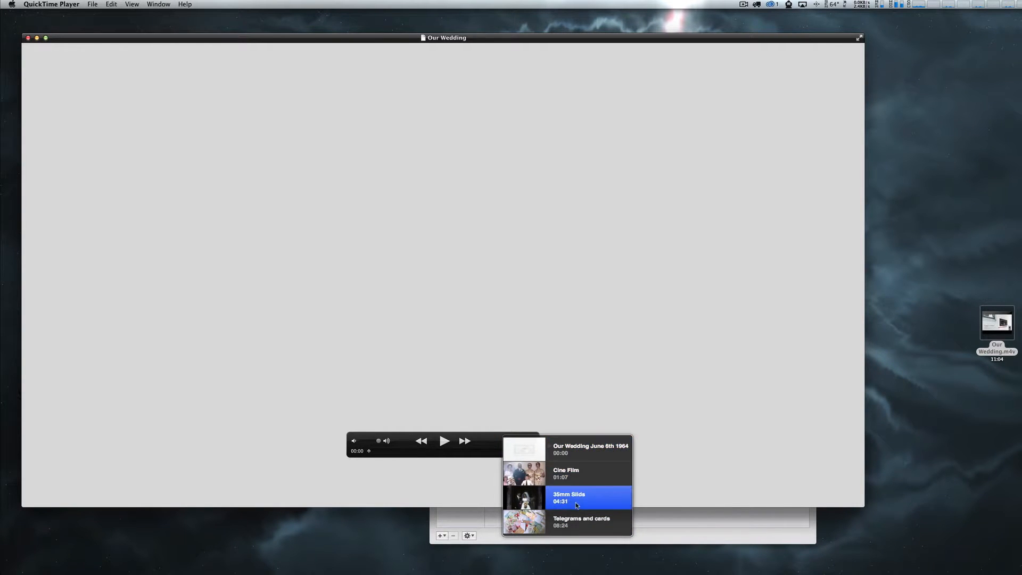
pyautogui.click(670, 476)
pyautogui.click(669, 536)
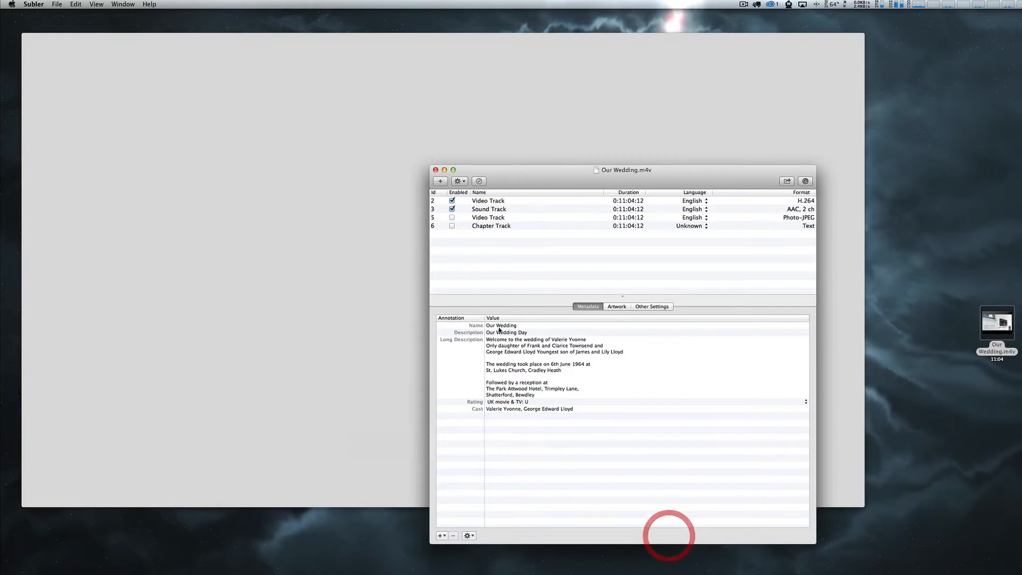
# Step: Show the movie's artwork section in Subler and close the Our Wedding preview in QuickTime Player
pyautogui.click(616, 308)
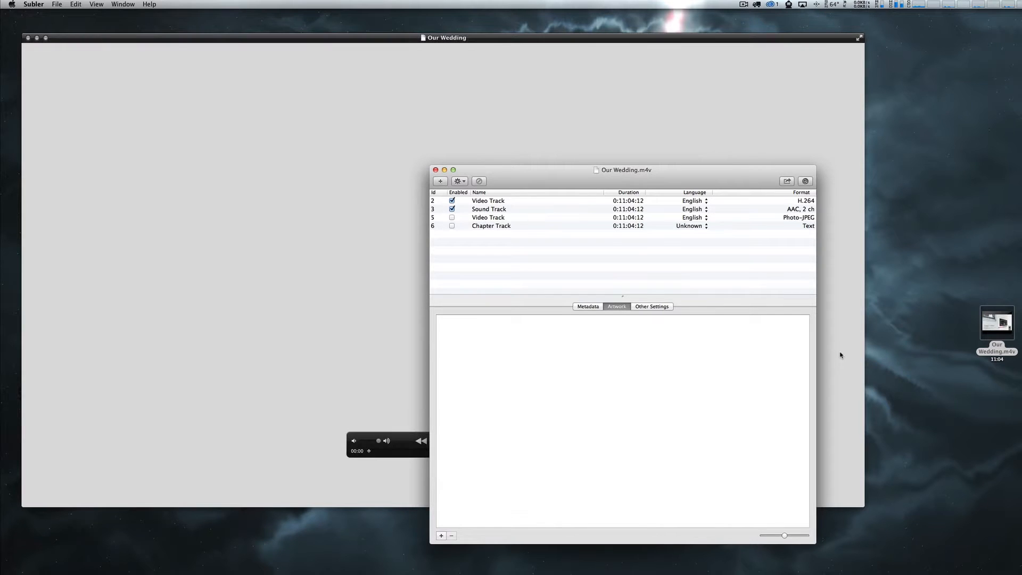
pyautogui.click(164, 69)
pyautogui.click(28, 38)
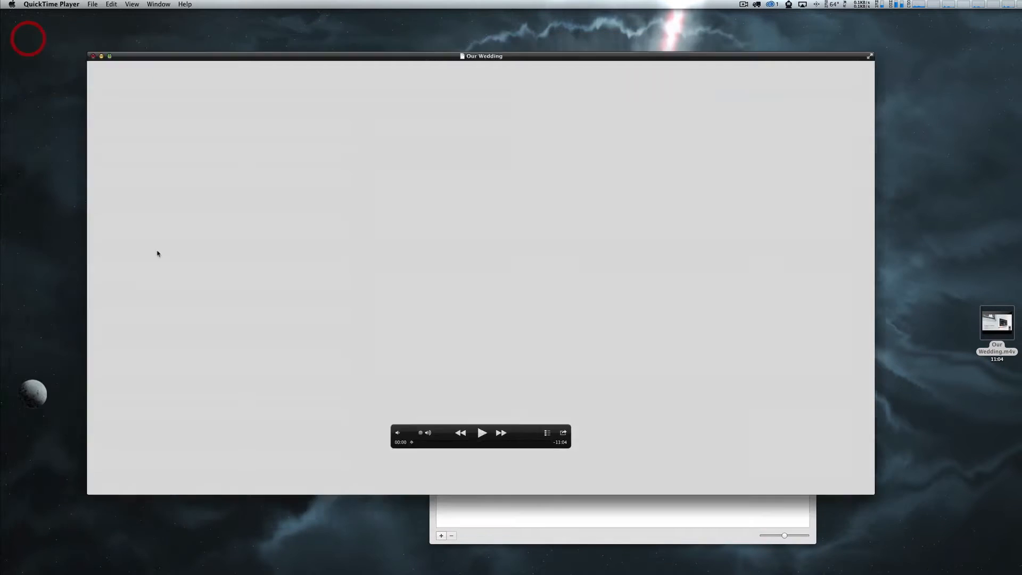
pyautogui.click(337, 168)
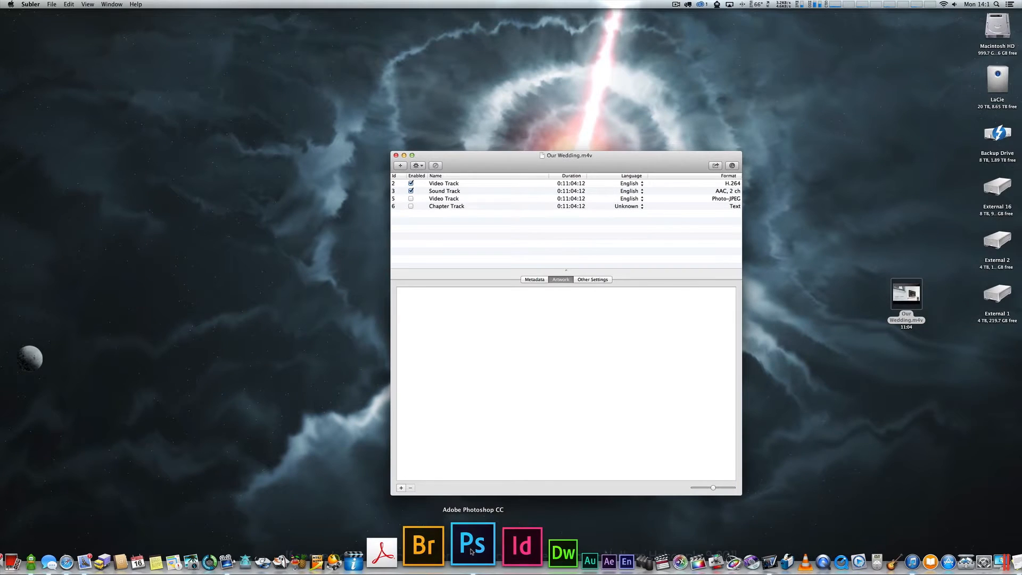
# Step: Open june11.jpg in Photoshop as the cover template, move it clear, and check its pixel dimensions with Image Size
pyautogui.click(515, 526)
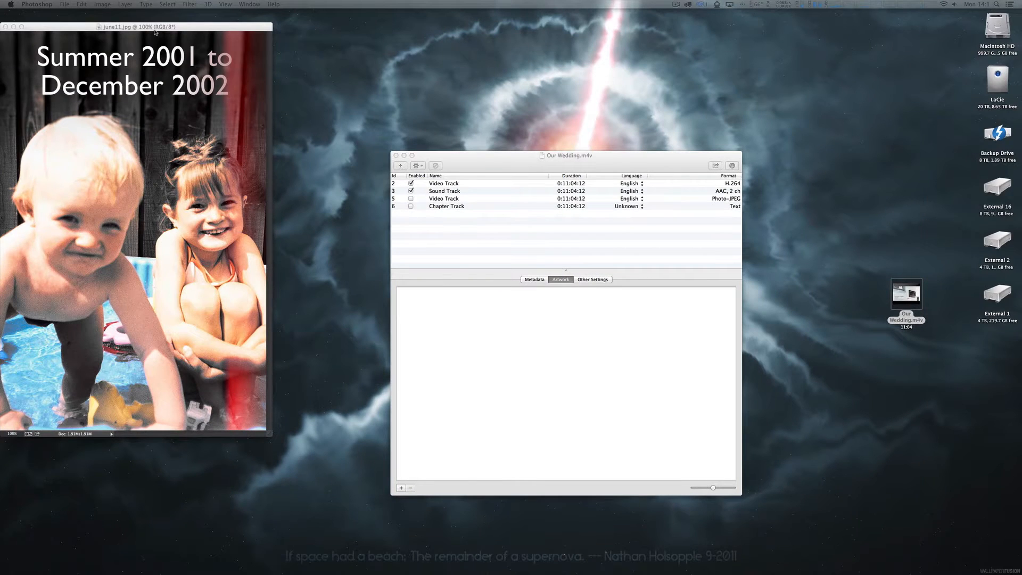
pyautogui.moveTo(153, 30); pyautogui.dragTo(406, 46)
pyautogui.click(102, 4)
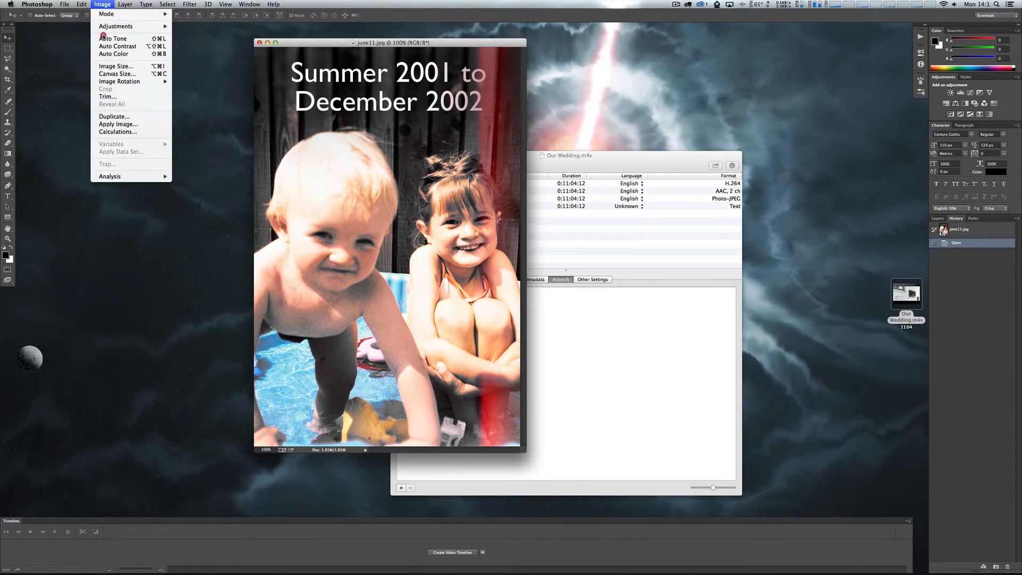
pyautogui.click(104, 66)
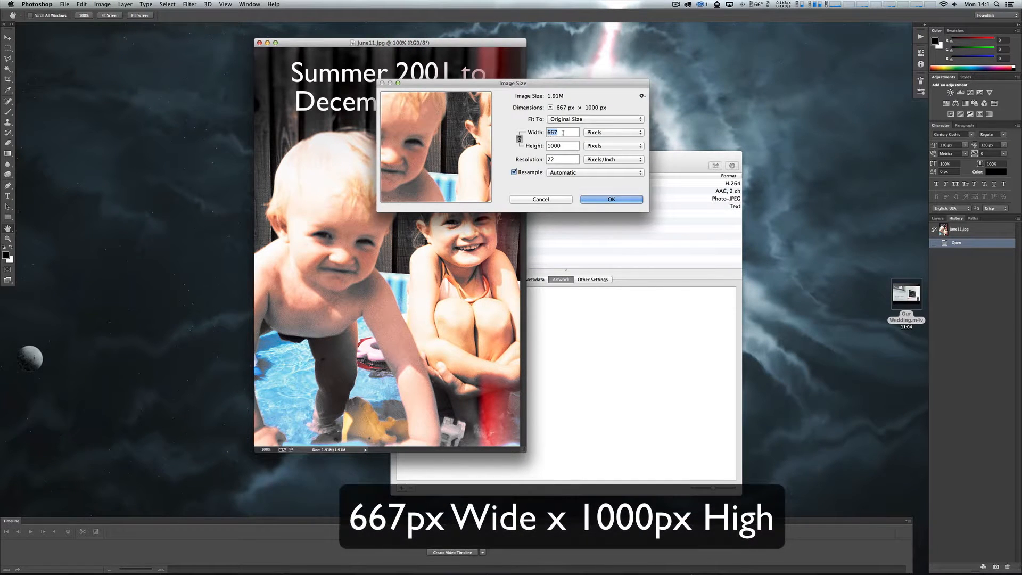
pyautogui.click(543, 200)
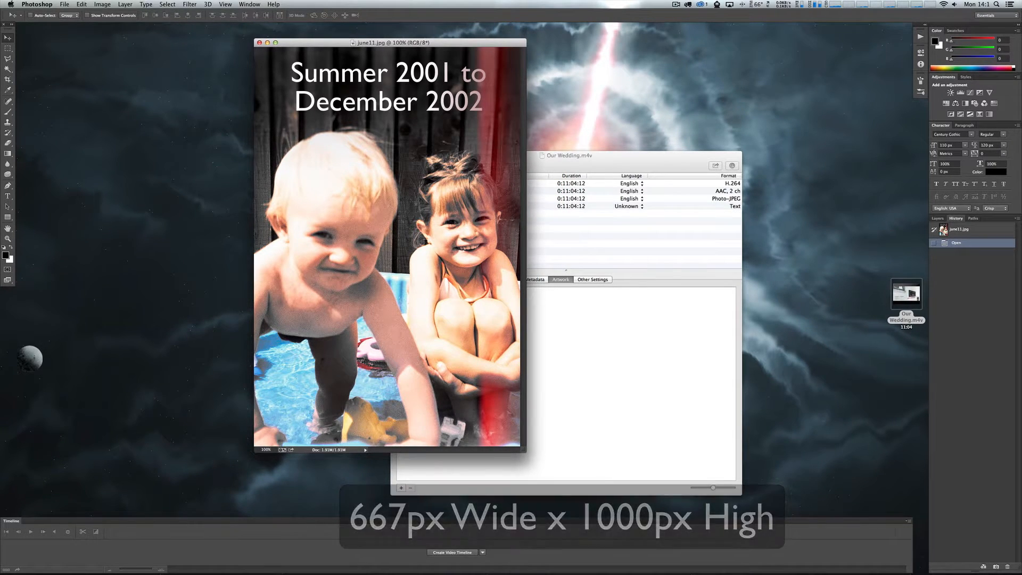
# Step: Open the wedding photo 15521-slide-03.jpg in Photoshop and place its window beside june11.jpg
pyautogui.press('super+Tab')
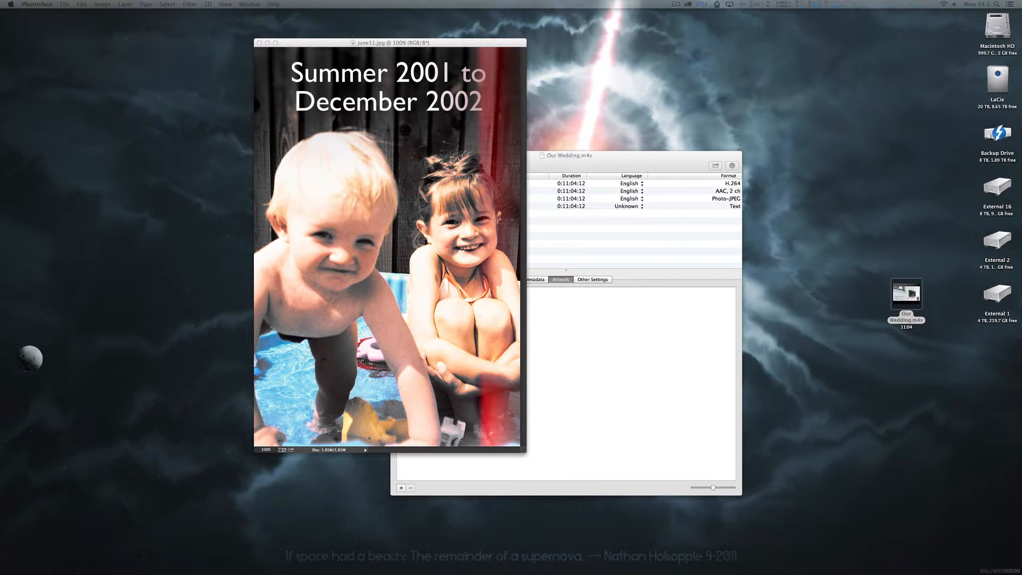
pyautogui.moveTo(277, 572); pyautogui.dragTo(473, 556)
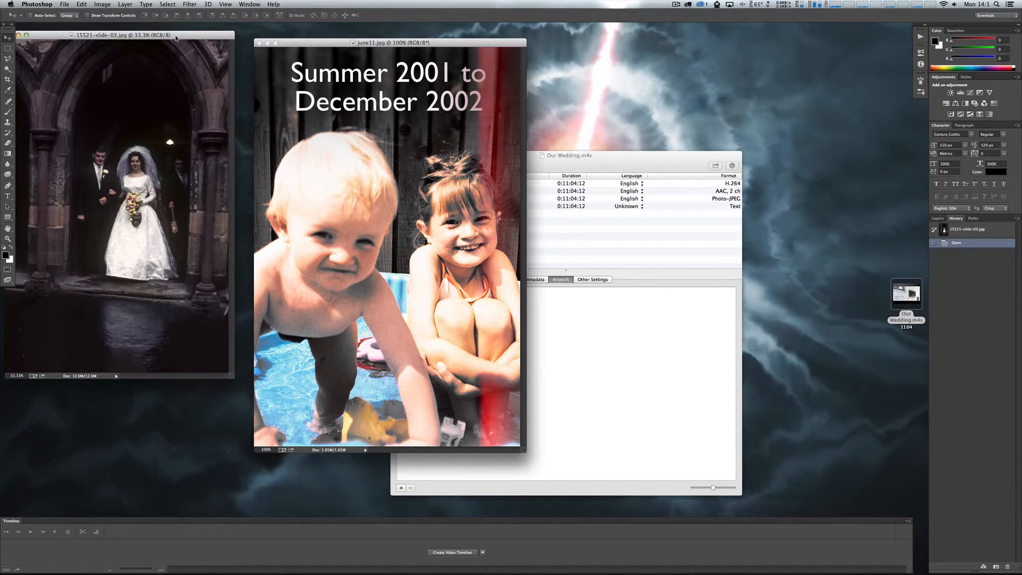
pyautogui.moveTo(176, 38); pyautogui.dragTo(705, 56)
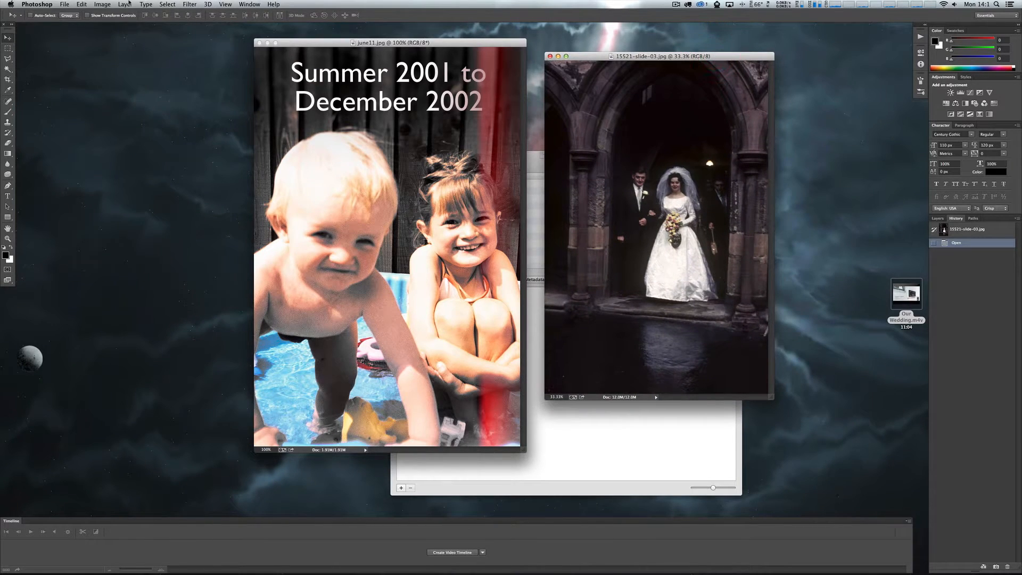
# Step: Resize 15521-slide-03.jpg to a height of 1000 pixels, keeping its proportions
pyautogui.click(103, 4)
pyautogui.click(114, 67)
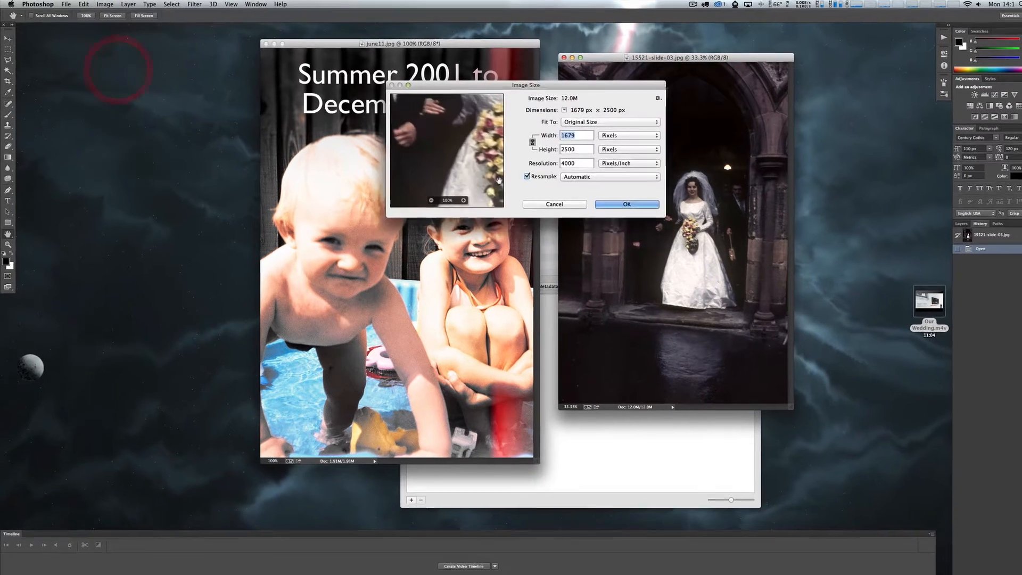
pyautogui.press('Tab')
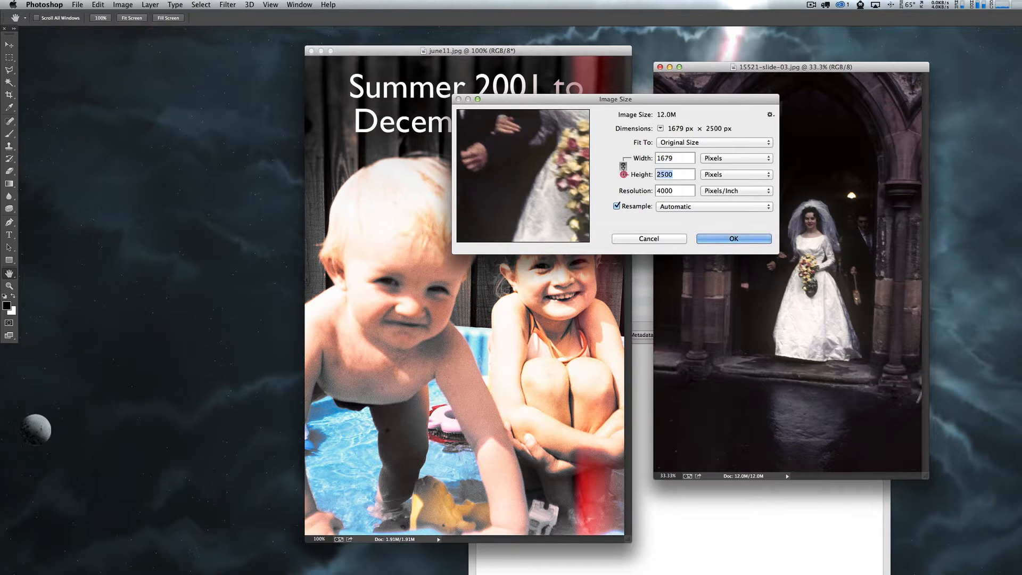
pyautogui.write('100')
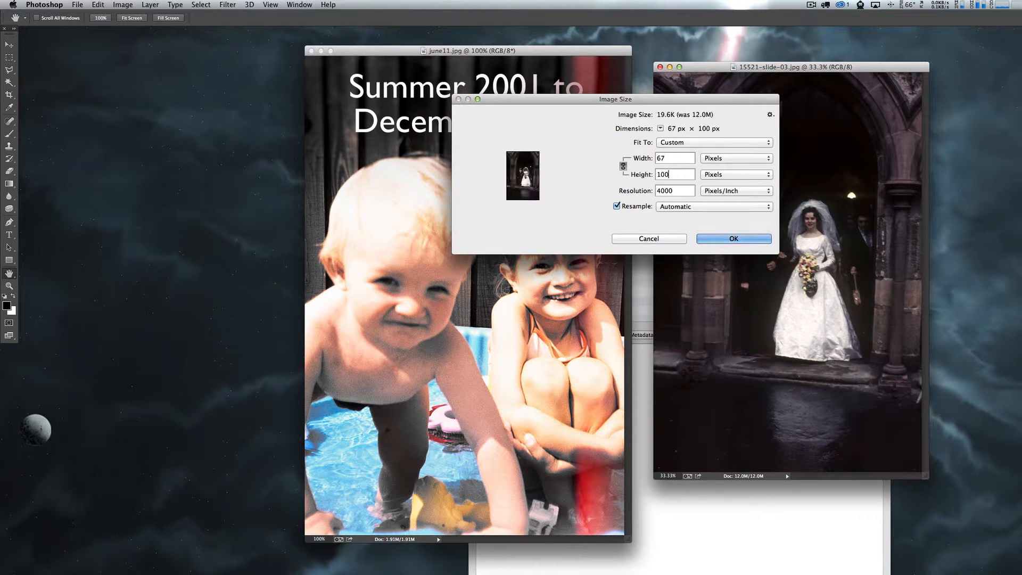
pyautogui.write('0')
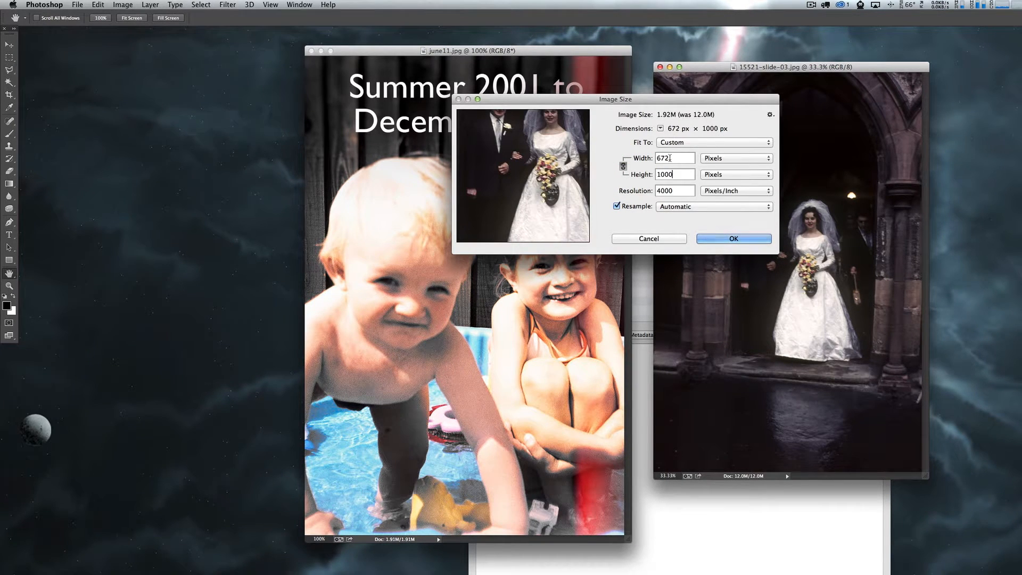
pyautogui.click(722, 238)
# Step: Copy the whole resized wedding photo and paste it into june11.jpg so it covers the old picture
pyautogui.press('v')
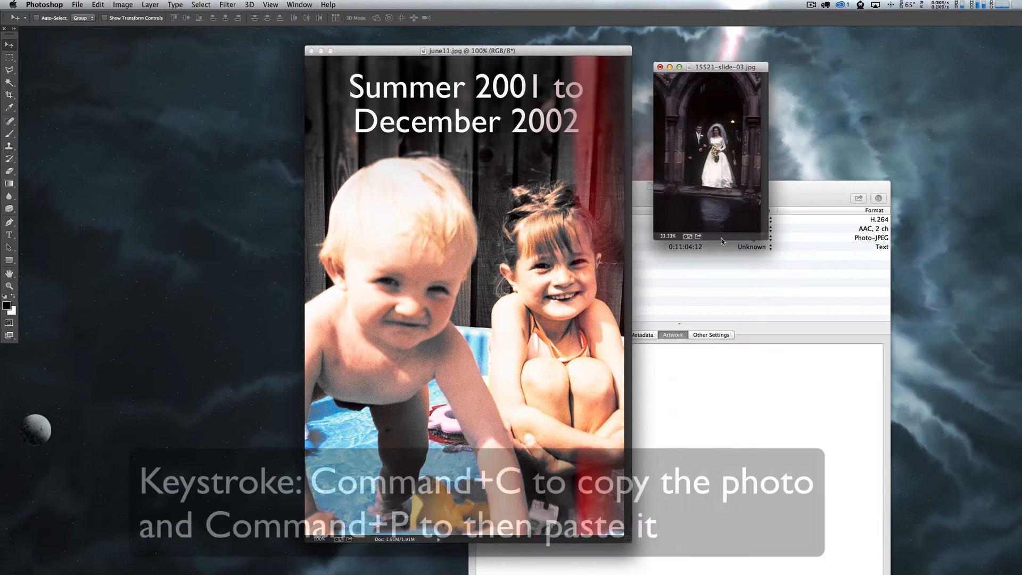
pyautogui.press('super+a')
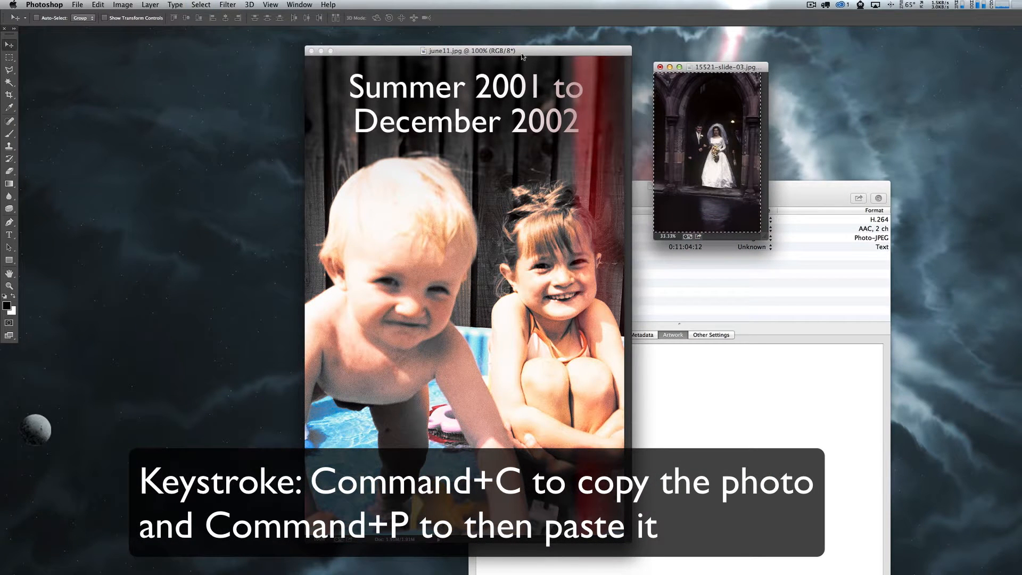
pyautogui.click(522, 53)
pyautogui.press('super+v')
pyautogui.click(722, 374)
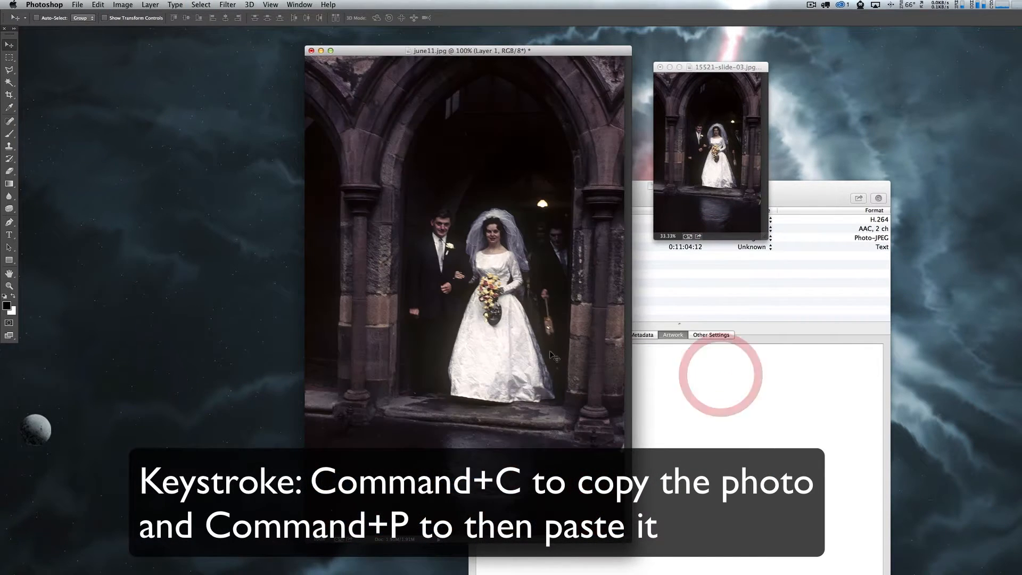
# Step: Add the white title text "Our Wedding June 6th 1964" across the lower part of the cover and shift it right
pyautogui.click(9, 238)
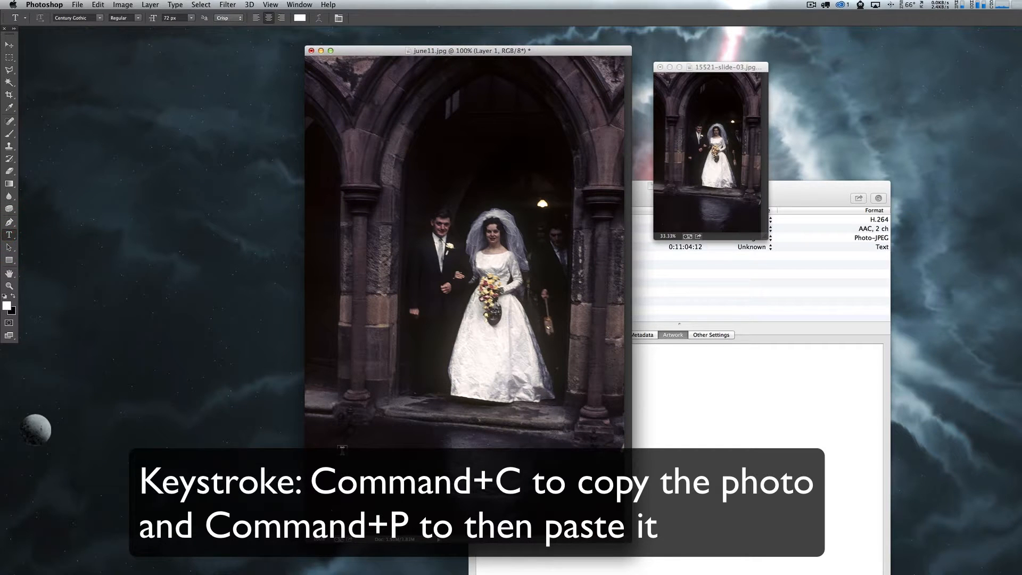
pyautogui.click(352, 461)
pyautogui.press('super+v')
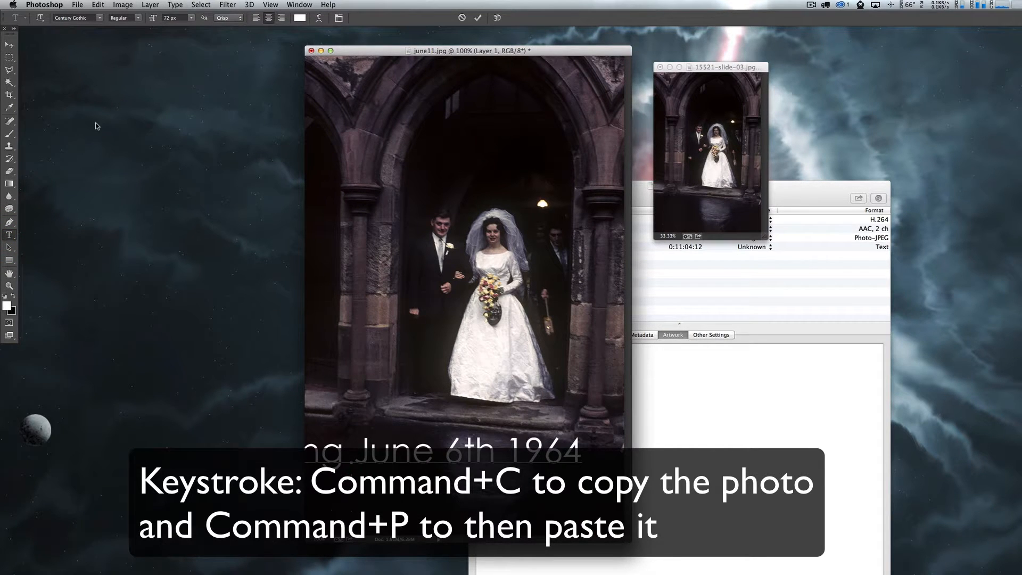
pyautogui.click(9, 45)
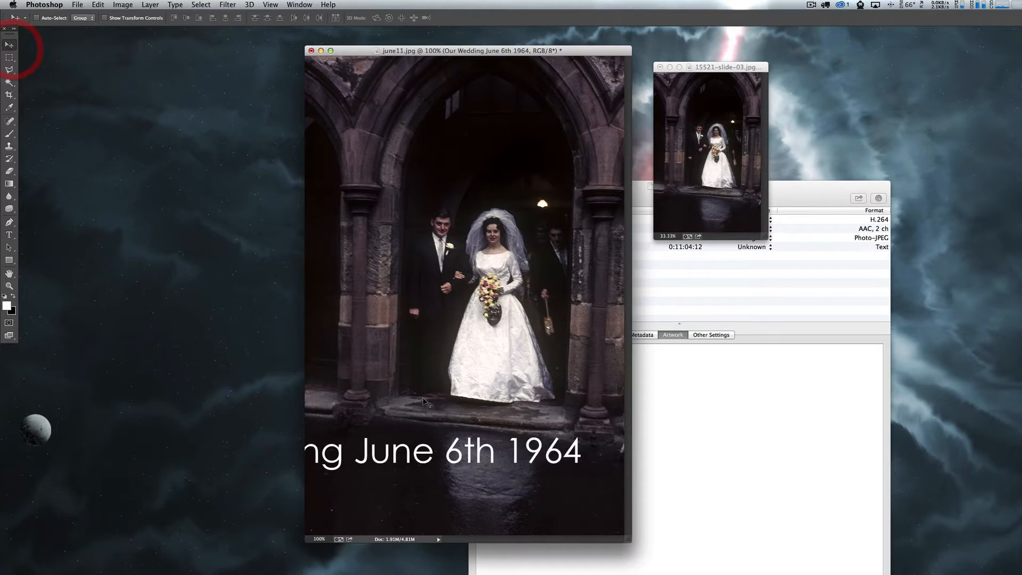
pyautogui.moveTo(394, 458); pyautogui.dragTo(532, 457)
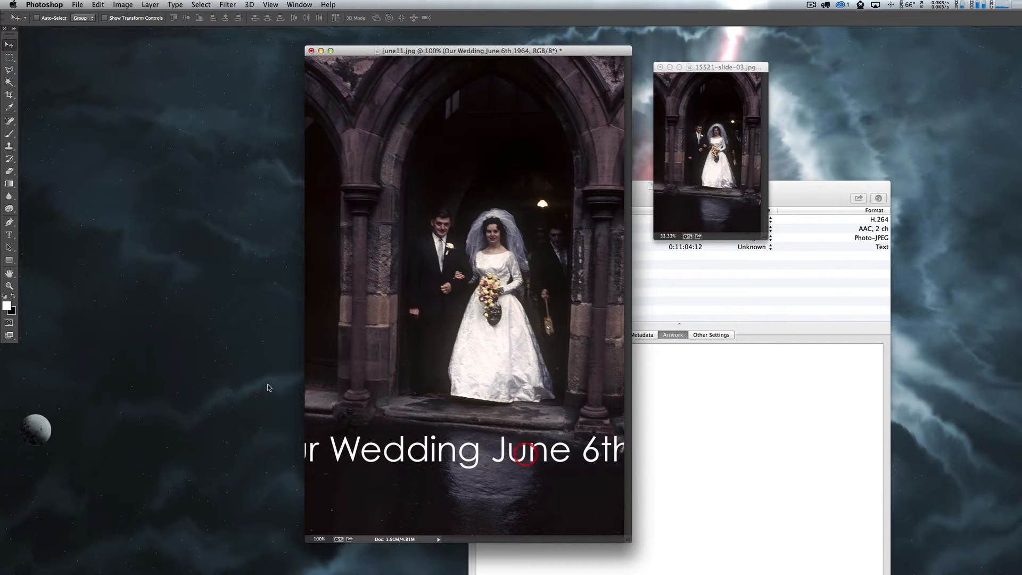
# Step: Break the cover title into two lines before "June" and centre it below the couple
pyautogui.click(10, 238)
pyautogui.click(494, 450)
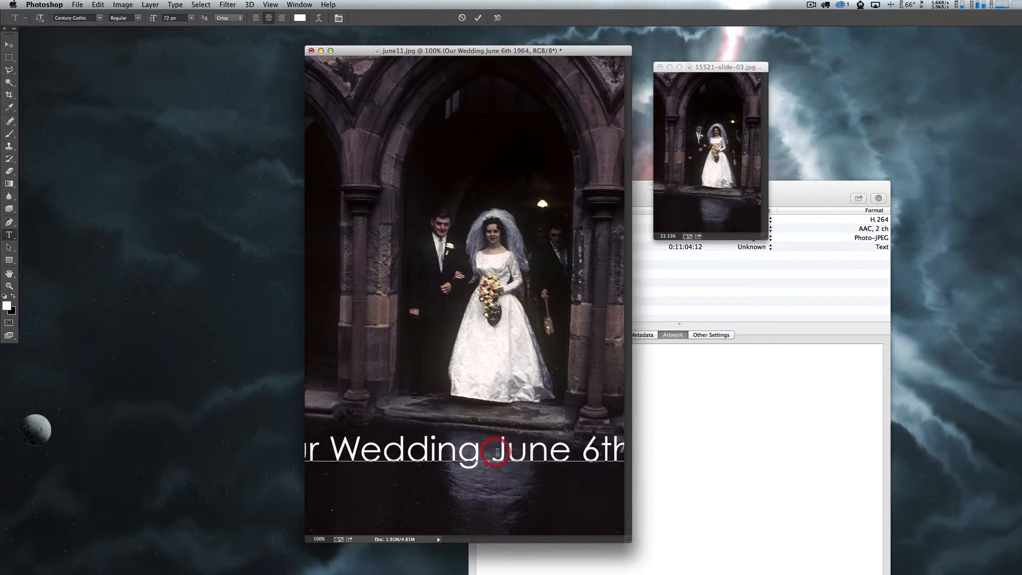
pyautogui.press('Return')
pyautogui.click(8, 44)
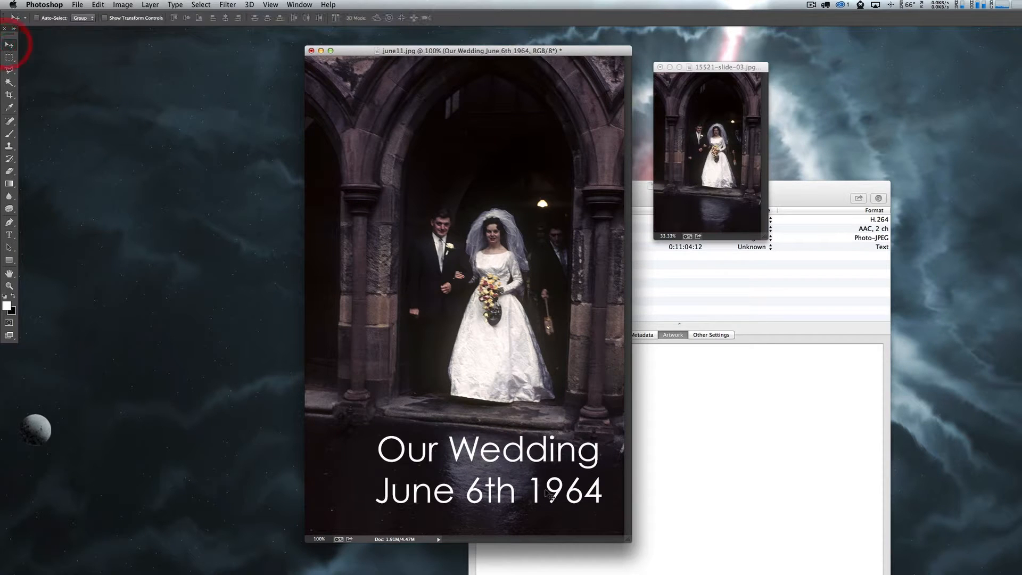
pyautogui.moveTo(533, 487); pyautogui.dragTo(516, 492)
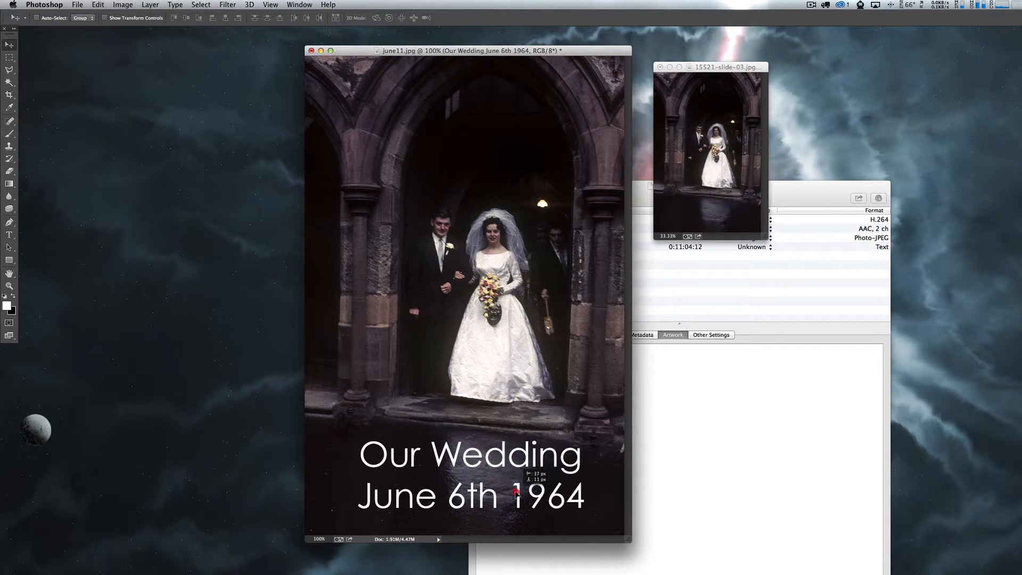
# Step: Save the cover to the Desktop as a JPEG named "wedding" with maximum quality 12
pyautogui.click(78, 4)
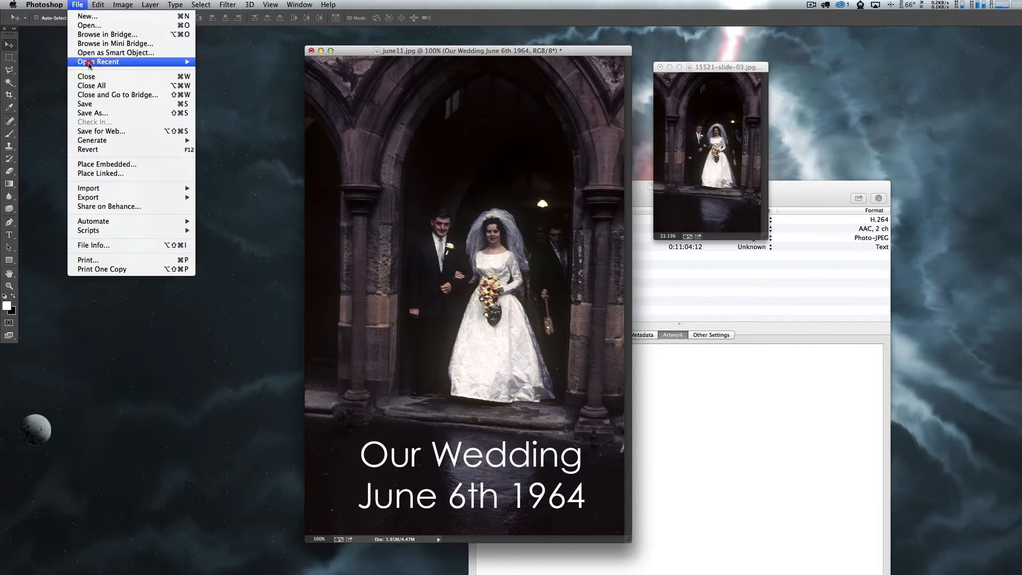
pyautogui.click(96, 115)
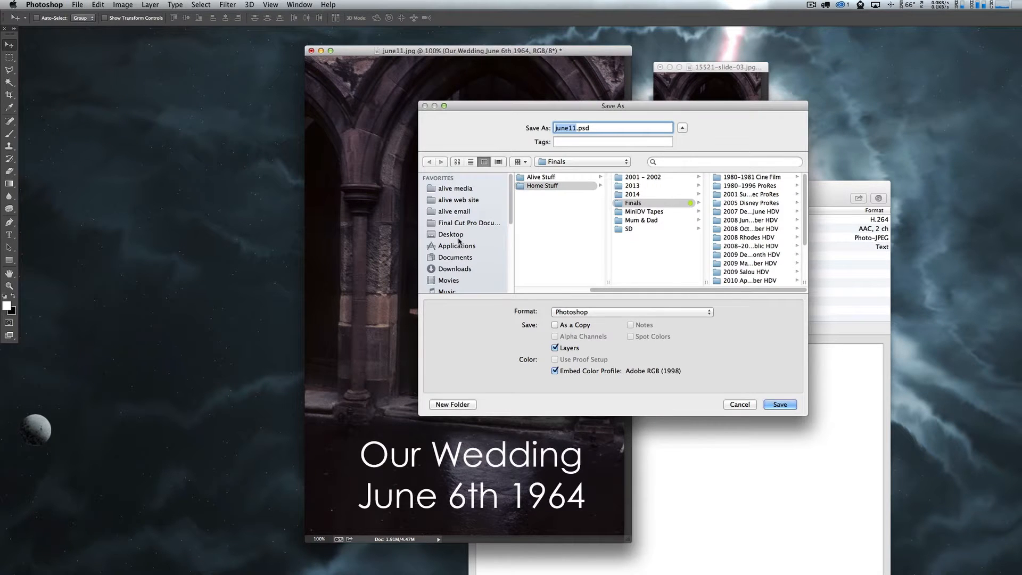
pyautogui.click(456, 236)
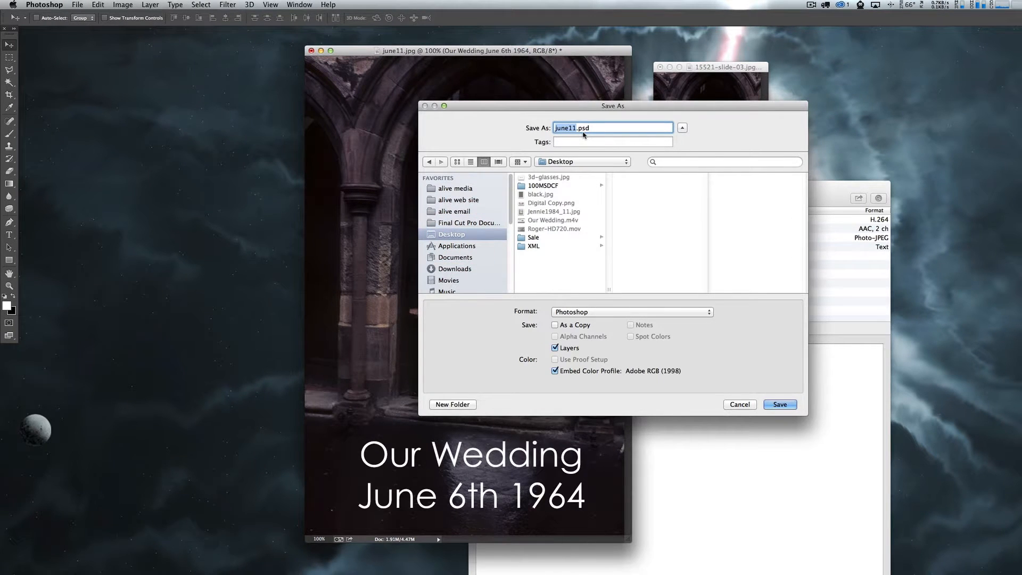
pyautogui.write('wedding')
pyautogui.click(582, 312)
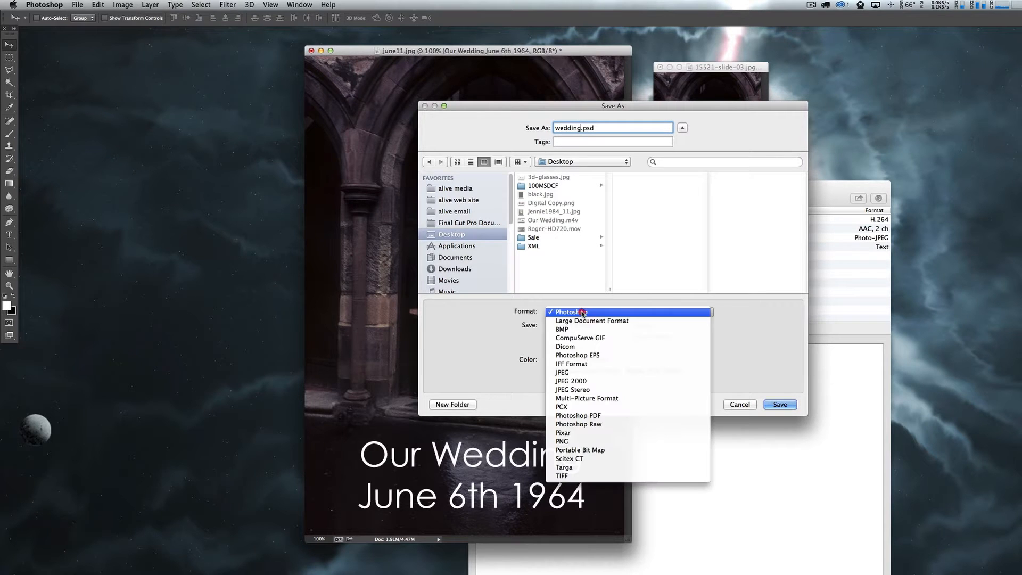
pyautogui.click(582, 372)
pyautogui.click(780, 405)
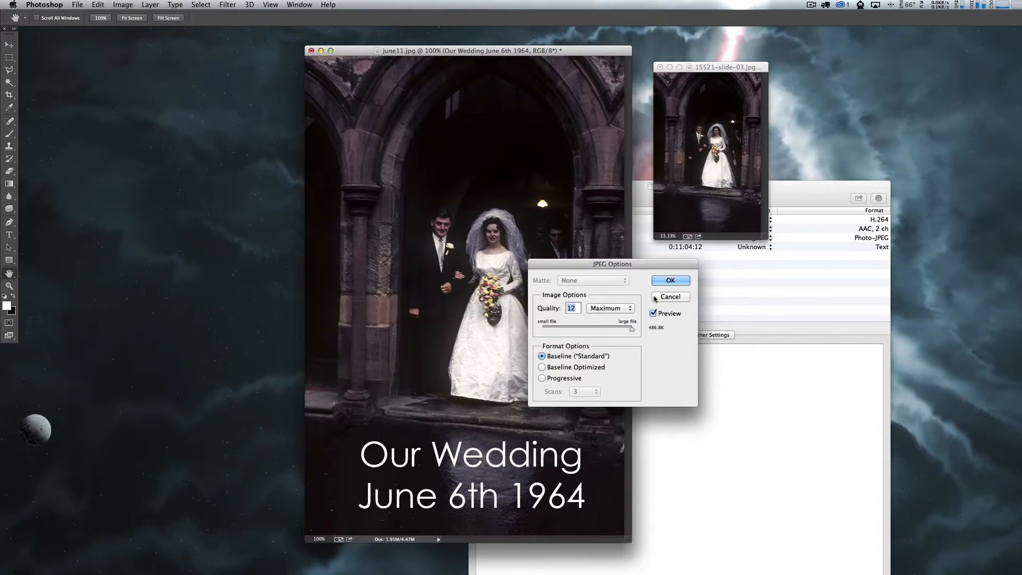
pyautogui.click(671, 281)
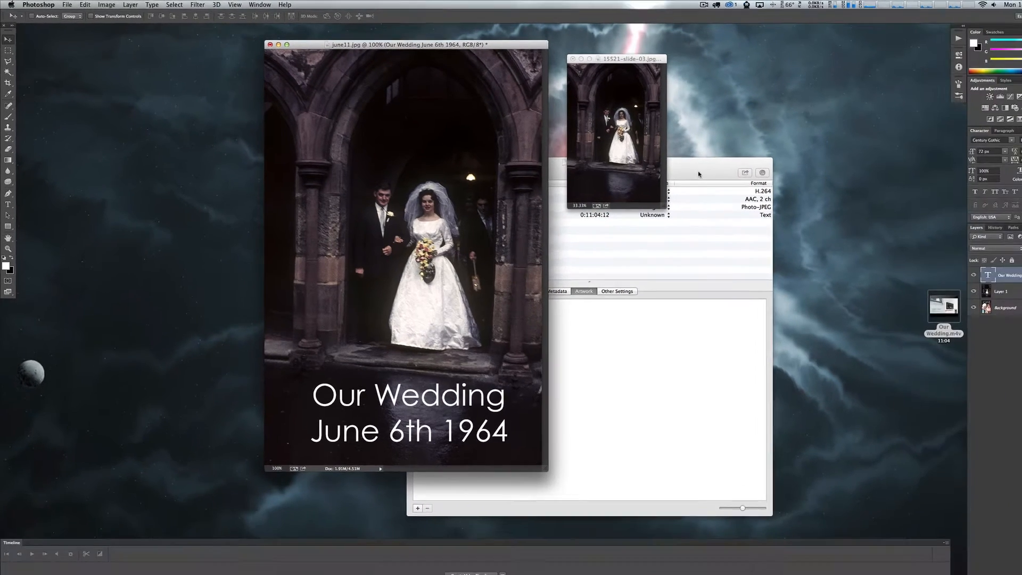
# Step: Switch to Subler, add wedding.jpg from the desktop as the movie's artwork, and show the metadata annotations again
pyautogui.click(805, 196)
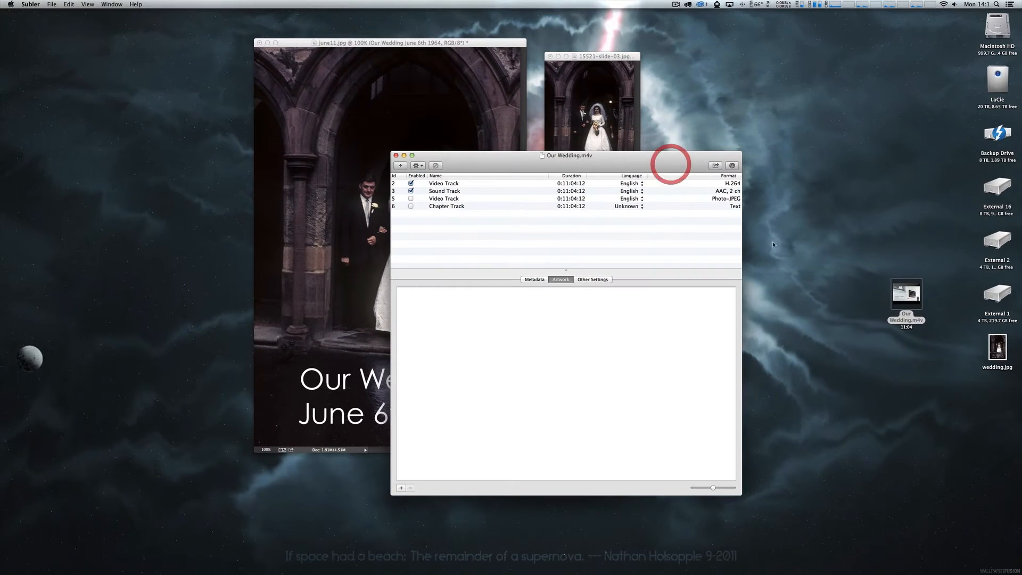
pyautogui.moveTo(997, 349); pyautogui.dragTo(543, 348)
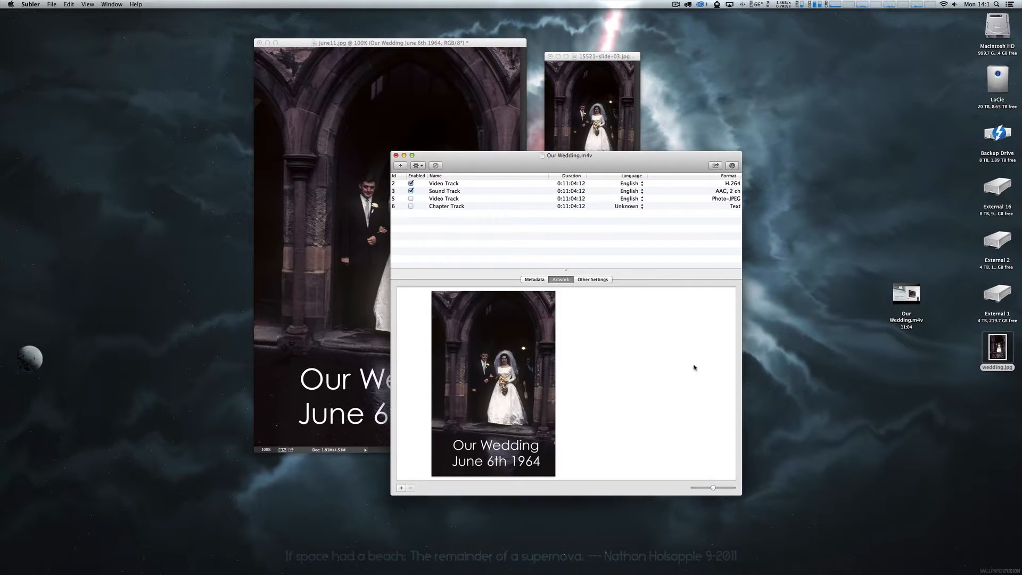
pyautogui.click(534, 280)
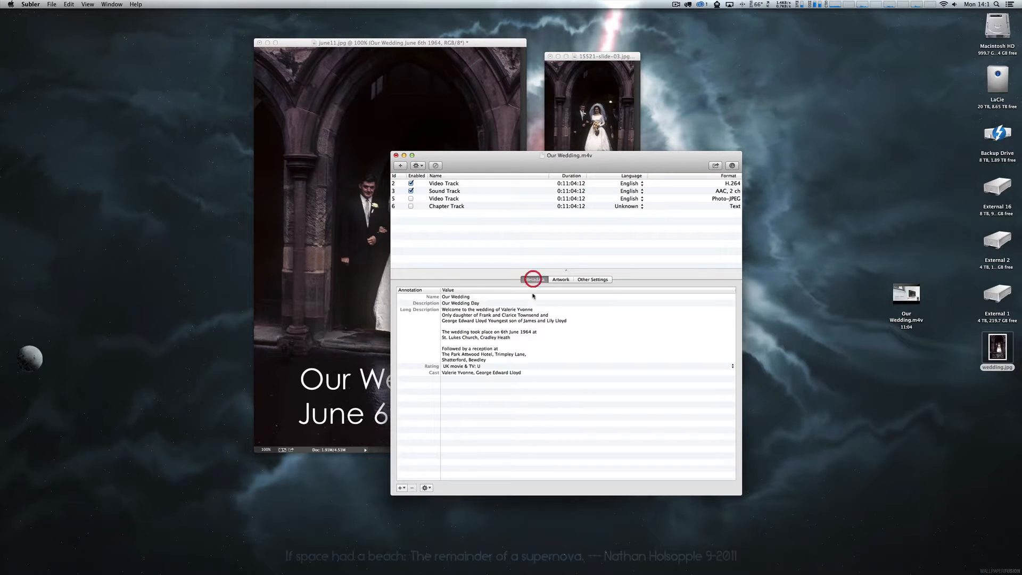
# Step: Save the tagged movie, switch to iTunes and add Our Wedding.m4v from the desktop to the movie library
pyautogui.click(53, 3)
pyautogui.click(68, 50)
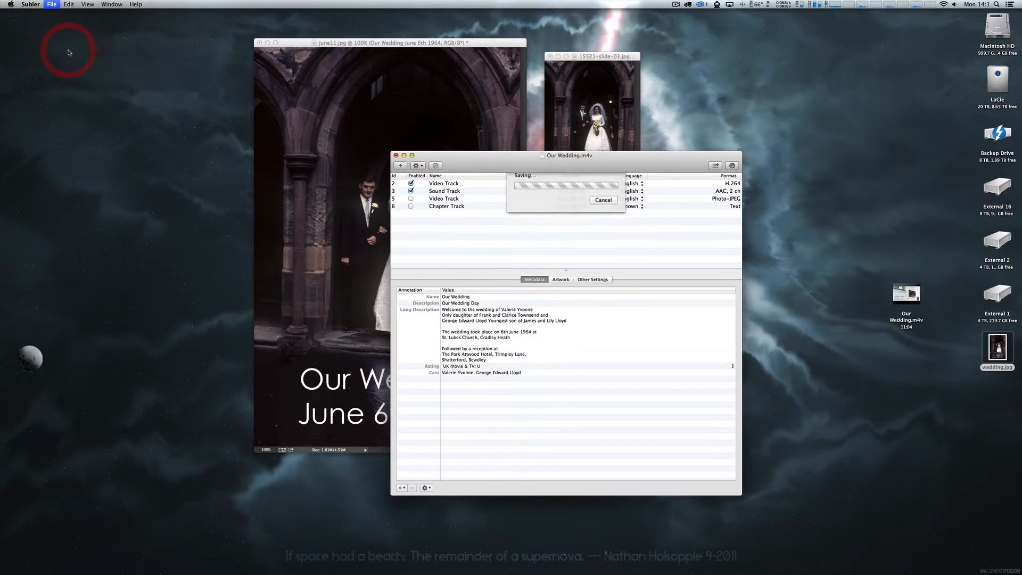
pyautogui.moveTo(527, 570)
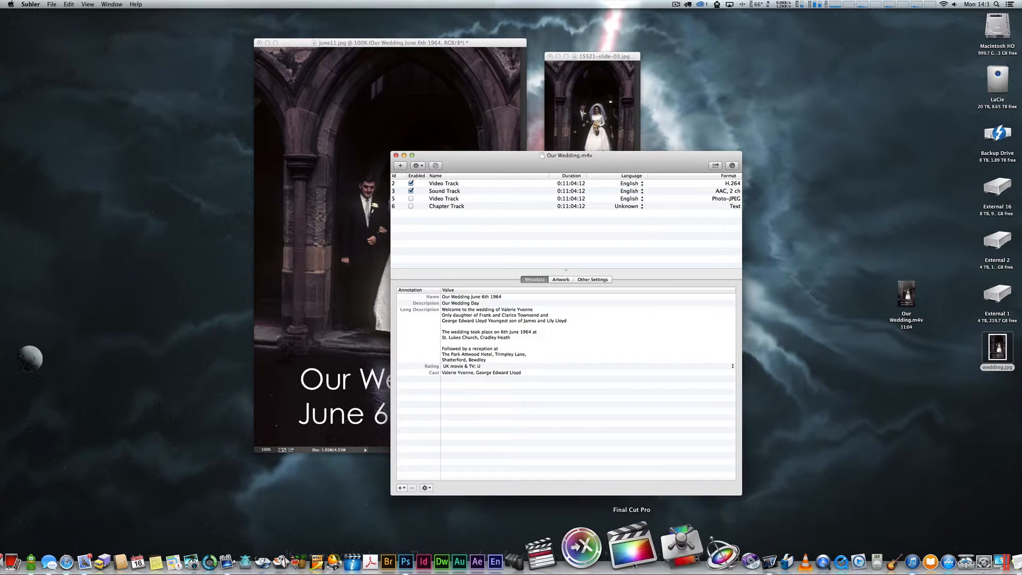
pyautogui.click(847, 547)
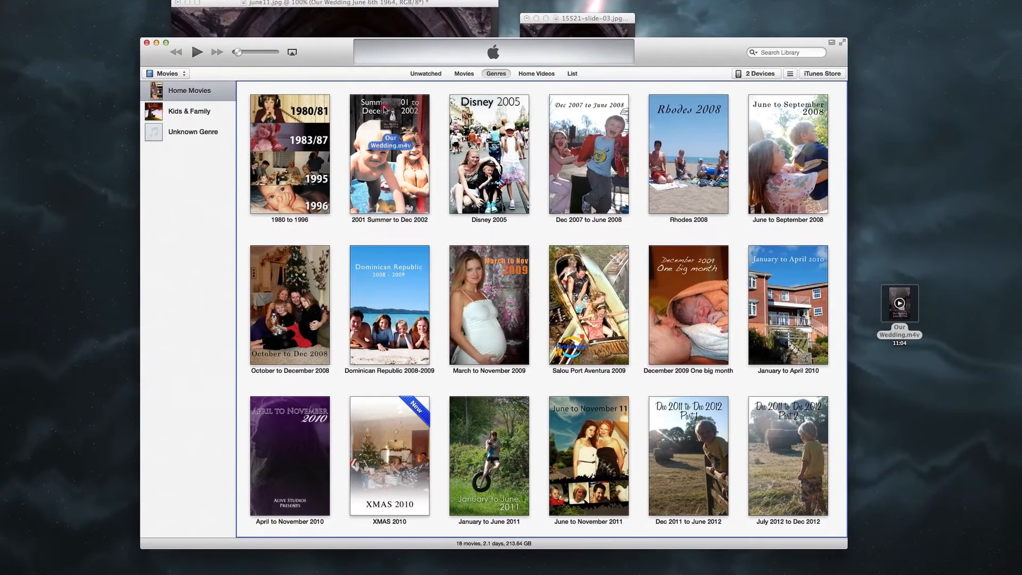
pyautogui.click(274, 120)
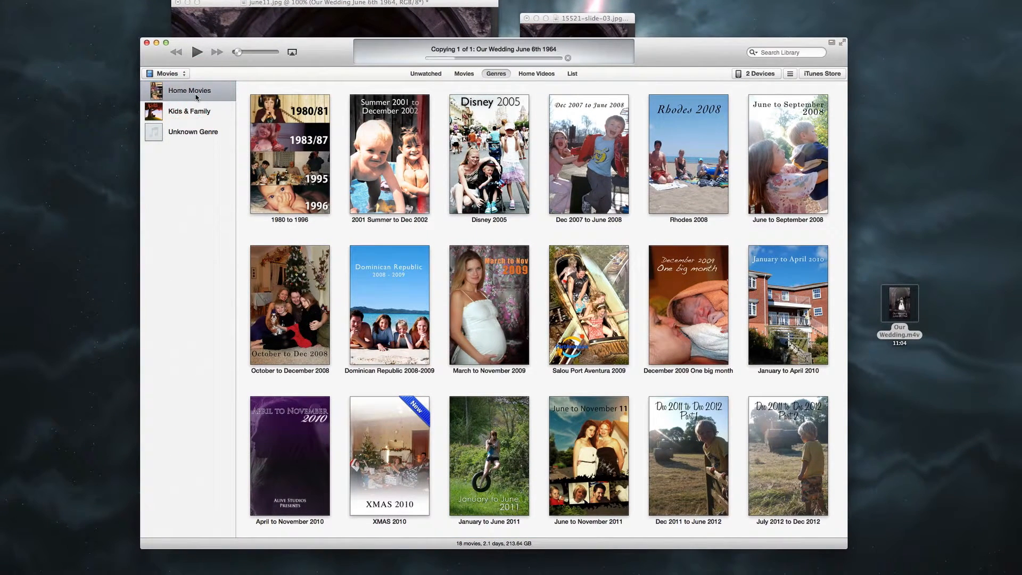
# Step: Look up Our Wedding June 6th 1964 under Unknown Genre and expand its full plot summary
pyautogui.click(196, 133)
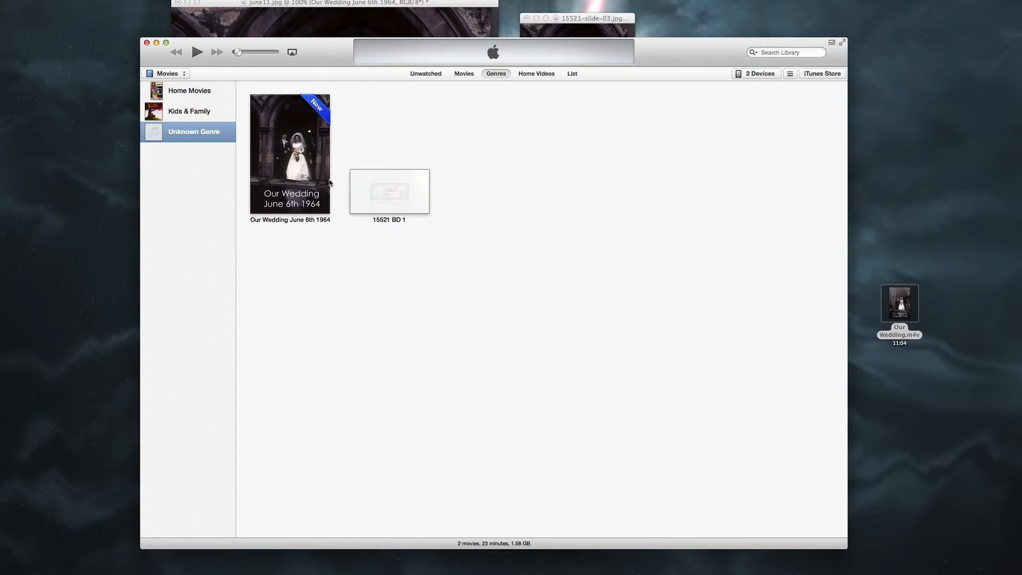
pyautogui.click(376, 184)
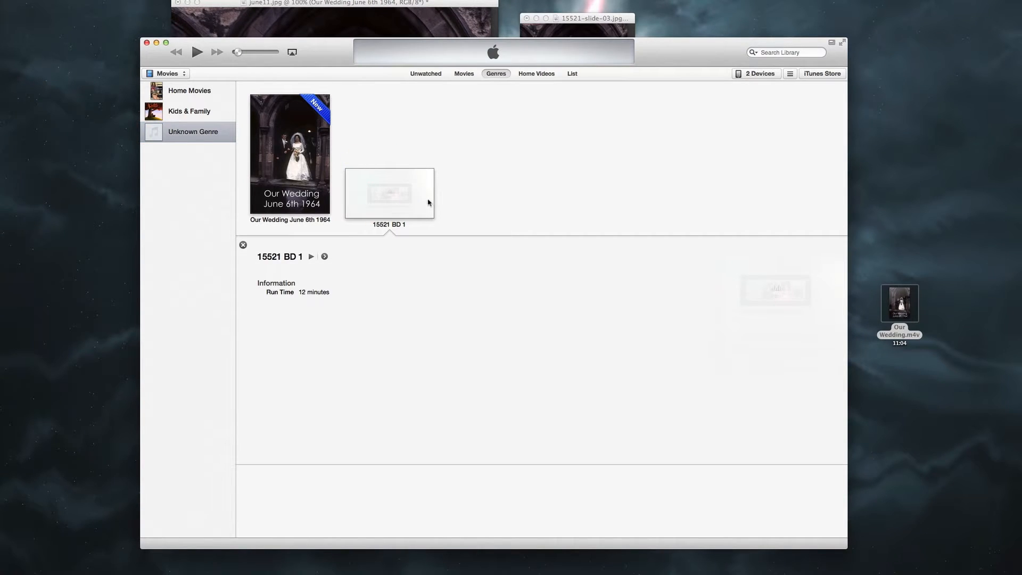
pyautogui.click(292, 164)
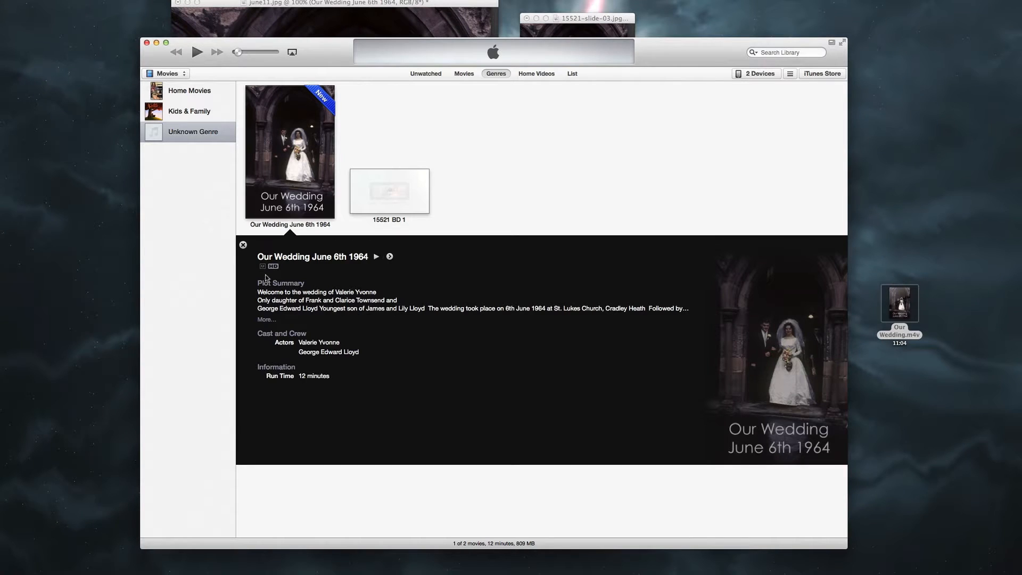
pyautogui.click(266, 320)
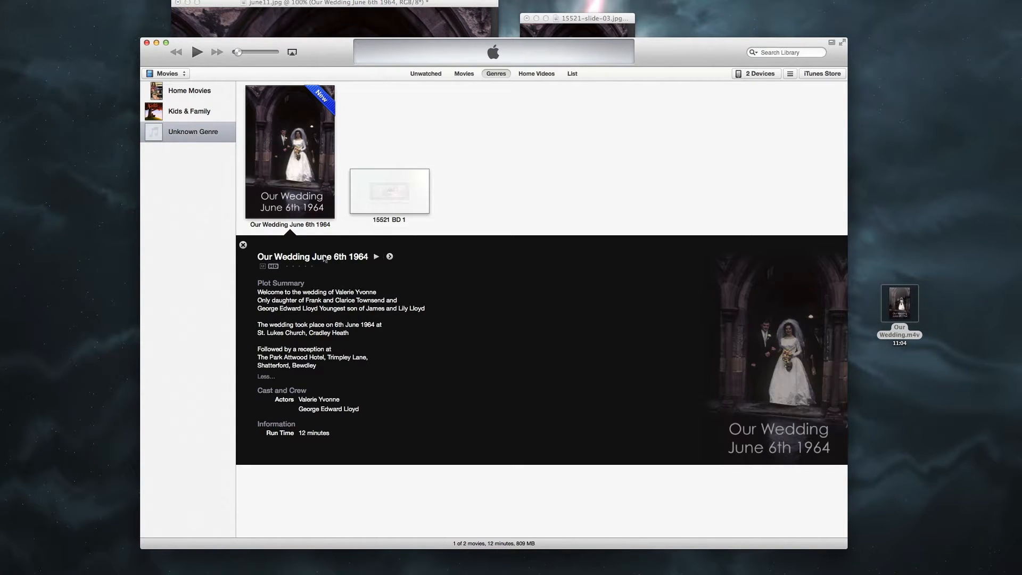
# Step: Play the wedding film, check the Telegrams and cards and 35mm slides chapters, and close the player and movie details
pyautogui.click(377, 257)
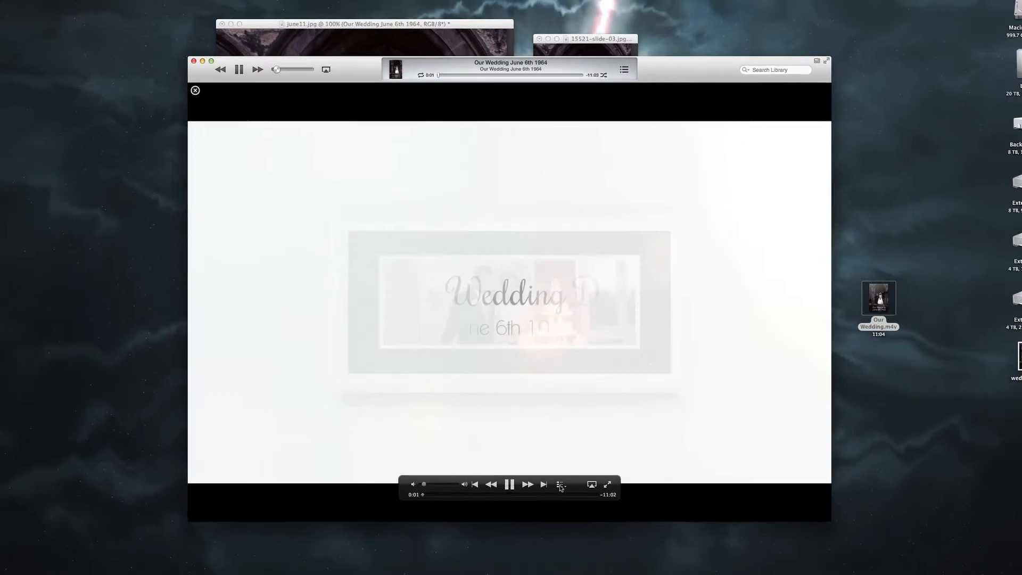
pyautogui.click(550, 509)
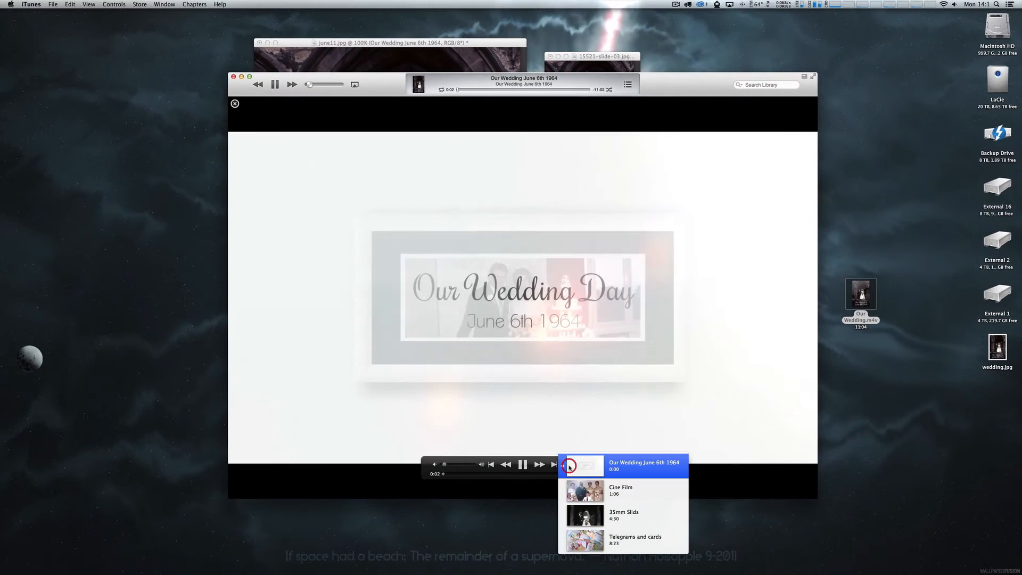
pyautogui.click(642, 537)
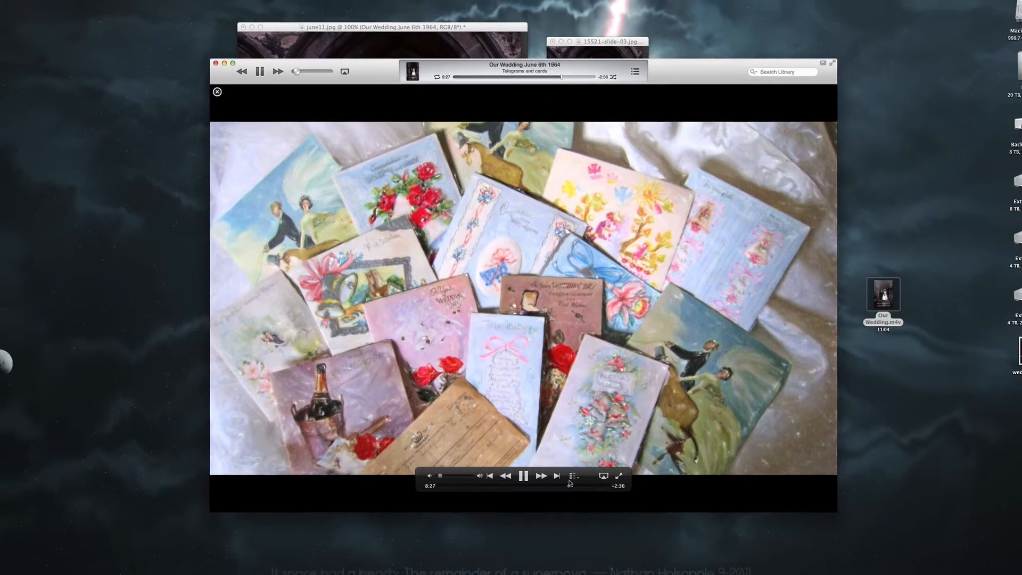
pyautogui.click(576, 482)
pyautogui.click(605, 456)
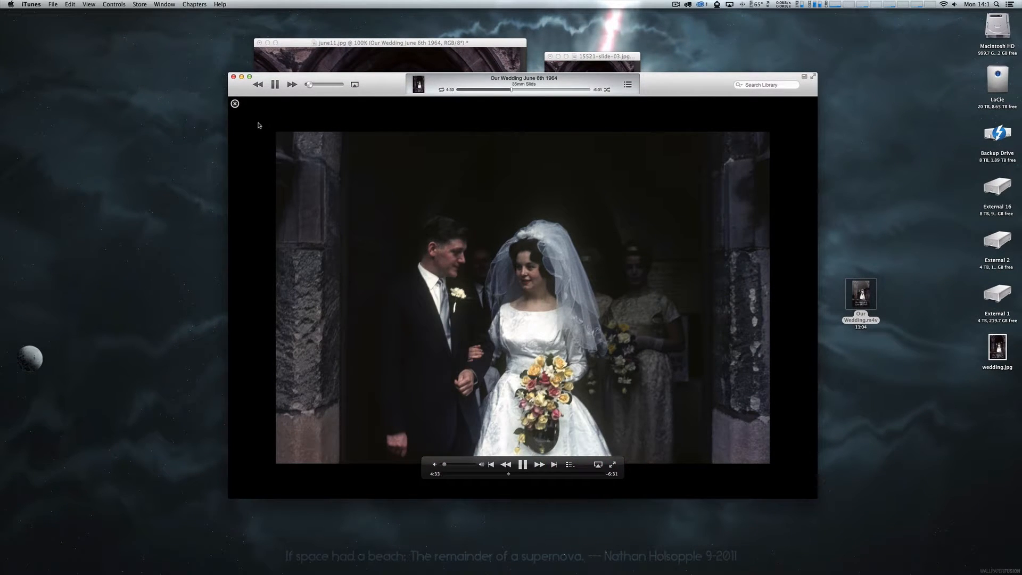
pyautogui.click(235, 104)
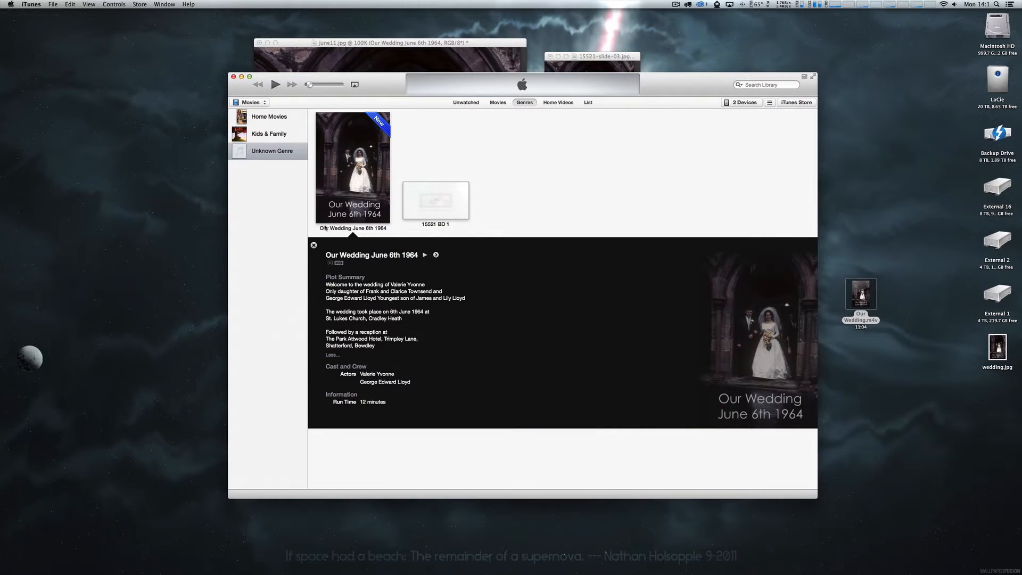
pyautogui.click(314, 246)
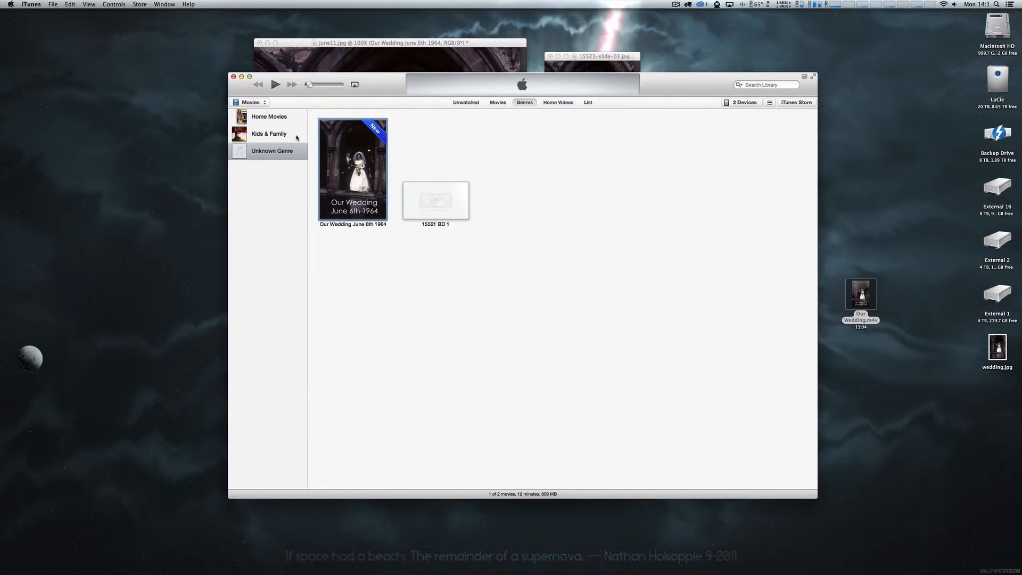
# Step: Compare how the library looks in the Home Movies genre and the Home Videos view, ending in the genre view
pyautogui.click(274, 118)
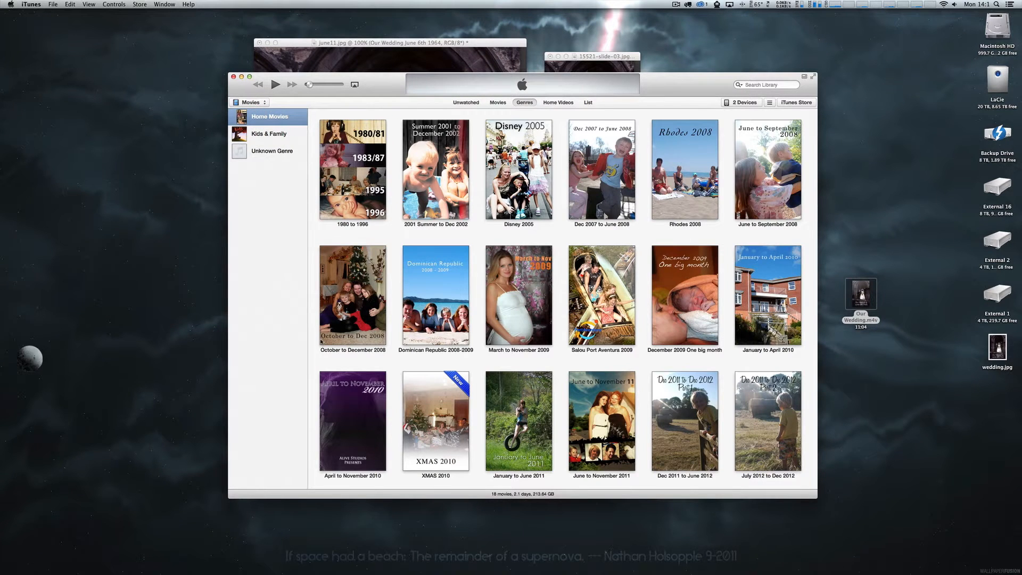
pyautogui.click(557, 103)
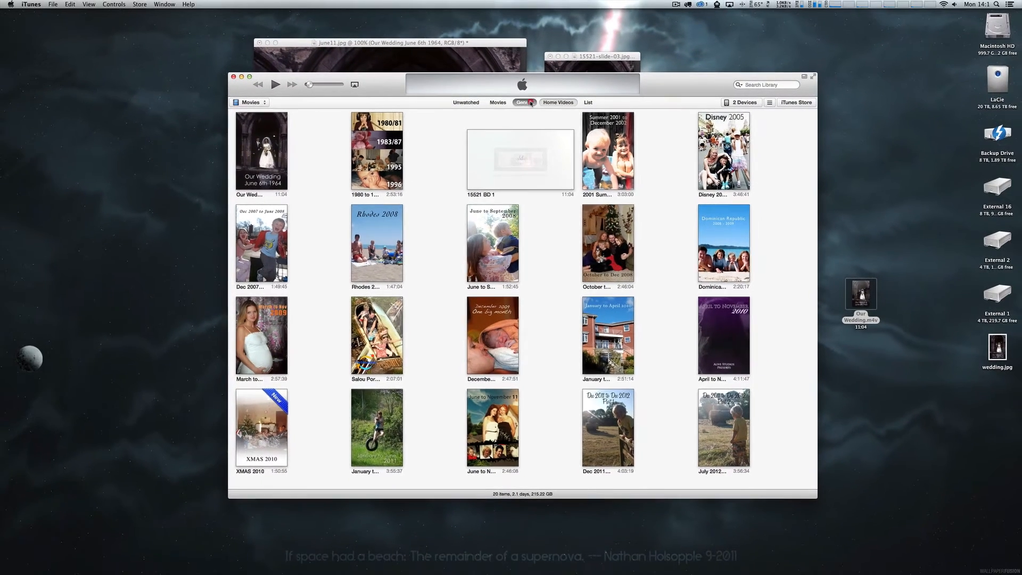
pyautogui.click(526, 84)
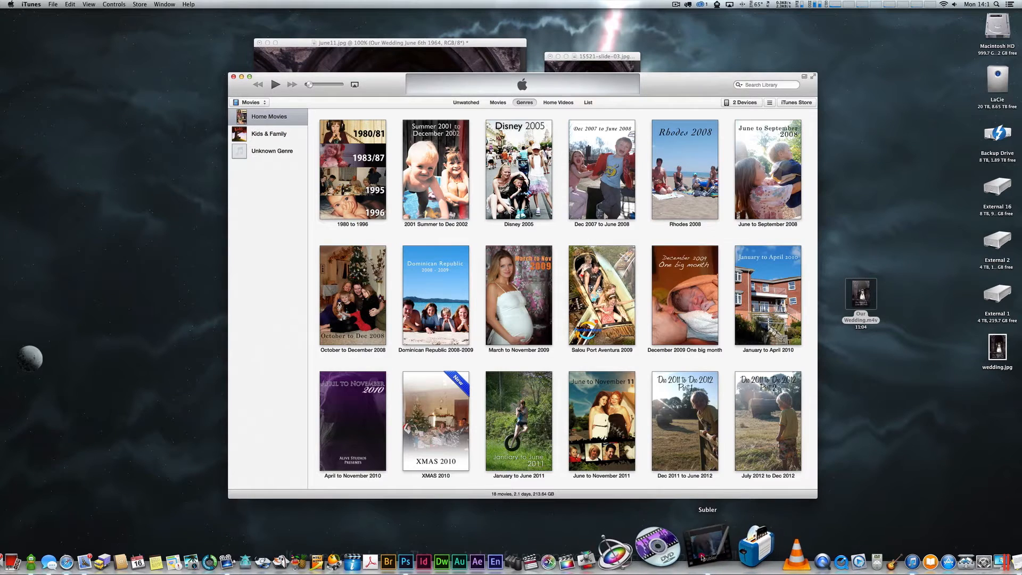
# Step: Switch to Subler, add a Genre annotation with the value "Wedding Films" and save the movie
pyautogui.click(701, 557)
pyautogui.click(402, 488)
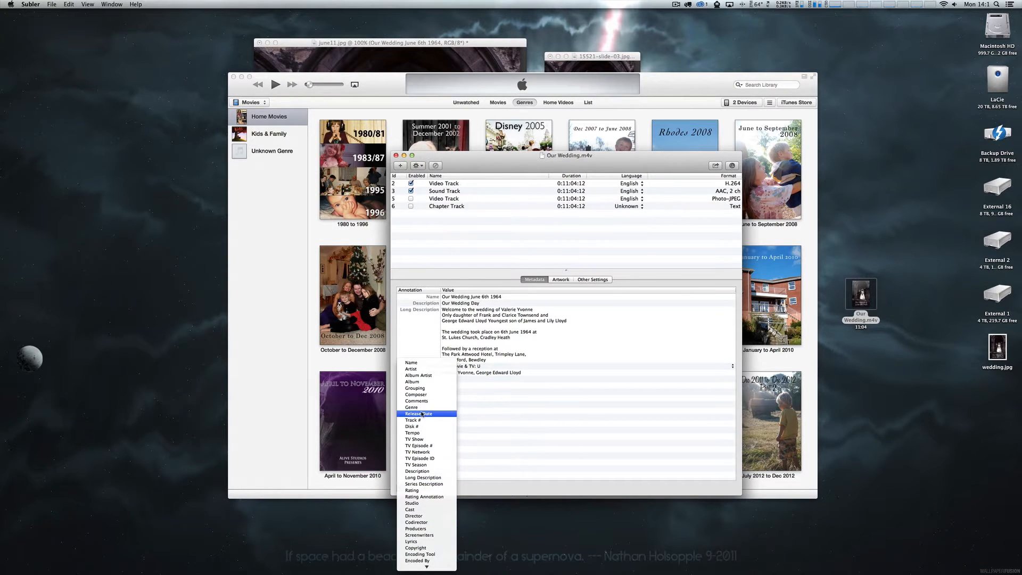
pyautogui.click(421, 408)
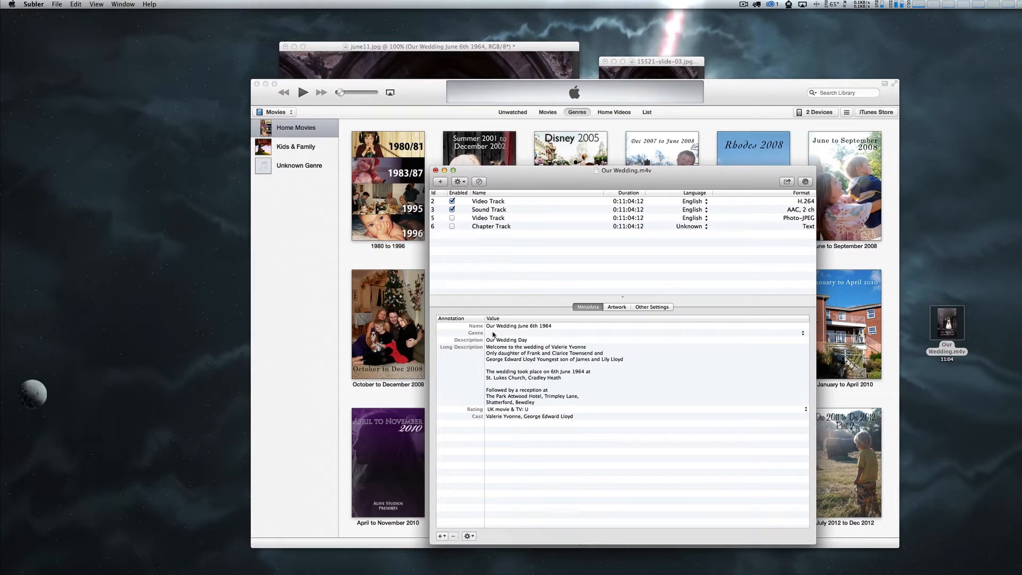
pyautogui.click(493, 335)
pyautogui.click(493, 333)
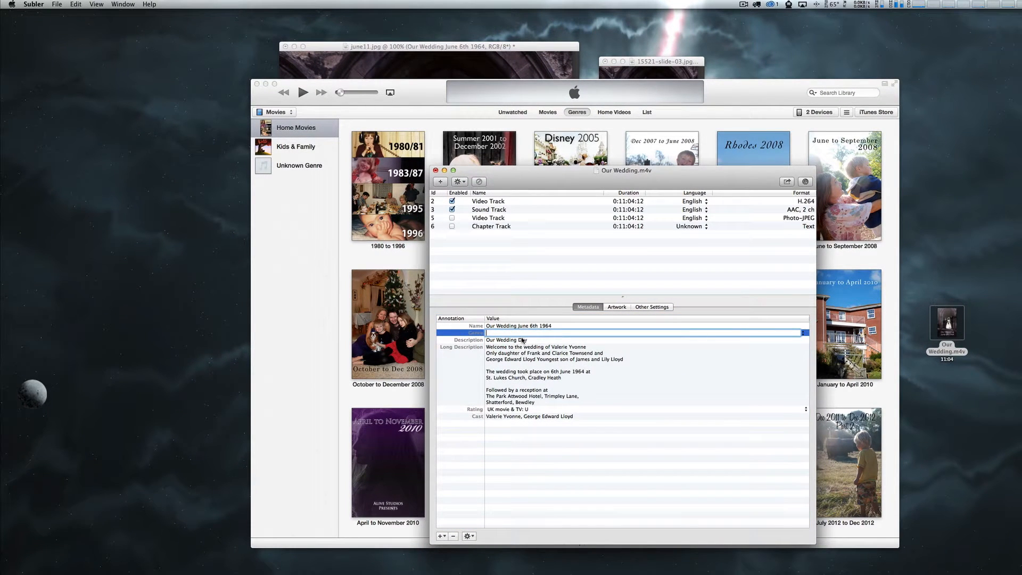
pyautogui.write('Wedding Films')
pyautogui.click(543, 472)
pyautogui.click(56, 4)
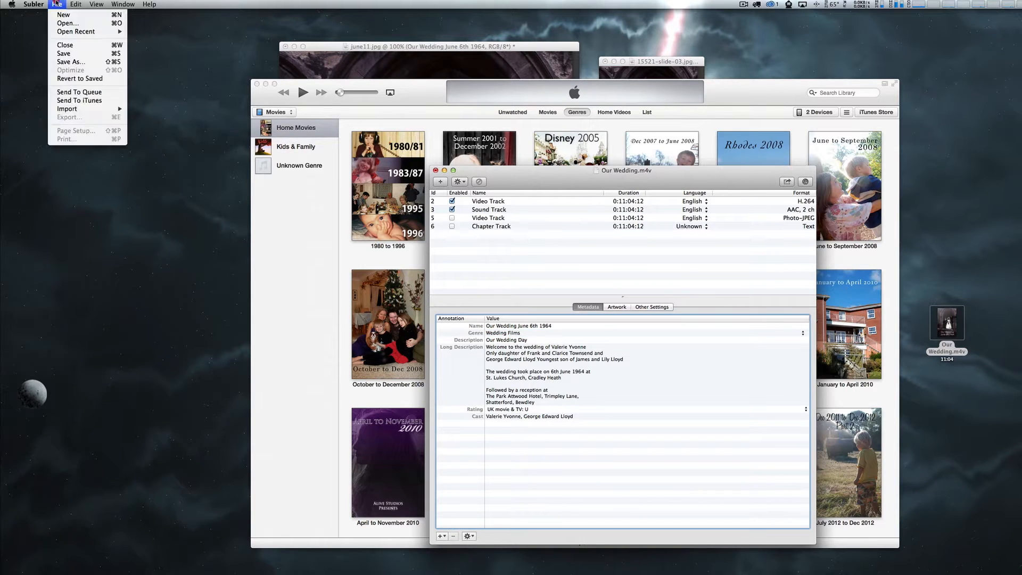
pyautogui.click(65, 53)
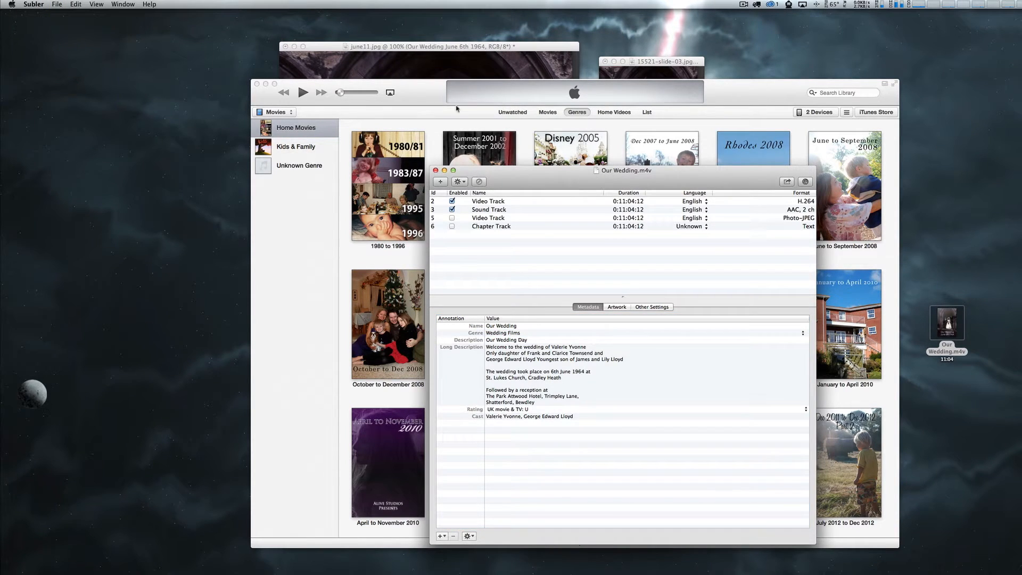
# Step: Switch to iTunes and delete Our Wedding June 6th 1964 in Unknown Genre from the library
pyautogui.click(425, 95)
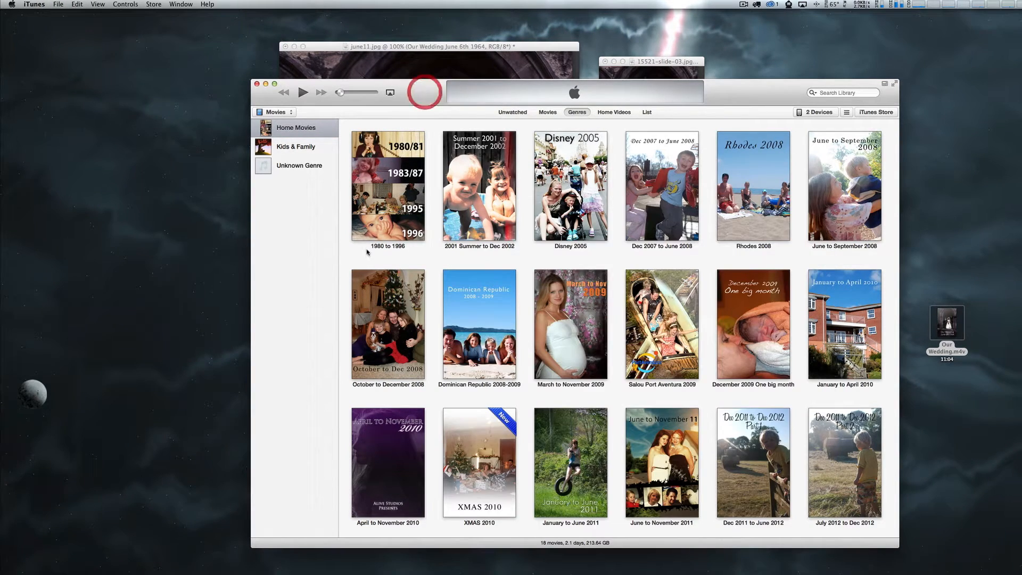
pyautogui.click(294, 166)
pyautogui.click(375, 191)
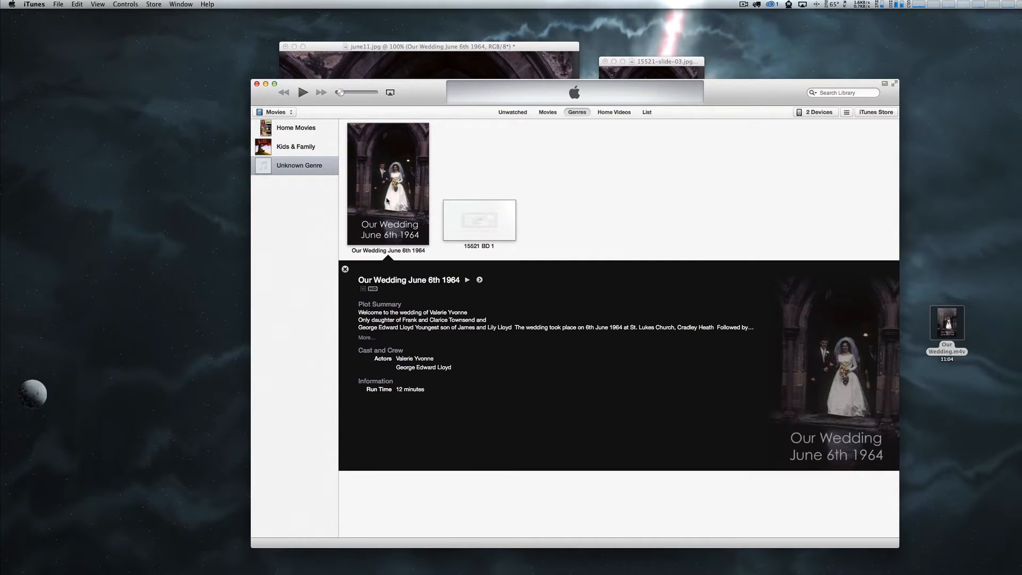
pyautogui.press('Delete')
pyautogui.click(647, 222)
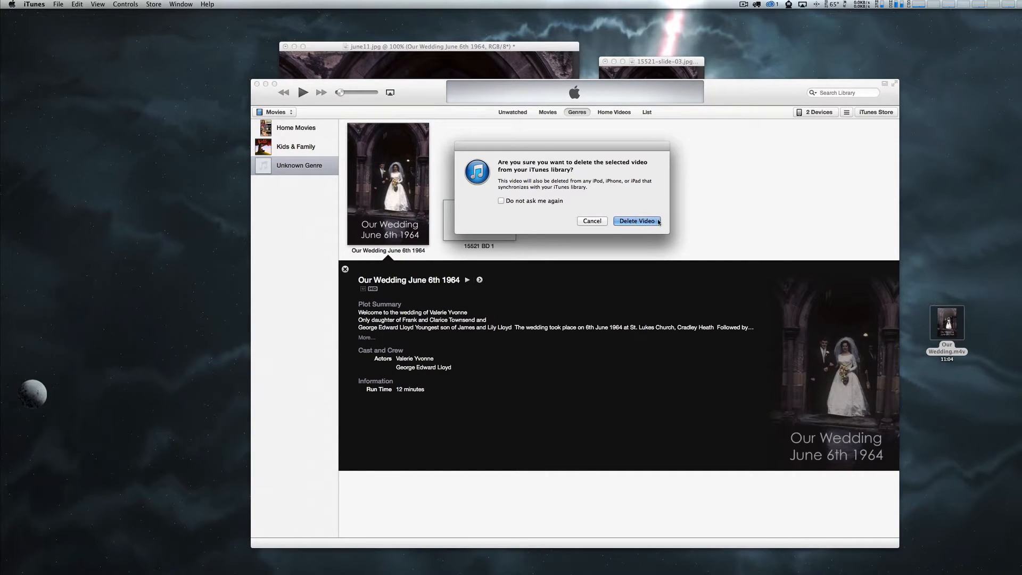
pyautogui.click(639, 209)
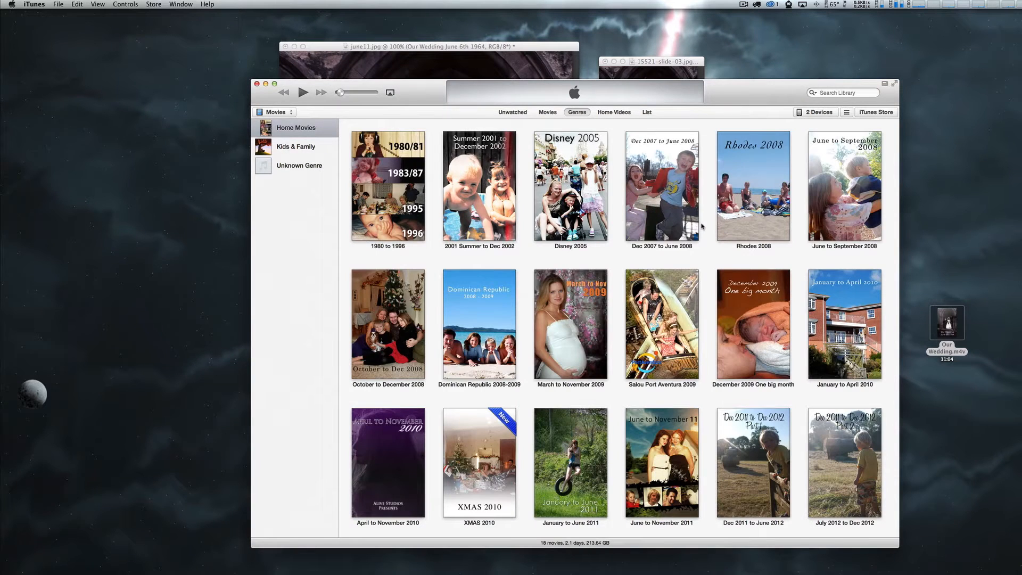
# Step: Add the updated Our Wedding.m4v from the desktop to iTunes and check the Wedding Films and Home Movies genres
pyautogui.moveTo(949, 316)
pyautogui.moveTo(950, 317); pyautogui.dragTo(301, 141)
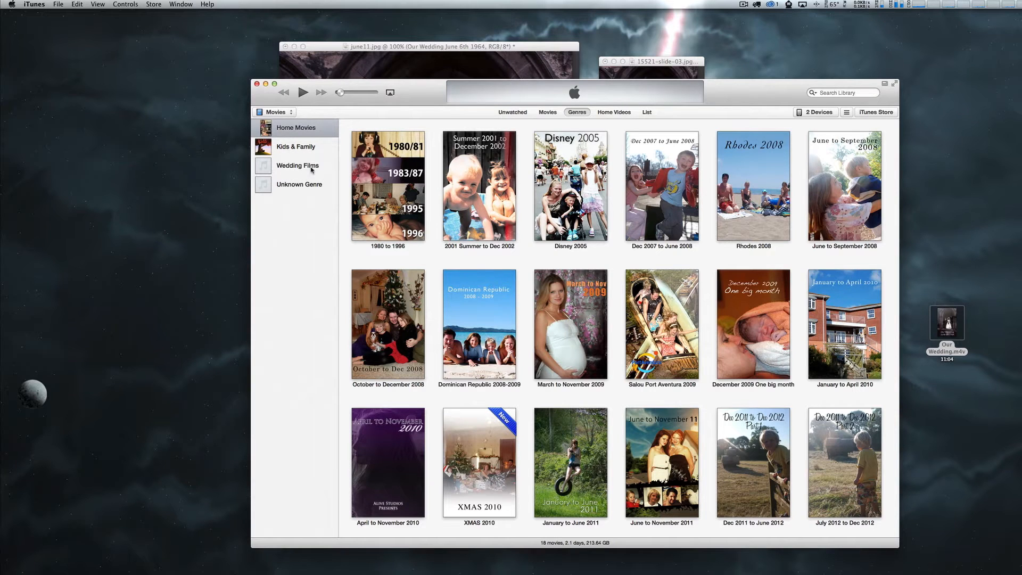
pyautogui.click(291, 169)
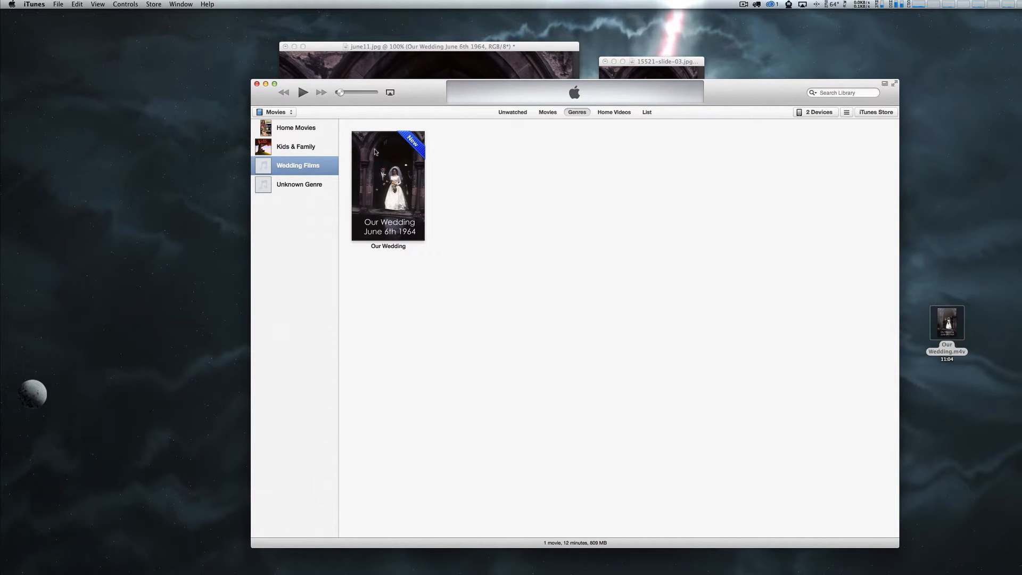
pyautogui.click(292, 129)
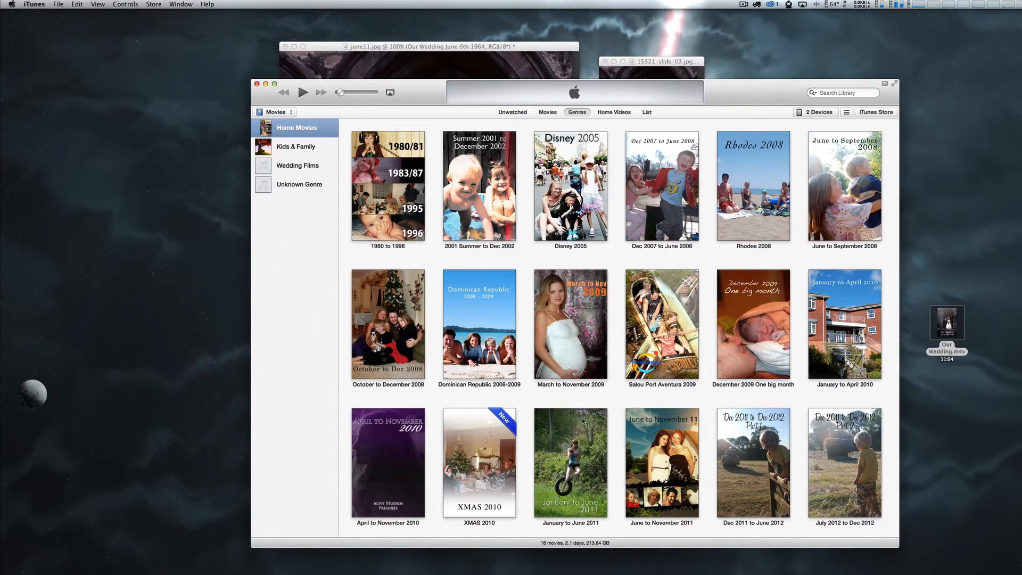
# Step: Clear the desktop by hiding iTunes and Subler and quitting Photoshop, and move Our Wedding.m4v near the desktop's centre
pyautogui.click(724, 98)
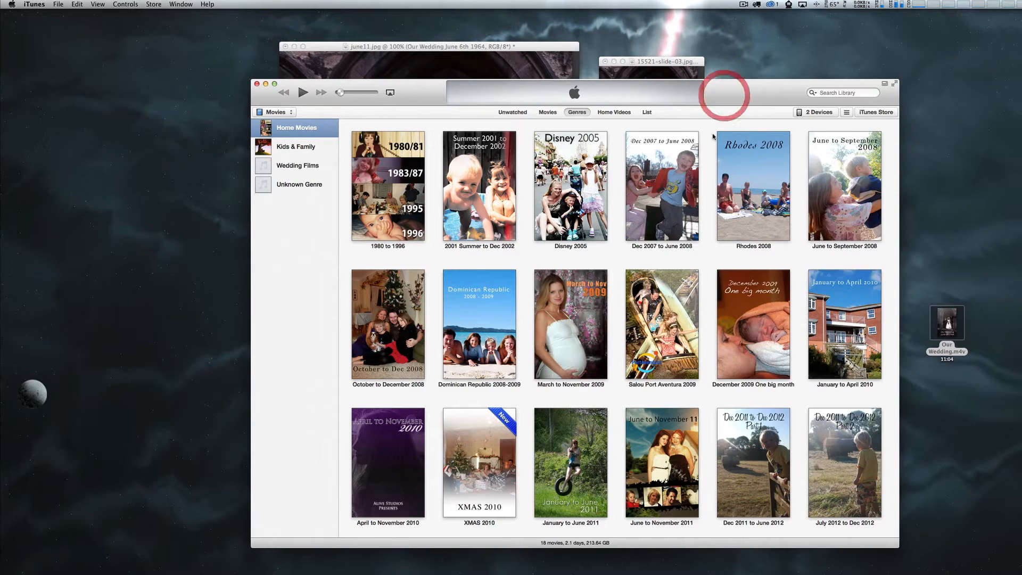
pyautogui.press('super+h')
pyautogui.click(528, 178)
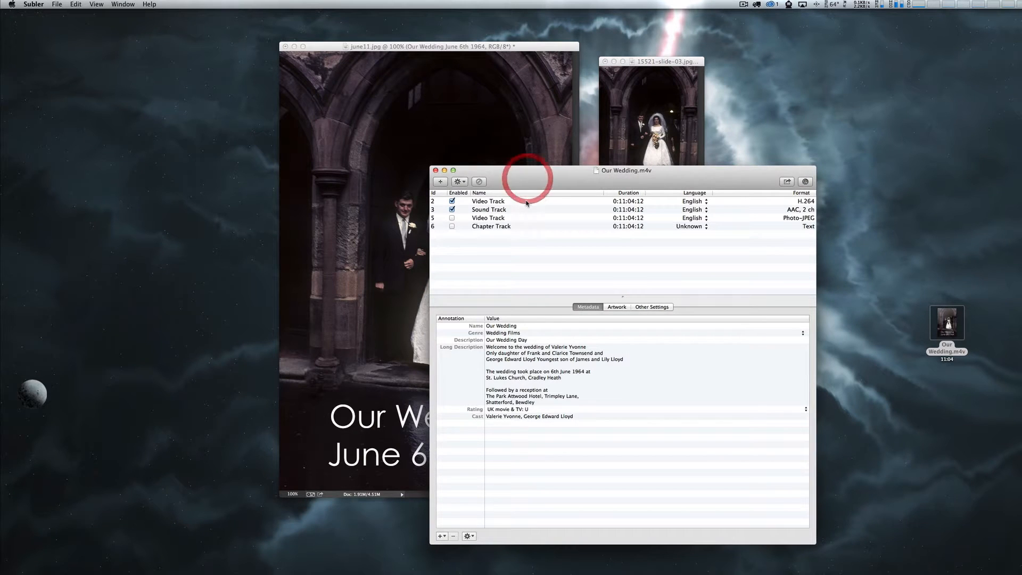
pyautogui.press('super+h')
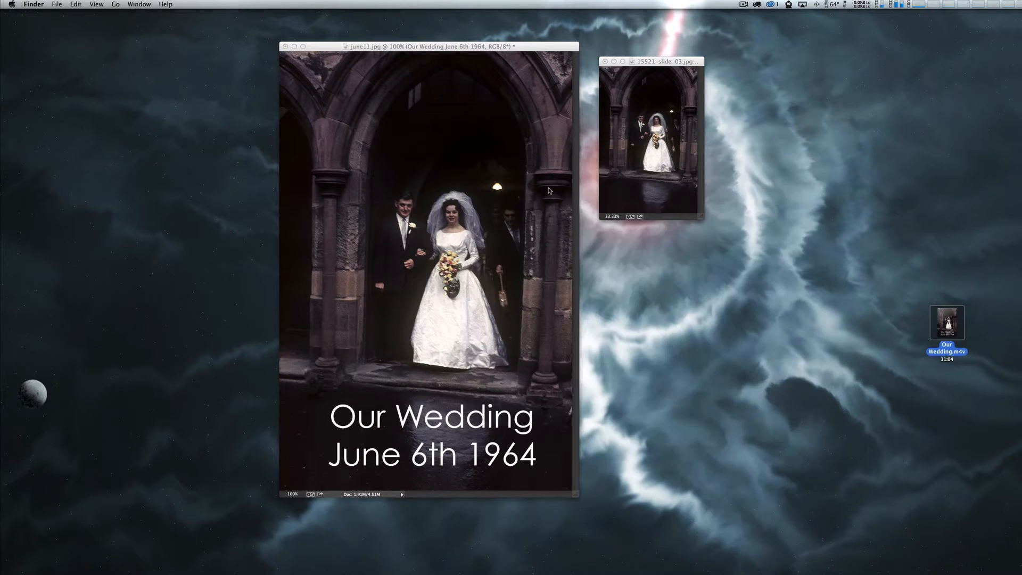
pyautogui.click(477, 87)
pyautogui.press('super+q')
pyautogui.click(522, 204)
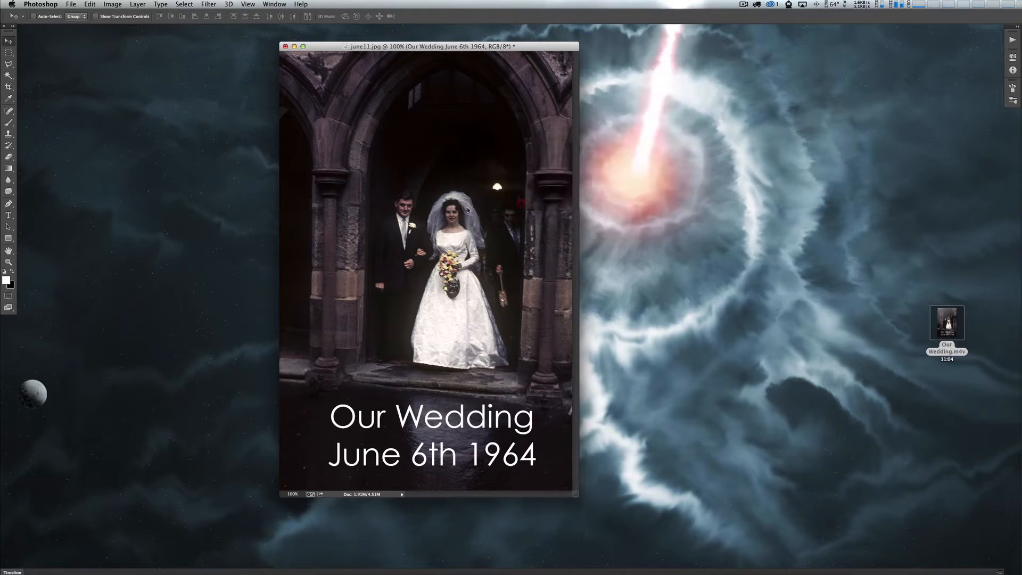
pyautogui.click(538, 202)
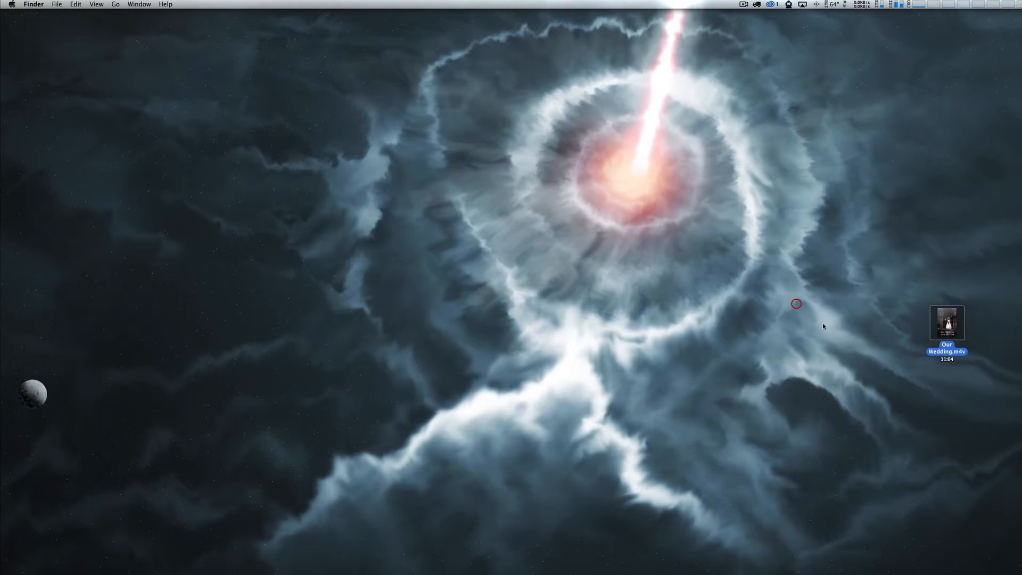
pyautogui.moveTo(944, 326); pyautogui.dragTo(593, 268)
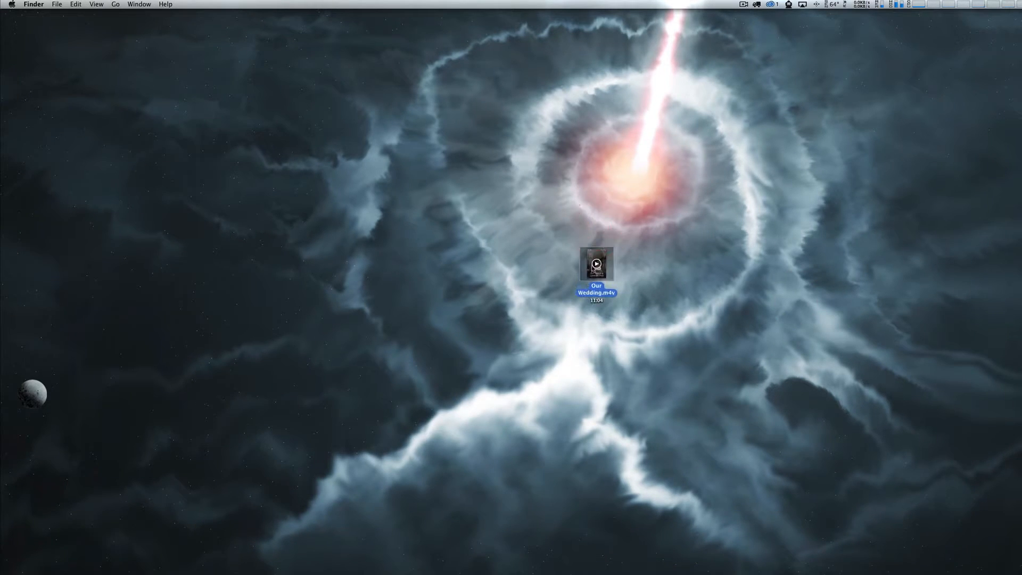
# Step: Duplicate Our Wedding.m4v on the desktop, place the copy beside the original and rename it My Mums Wedding
pyautogui.rightClick(592, 261)
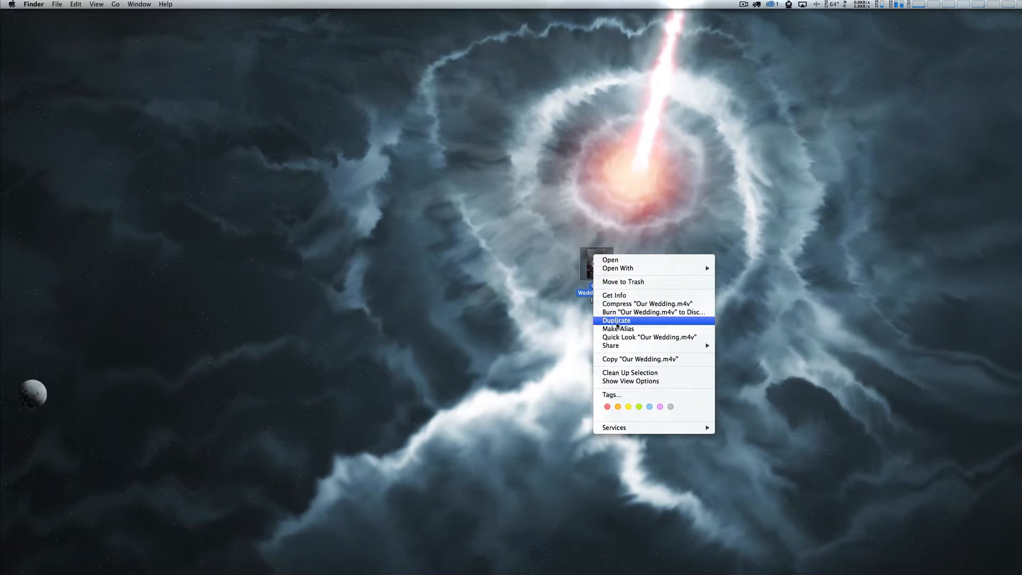
pyautogui.click(617, 321)
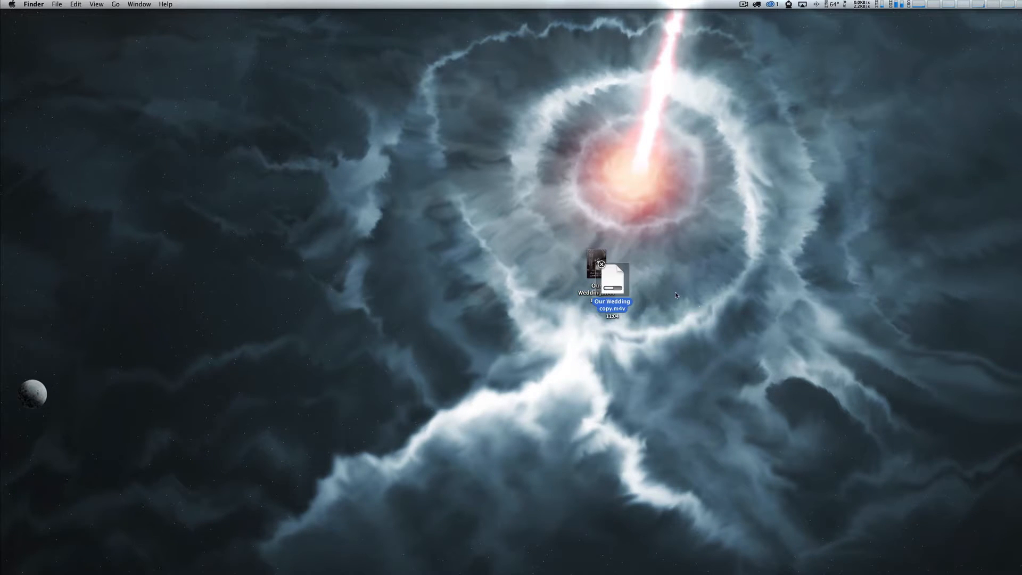
pyautogui.moveTo(620, 271); pyautogui.dragTo(719, 268)
pyautogui.press('Return')
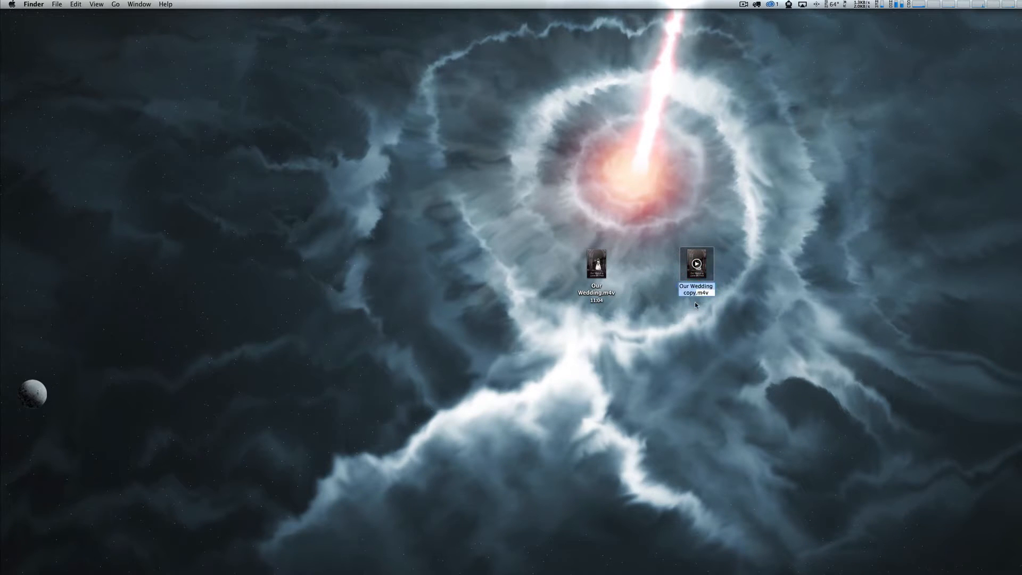
pyautogui.write('My Mums Wedding')
pyautogui.press('Return')
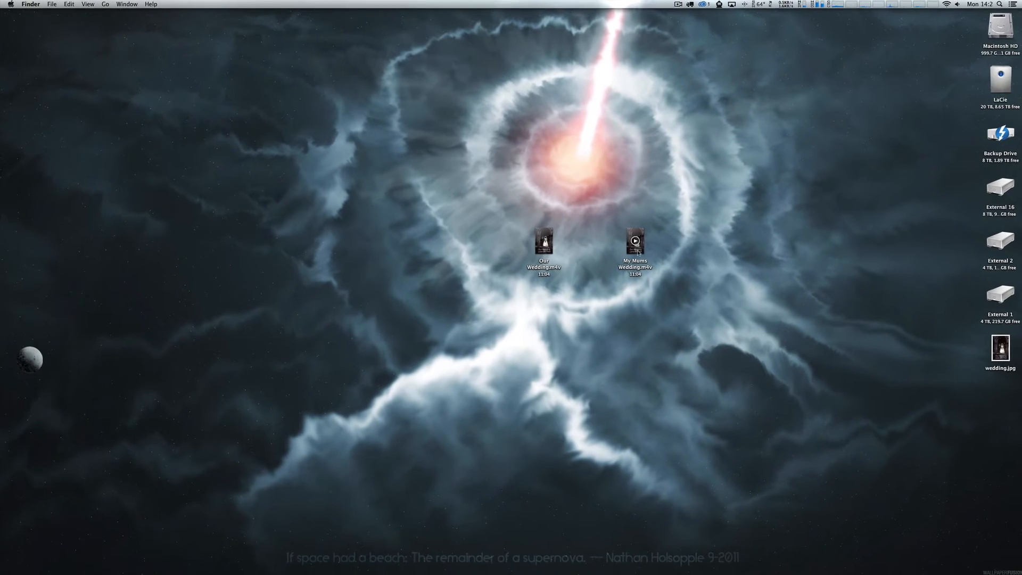
# Step: Open My Mums Wedding.m4v in Subler, then move its window near the screen's centre and enlarge it
pyautogui.moveTo(638, 253); pyautogui.dragTo(708, 553)
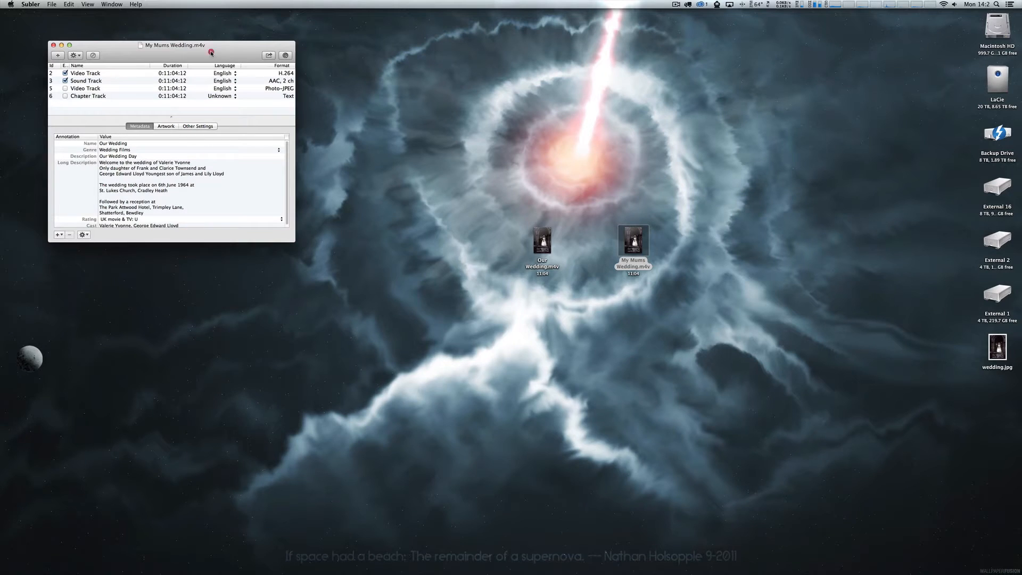
pyautogui.moveTo(211, 52); pyautogui.dragTo(589, 246)
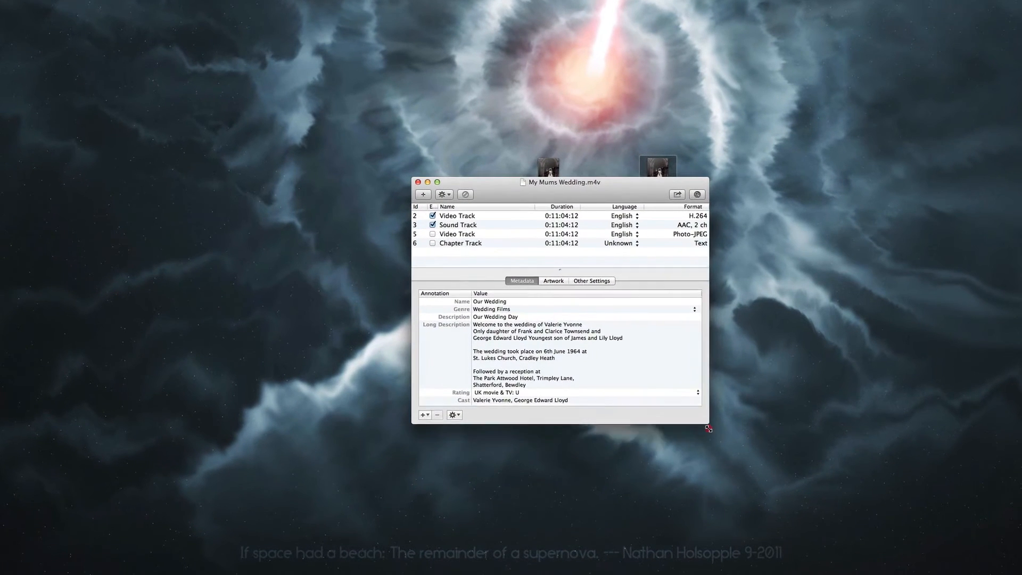
pyautogui.moveTo(709, 429); pyautogui.dragTo(733, 509)
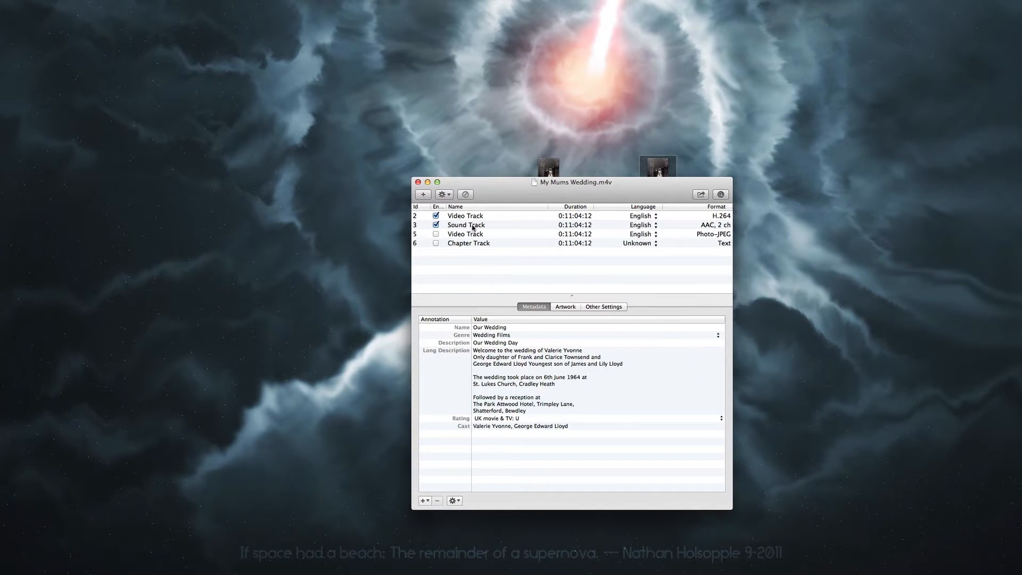
# Step: Retitle the first chapter of the Chapter Track as "My Mums Wedding June 6th 1964"
pyautogui.click(462, 243)
pyautogui.click(489, 328)
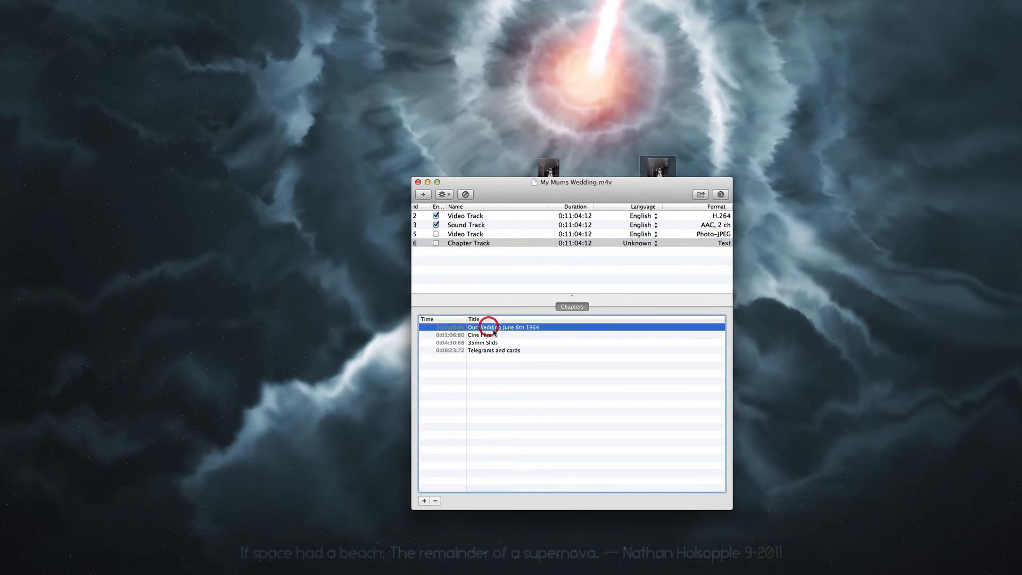
pyautogui.click(488, 328)
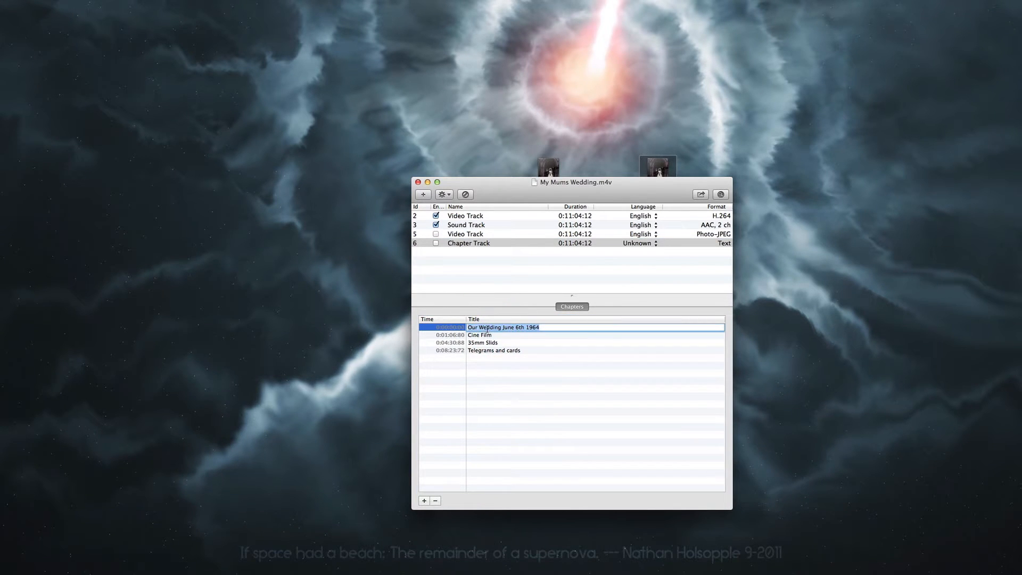
pyautogui.doubleClick(472, 327)
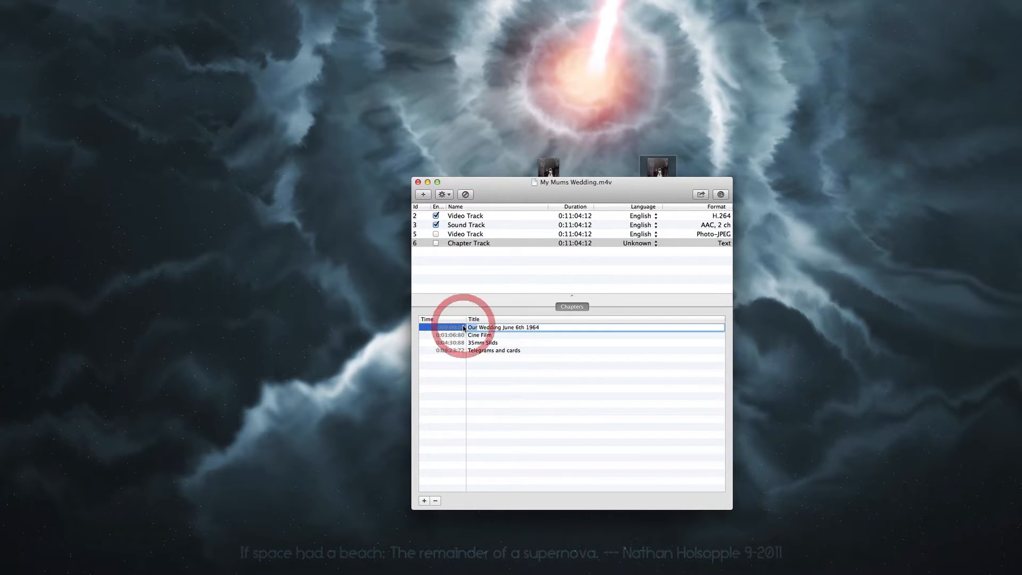
pyautogui.write('My Mu')
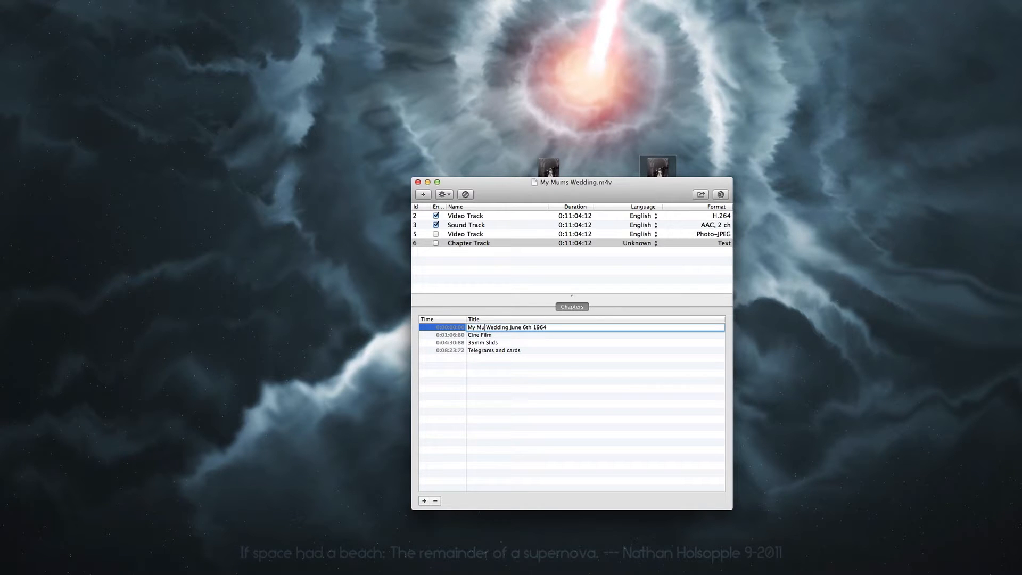
pyautogui.write('ms')
pyautogui.click(501, 383)
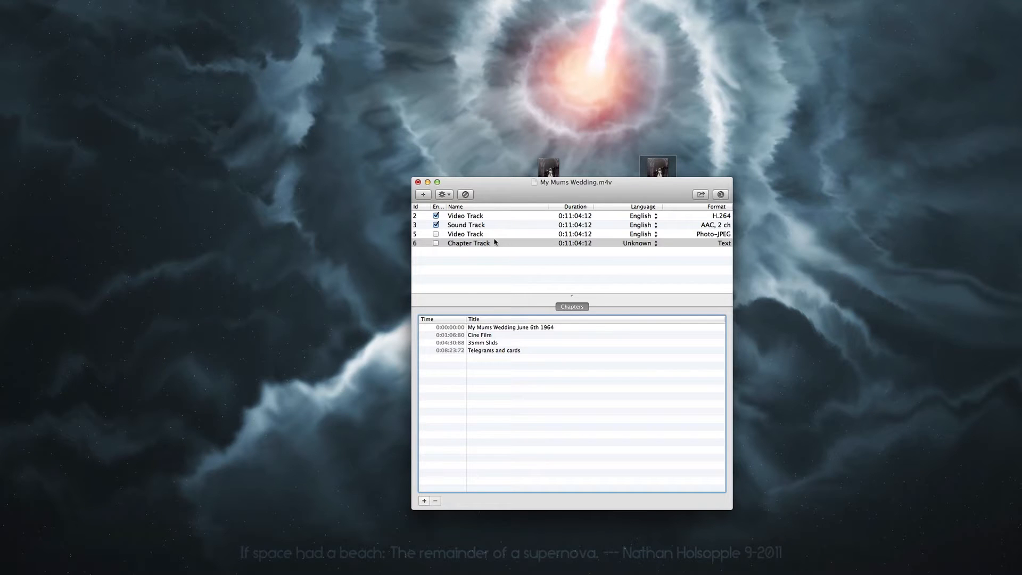
# Step: Change the movie's Name annotation to "My Mums Wedding"
pyautogui.click(498, 268)
pyautogui.click(482, 327)
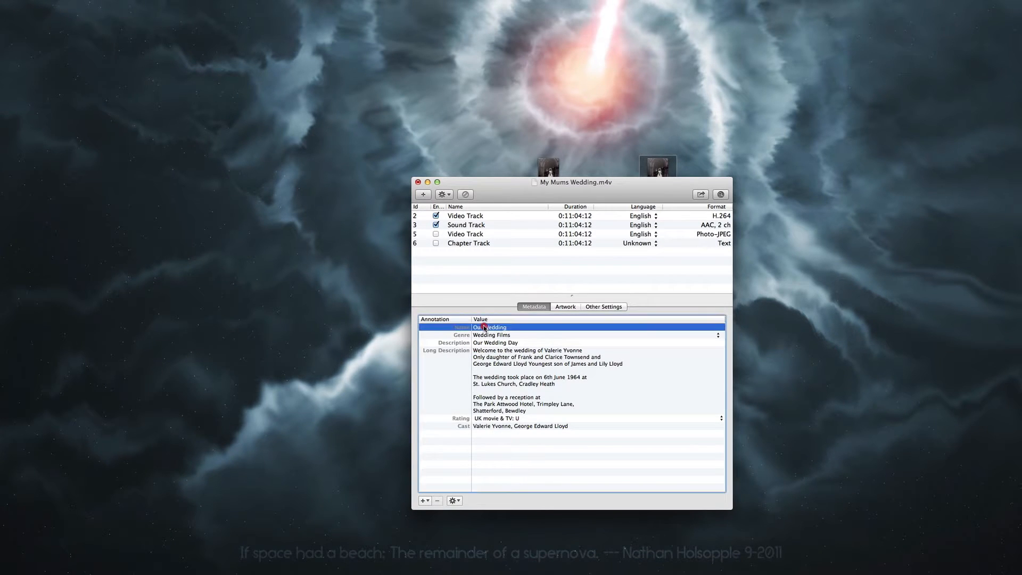
pyautogui.click(484, 327)
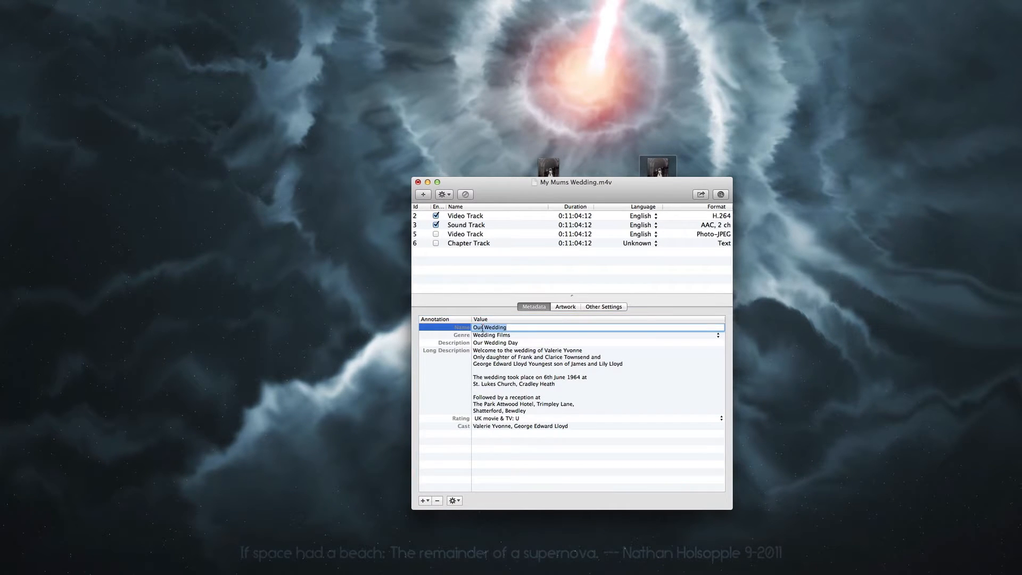
pyautogui.moveTo(483, 328); pyautogui.dragTo(471, 330)
pyautogui.write('My Mums')
pyautogui.press('Return')
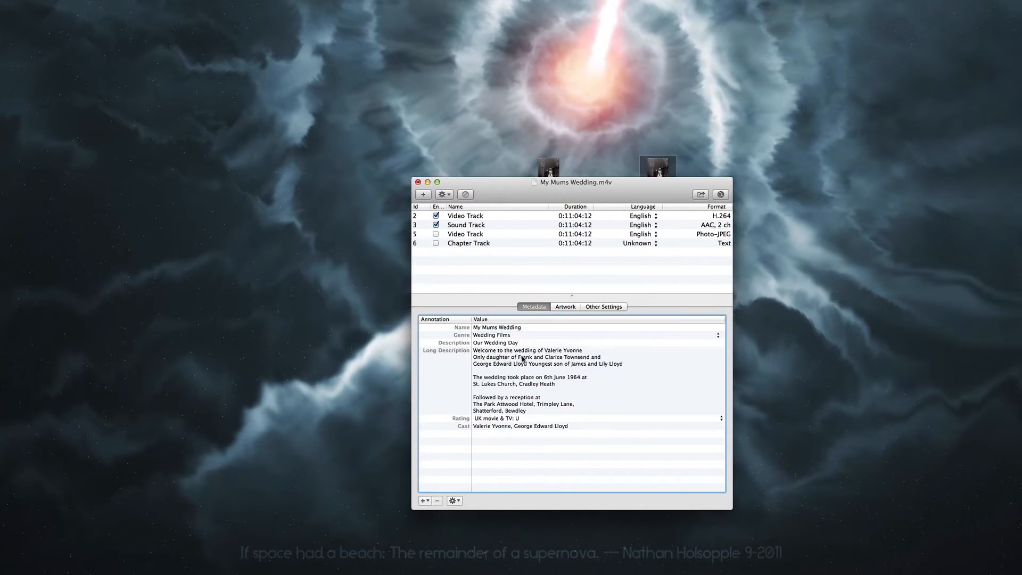
pyautogui.click(523, 359)
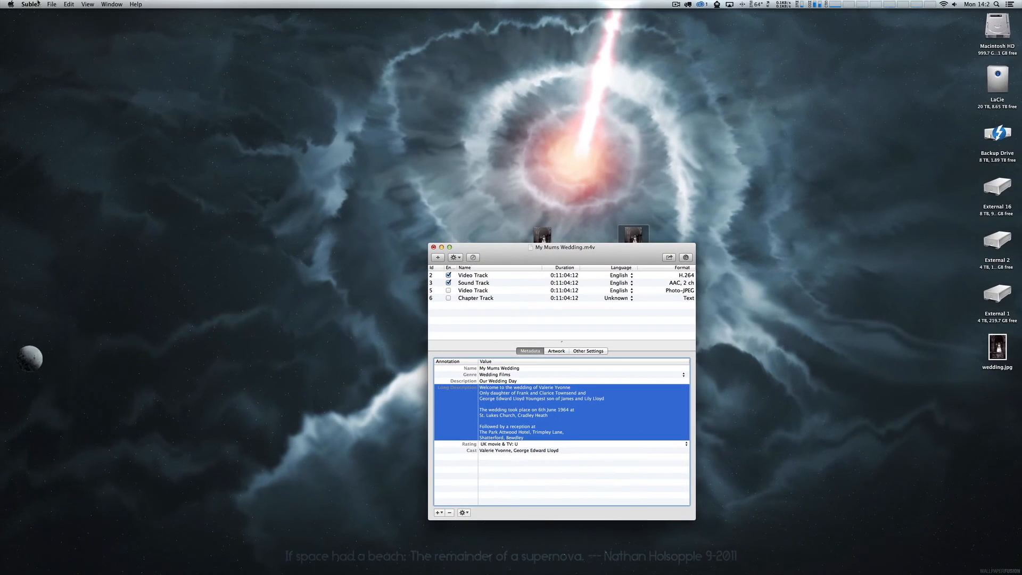
# Step: Save My Mums Wedding.m4v and quit Subler
pyautogui.click(52, 4)
pyautogui.click(57, 45)
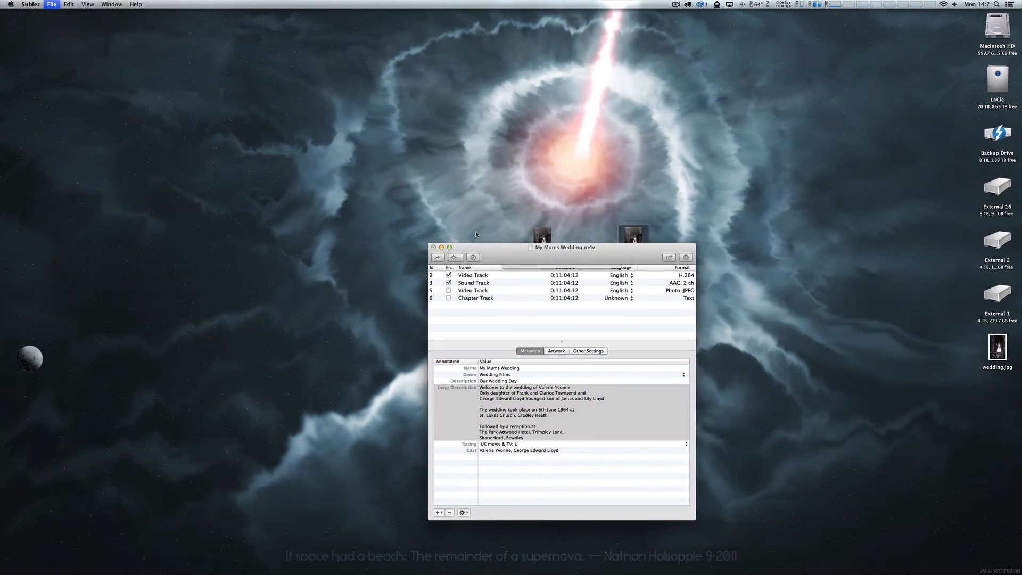
pyautogui.click(504, 255)
pyautogui.press('super+q')
# Step: Open wedding.jpg from the desktop and the photo 15521-slide-08.jpg in Photoshop
pyautogui.click(997, 348)
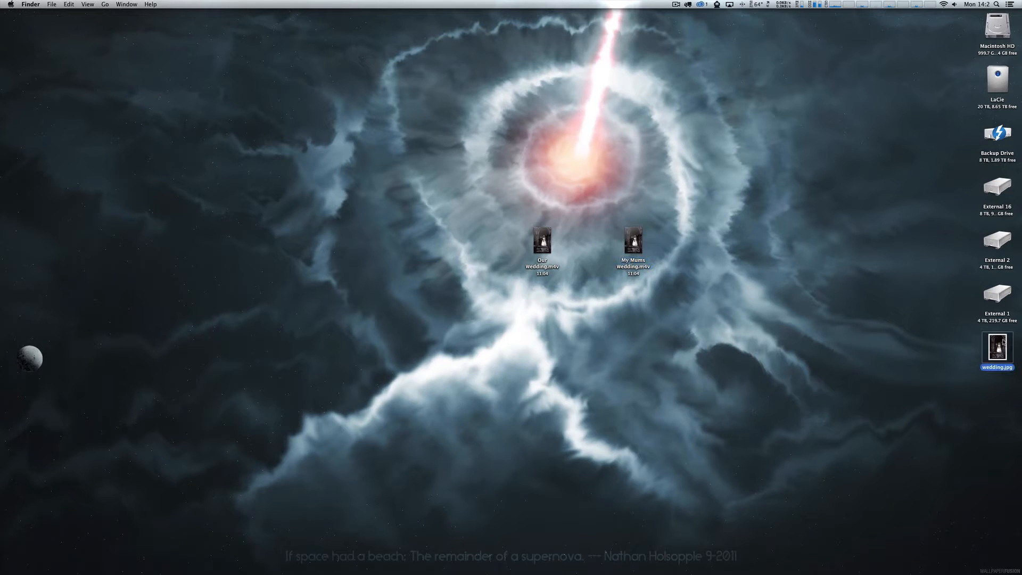
pyautogui.moveTo(1001, 345); pyautogui.dragTo(477, 543)
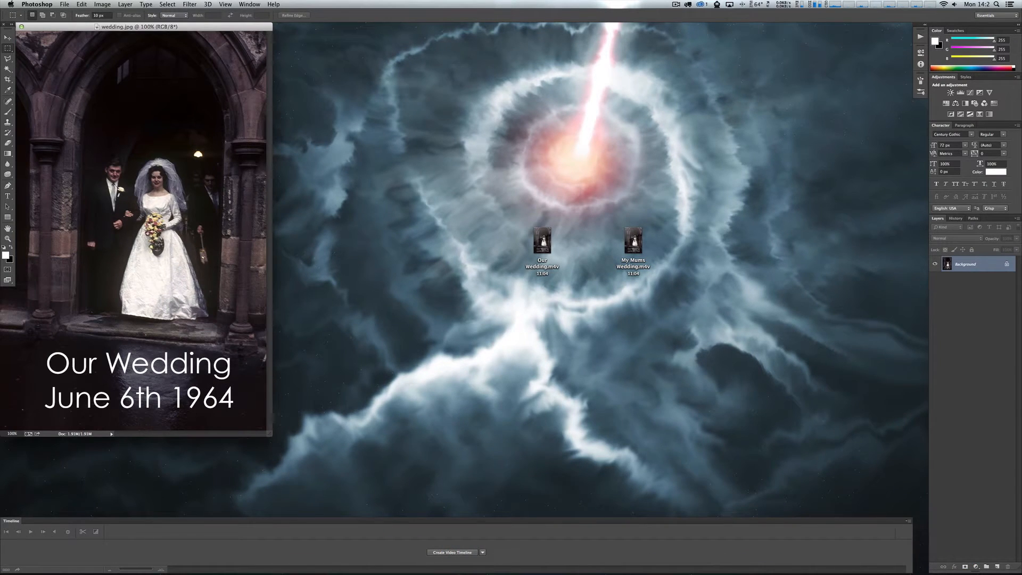
pyautogui.moveTo(331, 574)
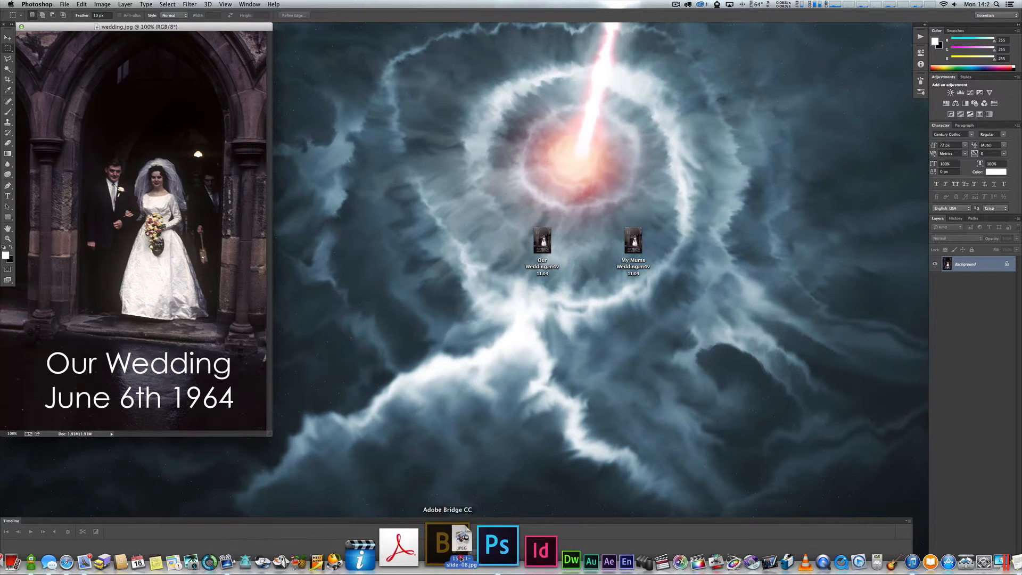
pyautogui.click(471, 558)
# Step: Resize the 15521-slide-08.jpg photo to a height of 1000 pixels with its proportions kept
pyautogui.click(102, 4)
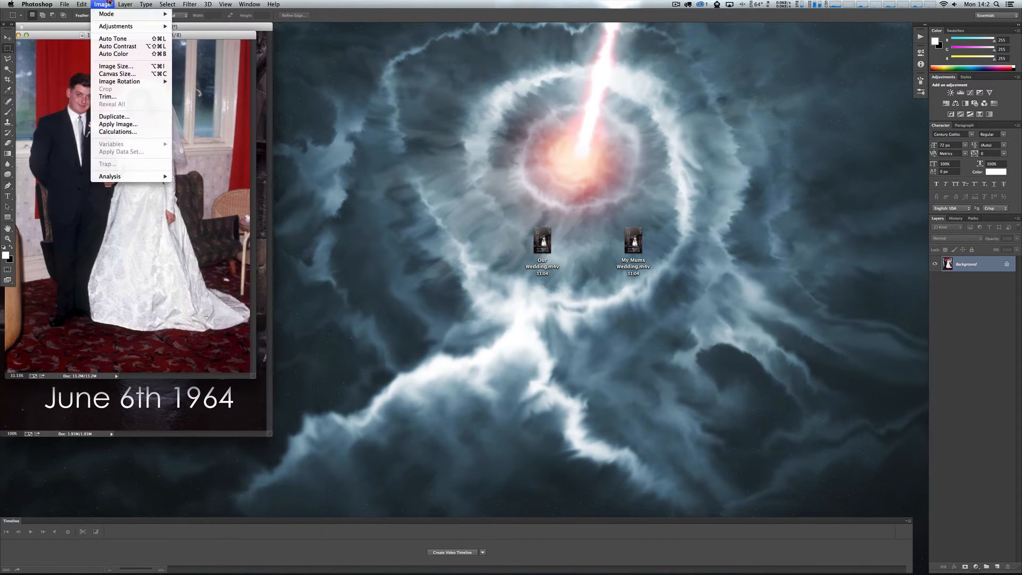
pyautogui.click(112, 67)
pyautogui.click(532, 146)
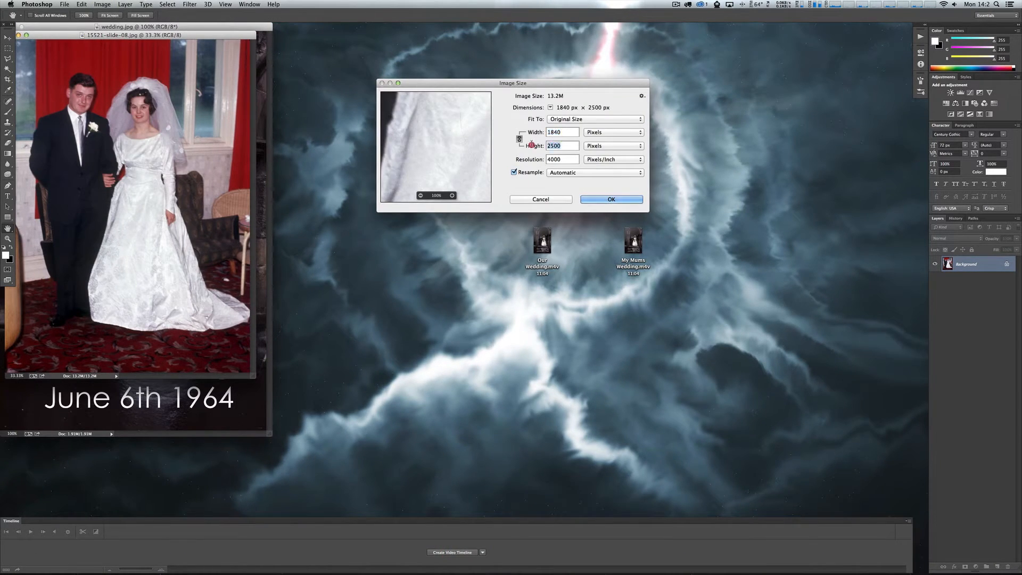
pyautogui.write('1000')
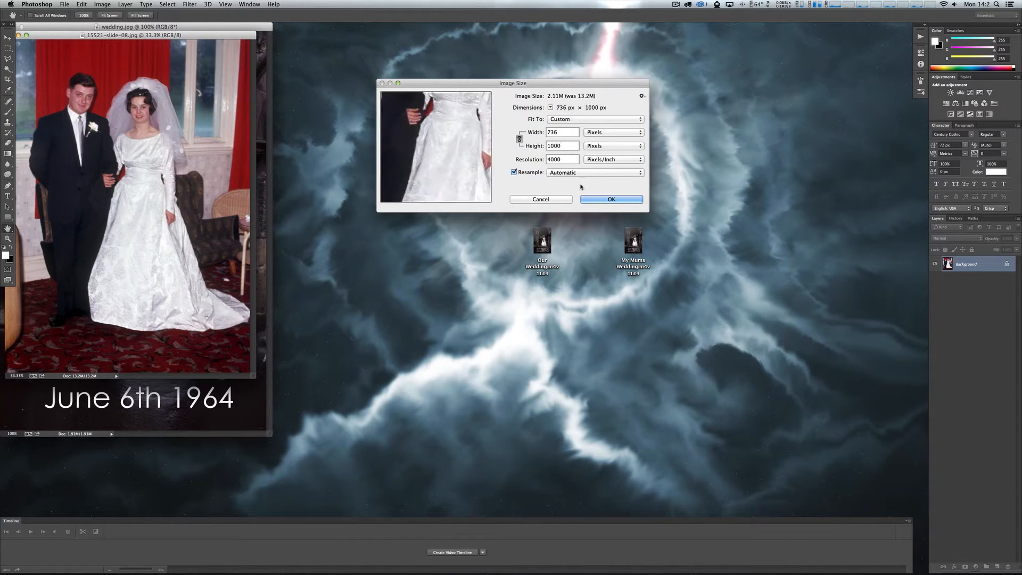
pyautogui.click(594, 200)
# Step: Copy the whole resized photo, paste it into wedding.jpg with colour conversion accepted, and move the wedding.jpg window clear of the other photo
pyautogui.press('m')
pyautogui.press('super+a')
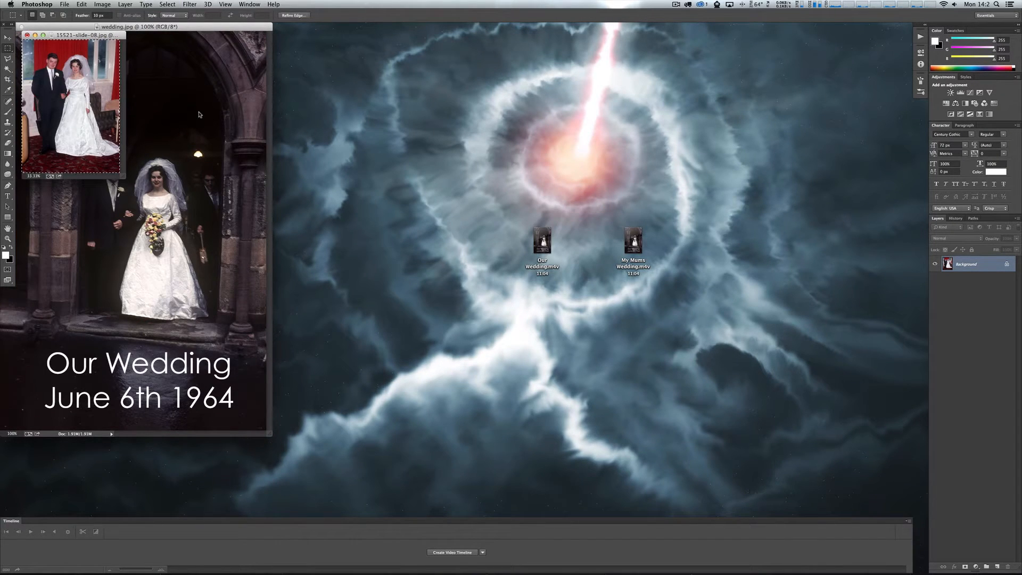
pyautogui.press('super+c')
pyautogui.click(223, 35)
pyautogui.press('super+v')
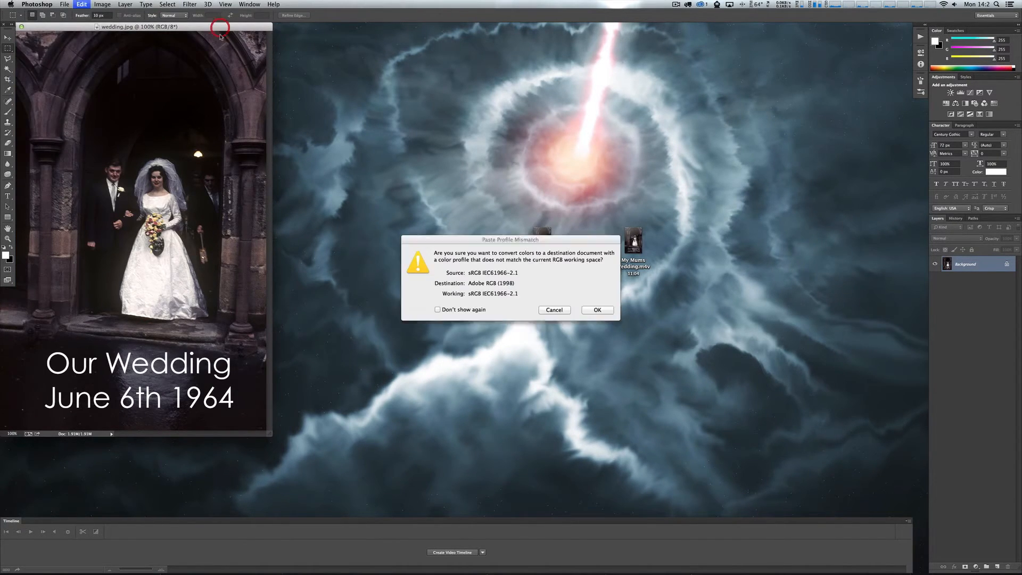
pyautogui.click(603, 308)
pyautogui.moveTo(210, 28); pyautogui.dragTo(533, 46)
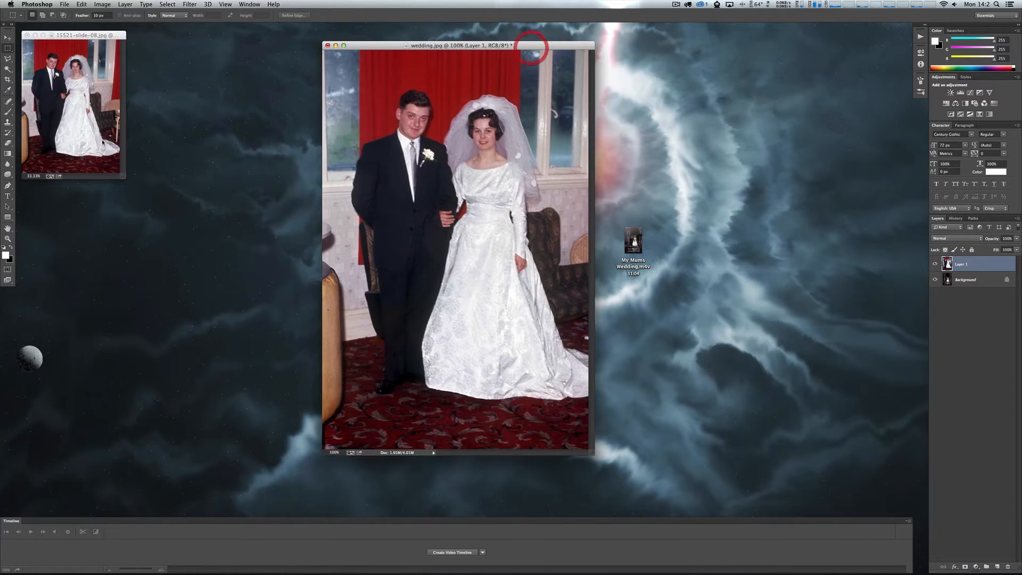
# Step: Add the text "Mum's Wedding" to wedding.jpg and move it to the centre of the photo's lower edge
pyautogui.press('t')
pyautogui.click(363, 405)
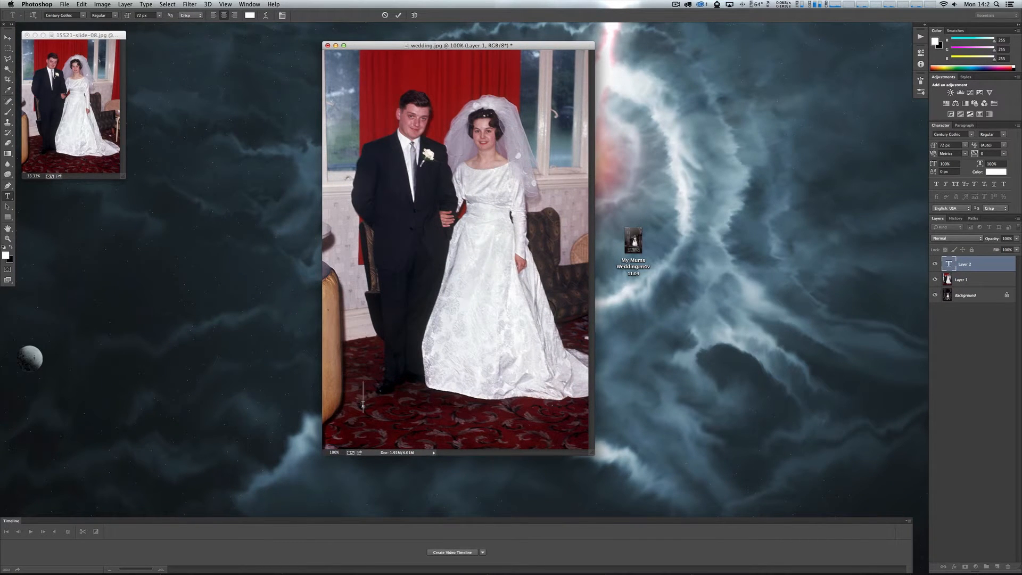
pyautogui.write('Mum')
pyautogui.write("'s Wedding")
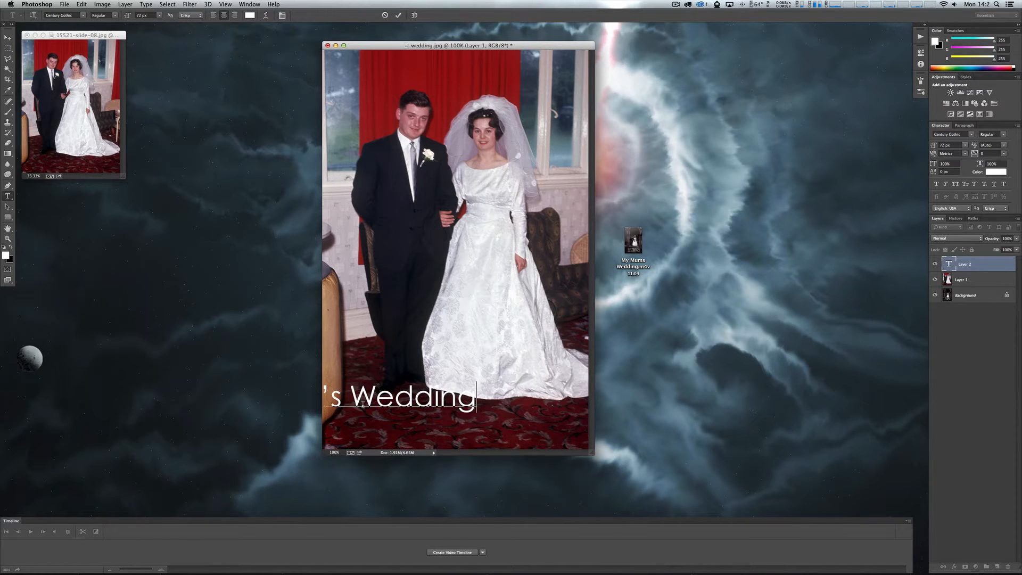
pyautogui.click(8, 37)
pyautogui.moveTo(394, 390); pyautogui.dragTo(524, 427)
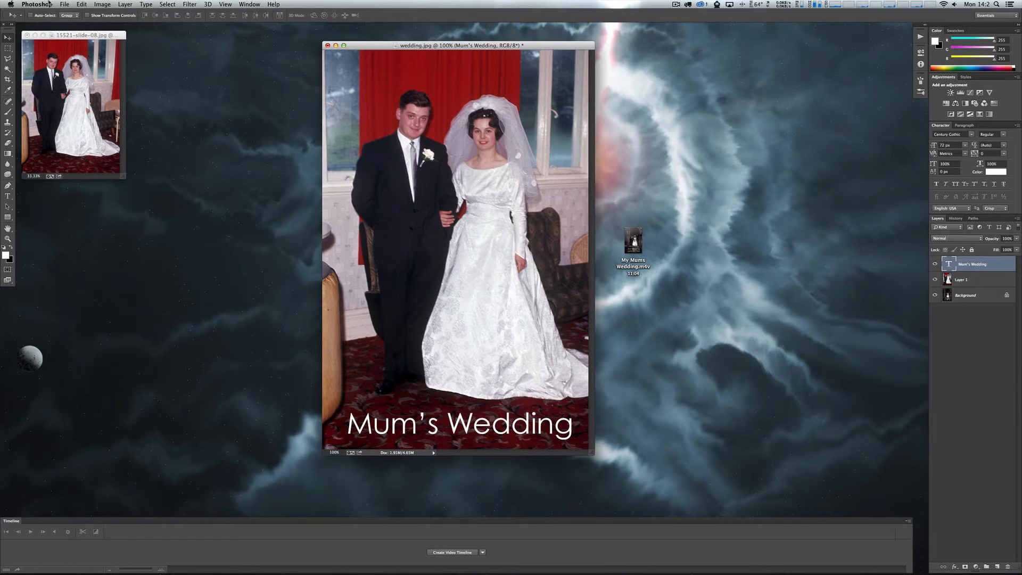
# Step: Save the artwork to the Desktop as the JPEG copy wedding1.jpg at quality 12, Baseline (Standard)
pyautogui.click(65, 5)
pyautogui.click(98, 96)
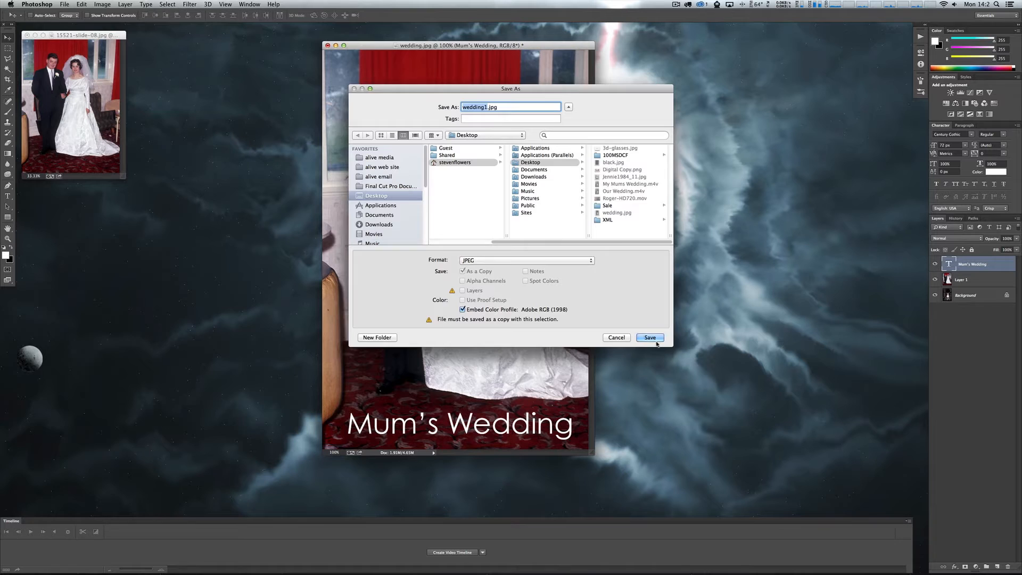
pyautogui.click(650, 337)
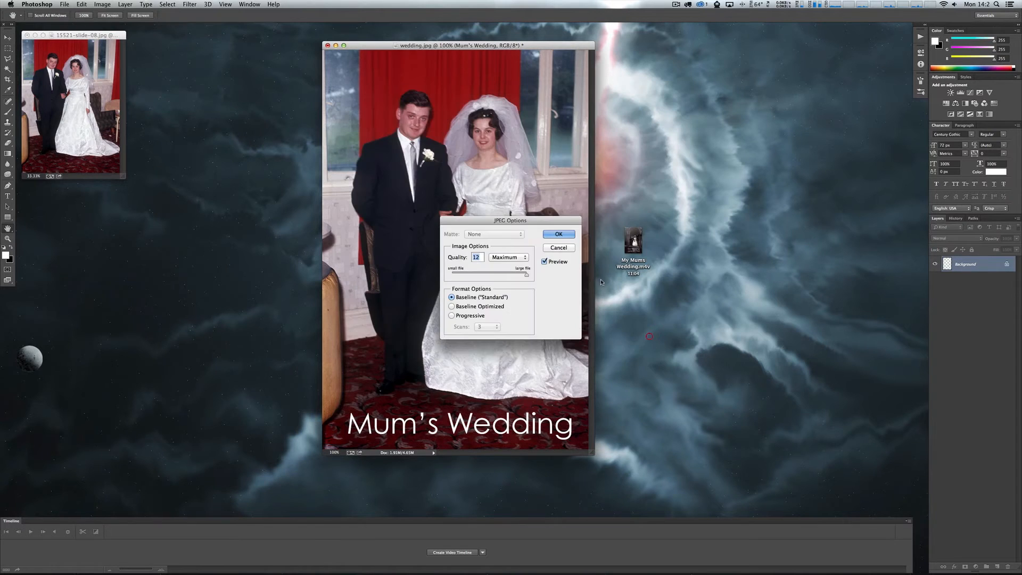
pyautogui.click(558, 235)
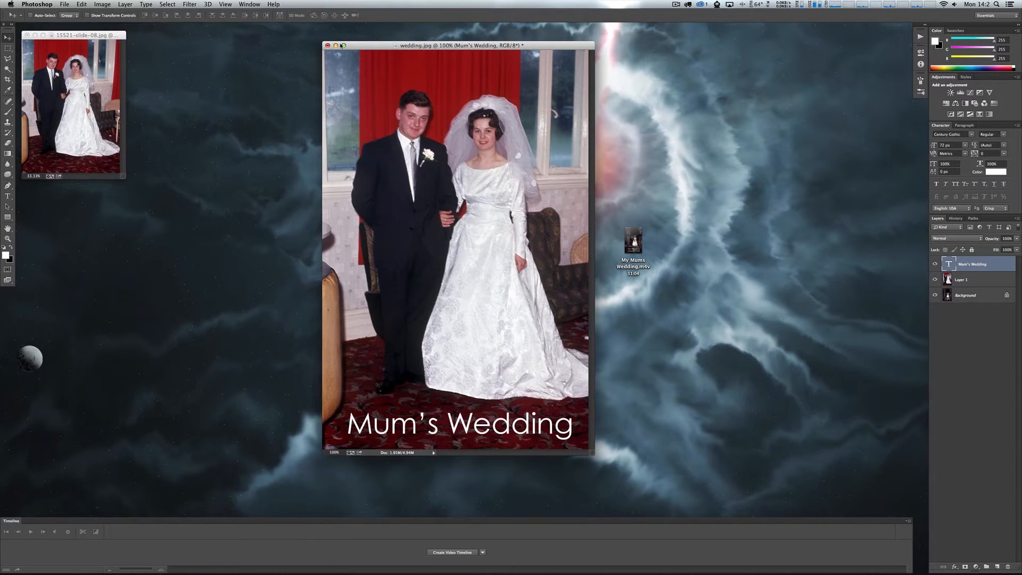
# Step: Move the wedding.jpg window aside, reopen My Mums Wedding.m4v from the desktop in Subler and display its artwork
pyautogui.moveTo(438, 45); pyautogui.dragTo(269, 48)
pyautogui.click(597, 100)
pyautogui.moveTo(560, 573)
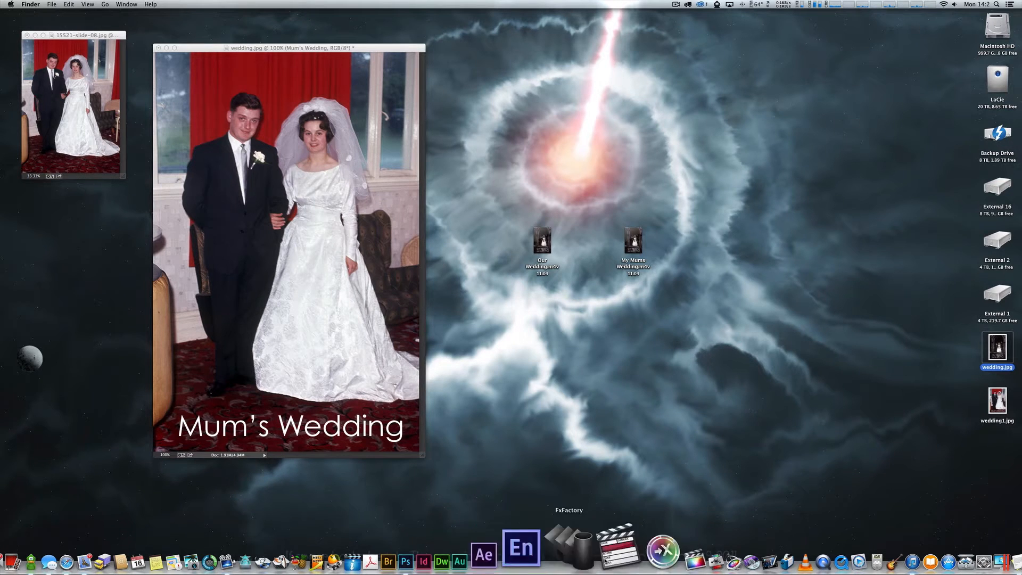
pyautogui.moveTo(633, 239); pyautogui.dragTo(704, 559)
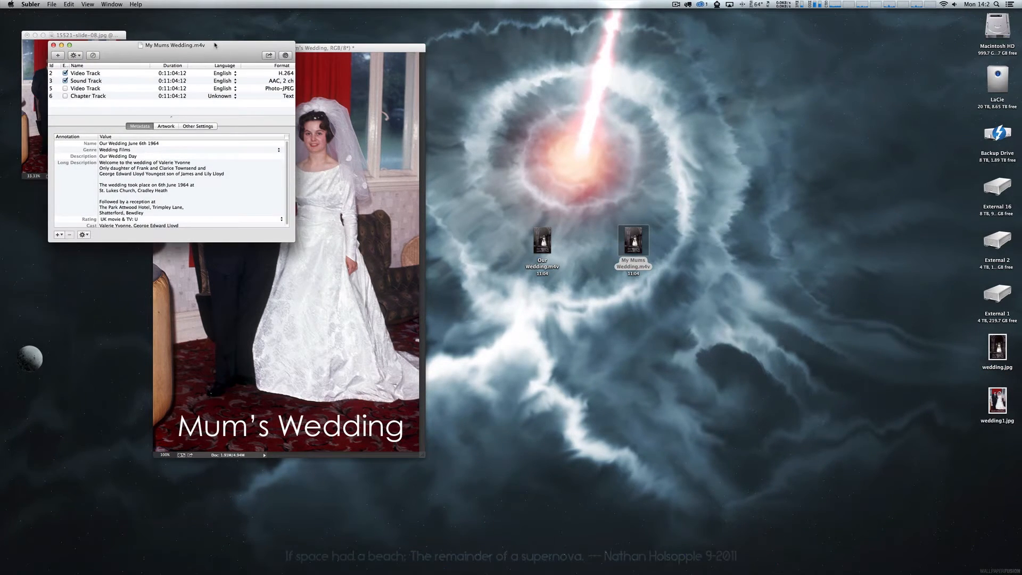
pyautogui.moveTo(216, 45); pyautogui.dragTo(556, 230)
pyautogui.click(509, 310)
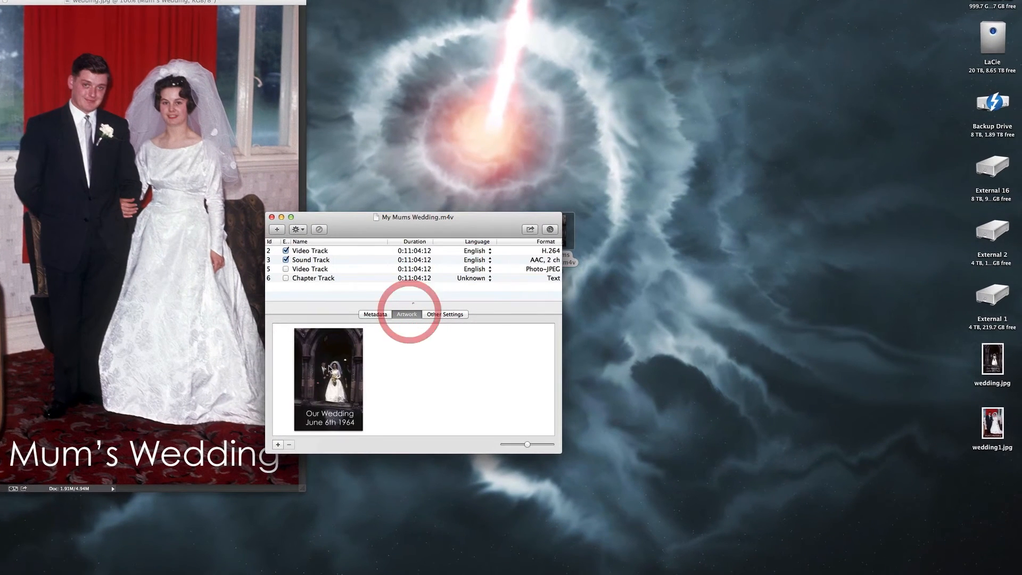
# Step: Replace the existing artwork of My Mums Wedding.m4v with wedding1.jpg from the desktop and save the movie
pyautogui.click(443, 352)
pyautogui.press('Delete')
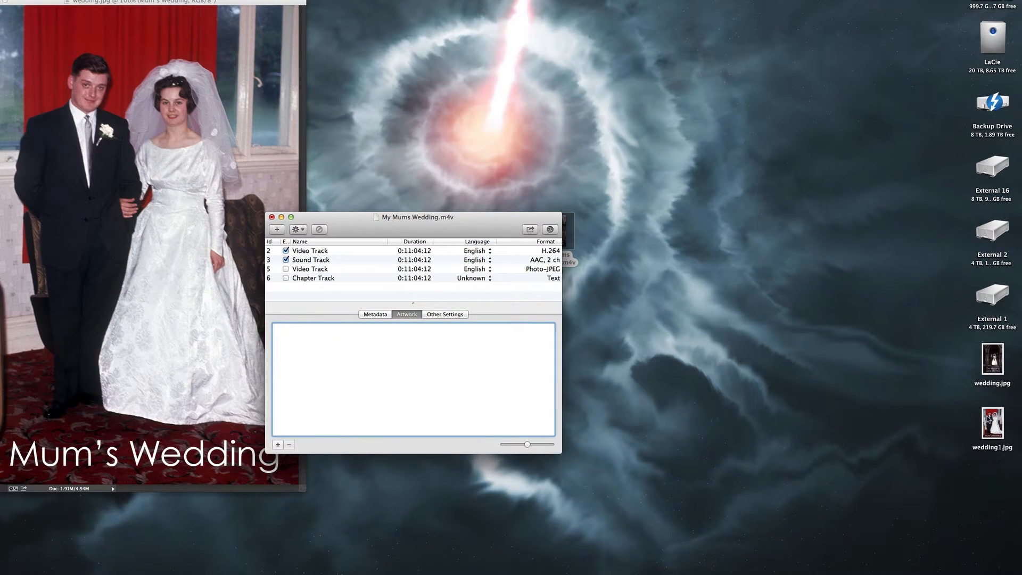
pyautogui.moveTo(993, 423); pyautogui.dragTo(323, 390)
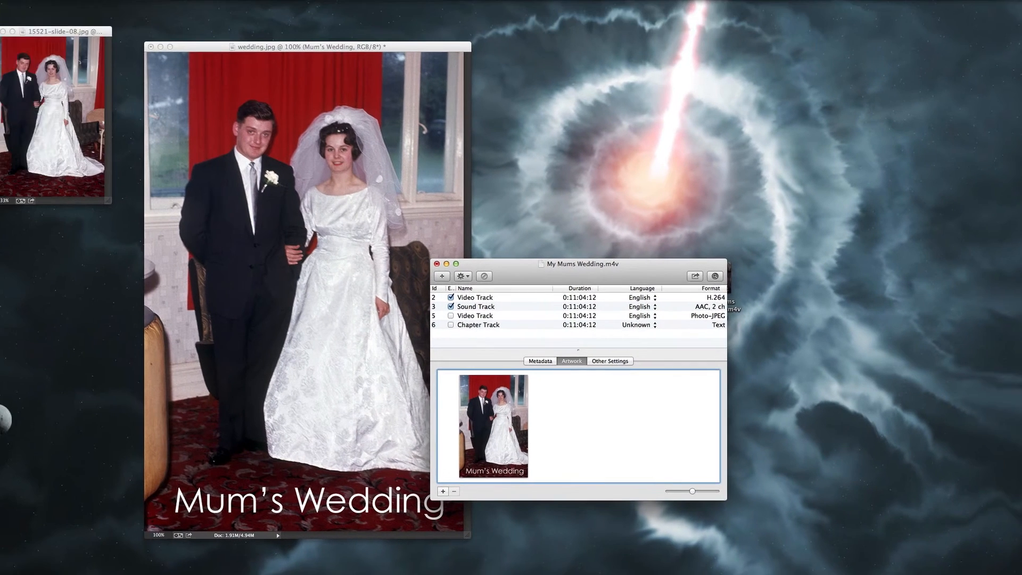
pyautogui.click(63, 5)
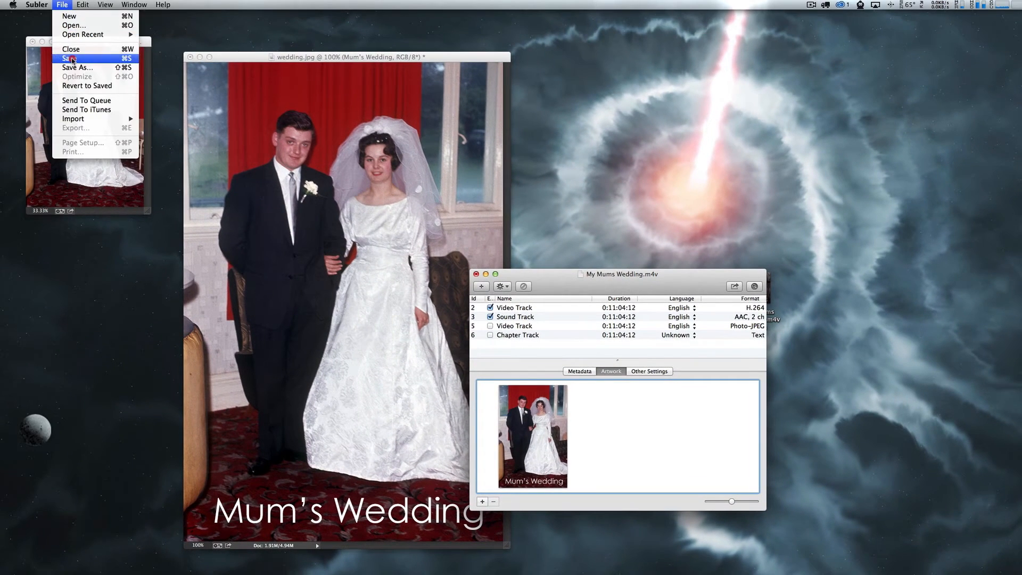
pyautogui.click(70, 58)
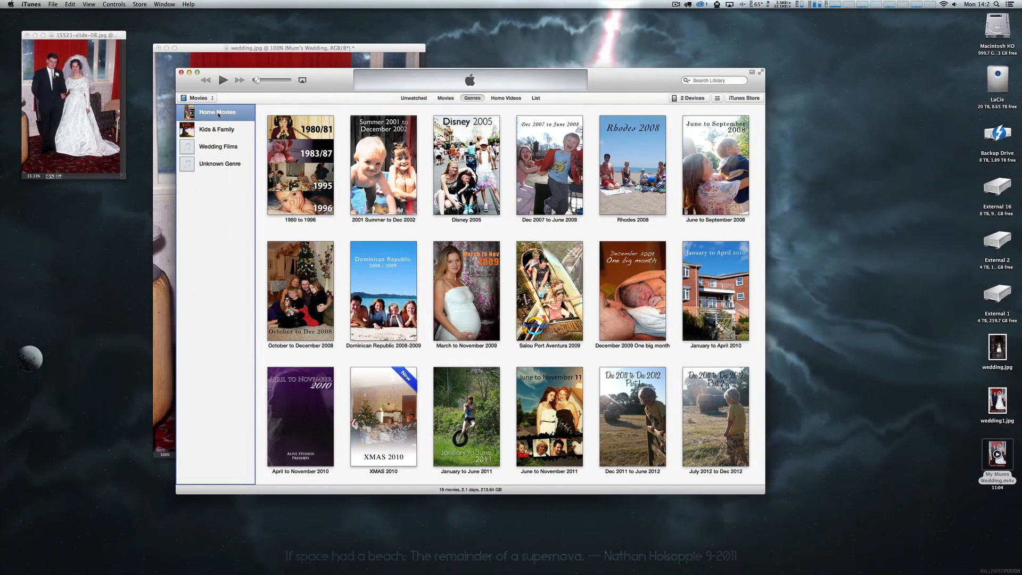
# Step: In iTunes, show the Wedding Films genre and open My Mums Wedding's details with the full plot summary
pyautogui.moveTo(218, 114); pyautogui.dragTo(219, 114)
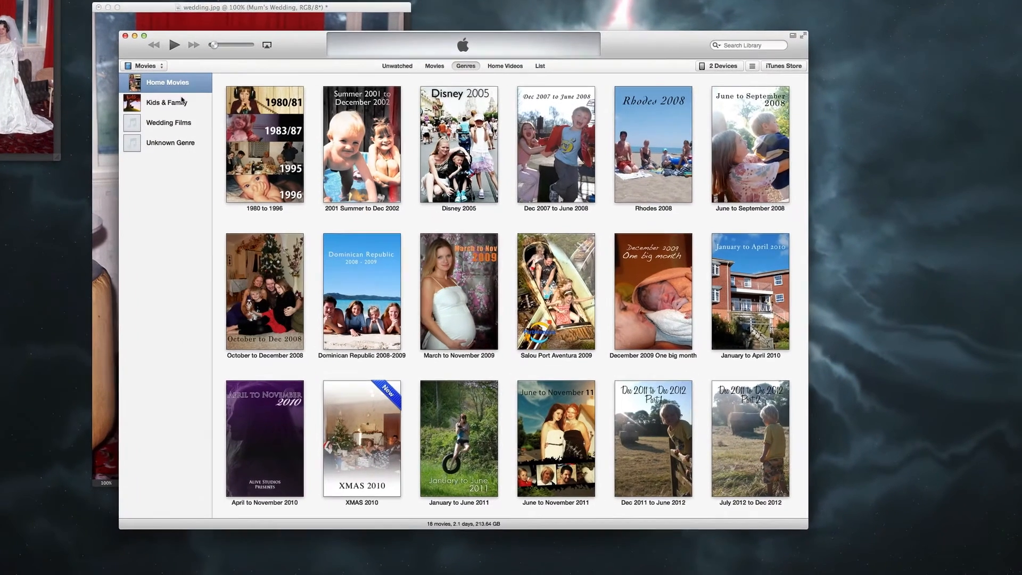
pyautogui.click(219, 146)
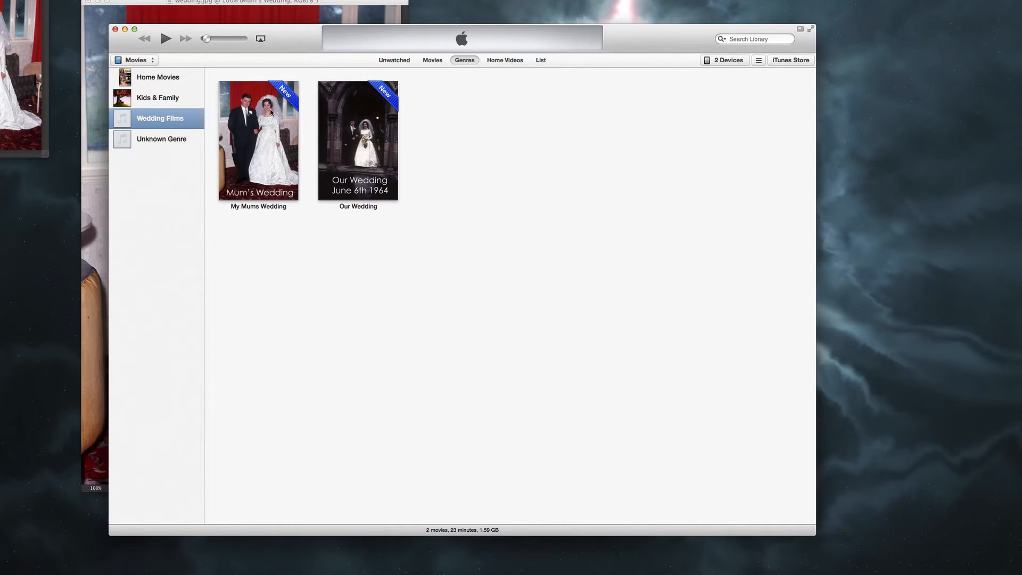
pyautogui.click(252, 184)
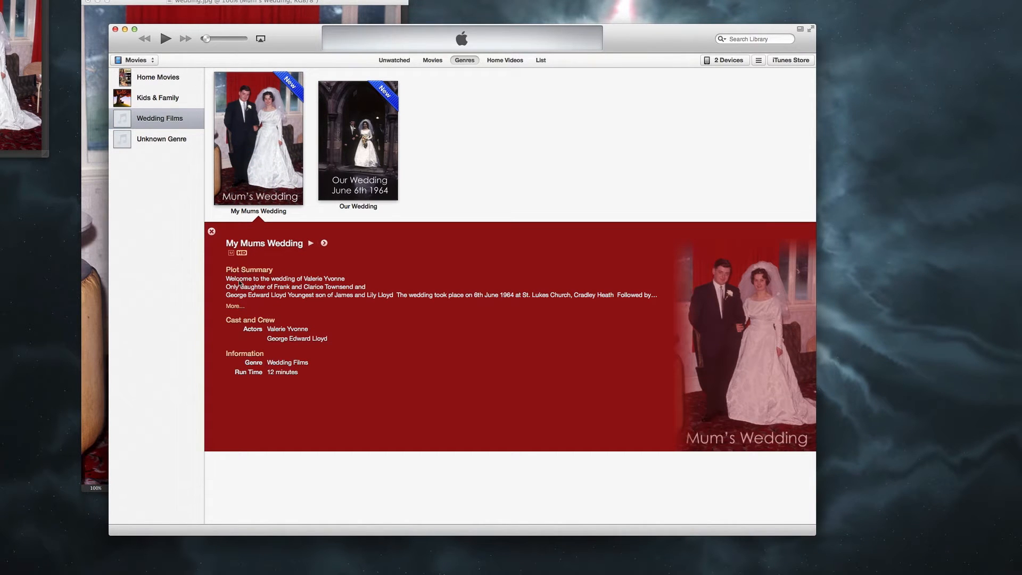
pyautogui.click(235, 306)
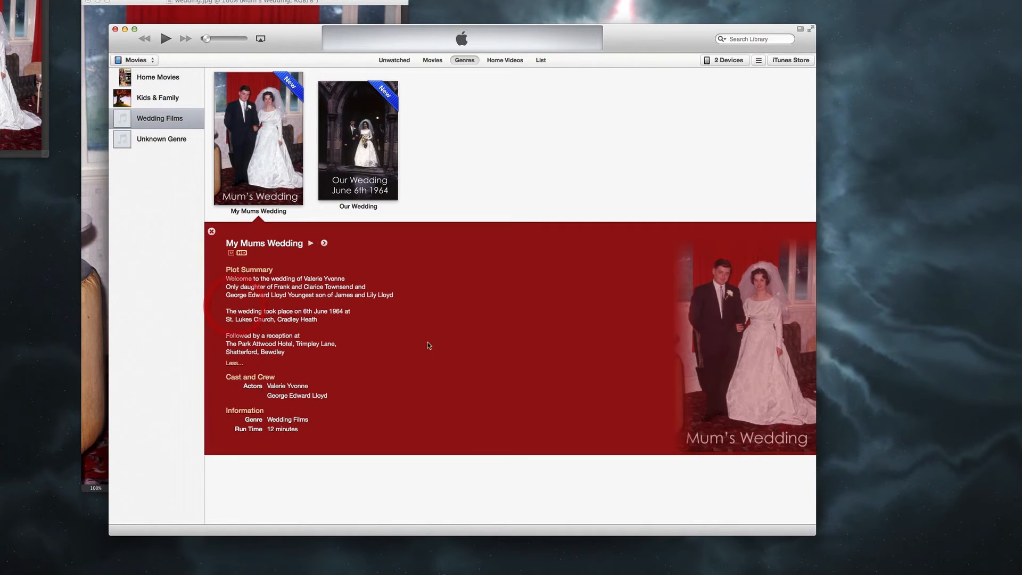
# Step: Play My Mums Wedding in iTunes, view its chapter list, and return to the movie library
pyautogui.click(311, 243)
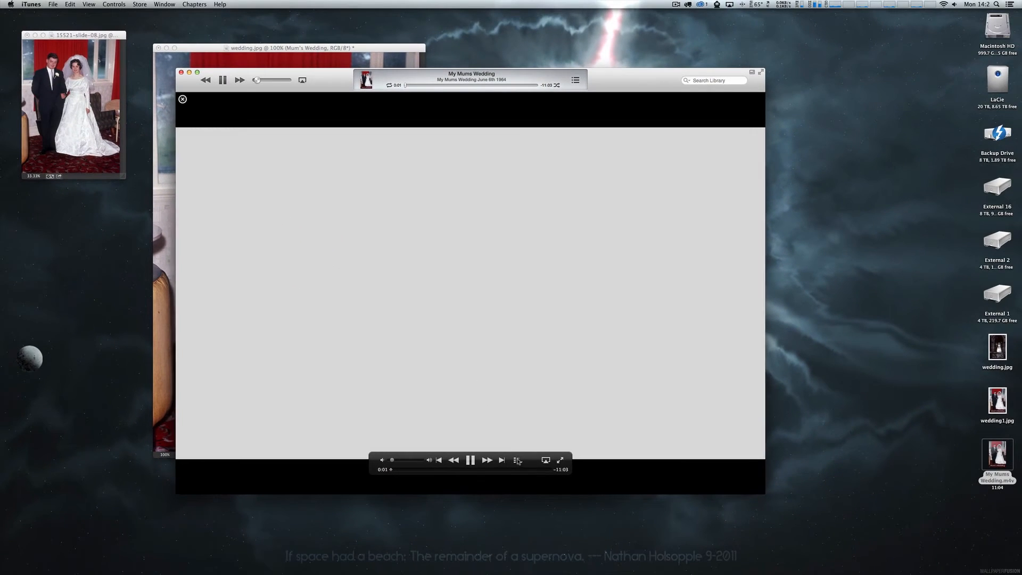
pyautogui.click(519, 478)
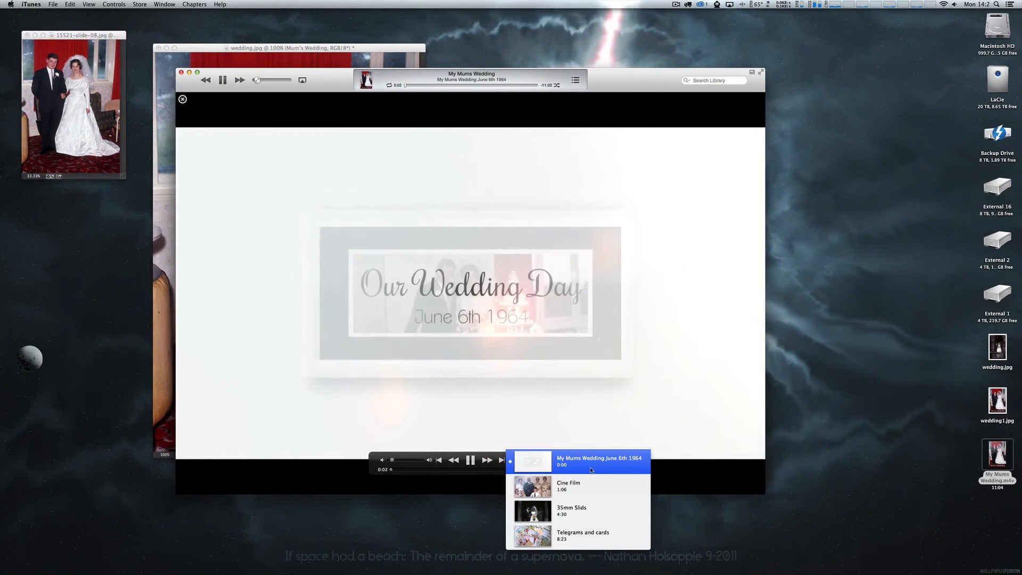
pyautogui.click(479, 476)
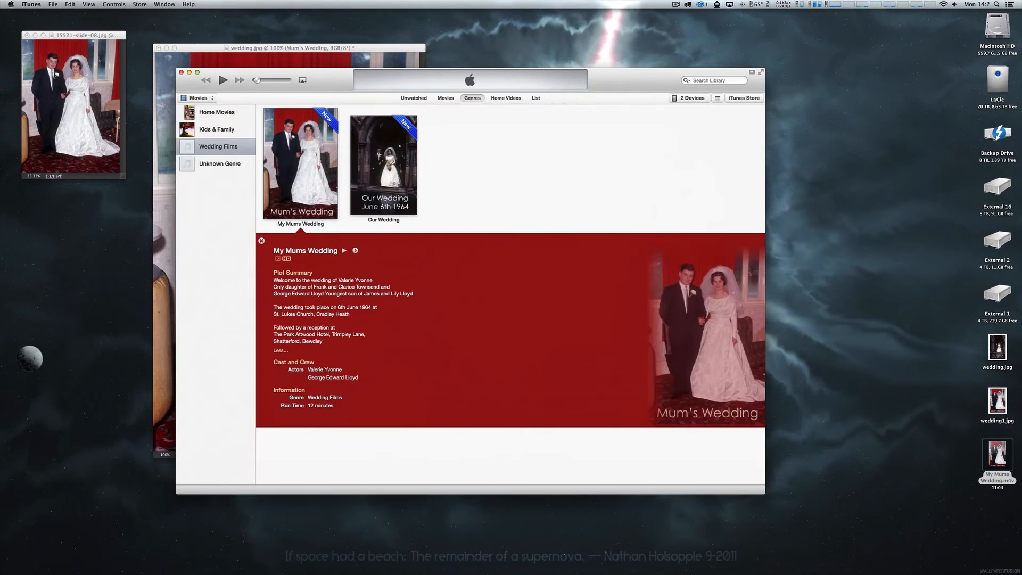
pyautogui.press('Escape')
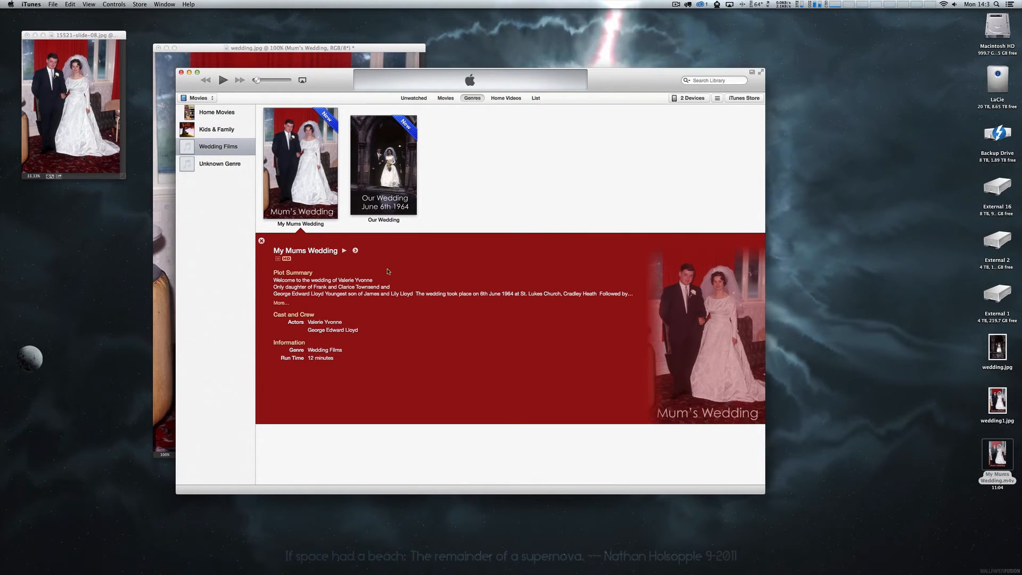
pyautogui.click(204, 113)
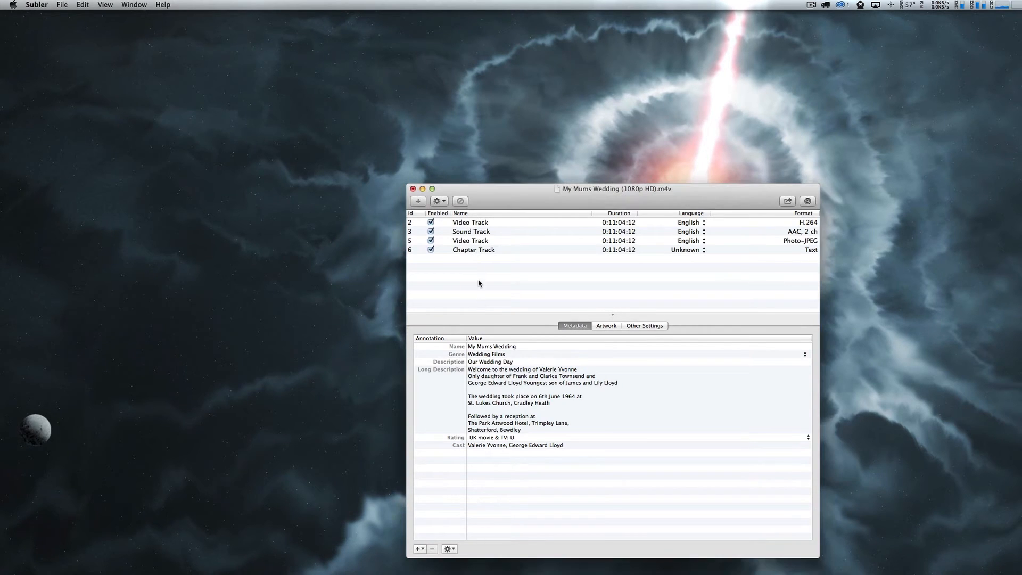
# Step: Show the chapter track in Subler, then check in QuickTime Player where the cine footage starts from the Cine Film chapter, and close the movie
pyautogui.click(476, 250)
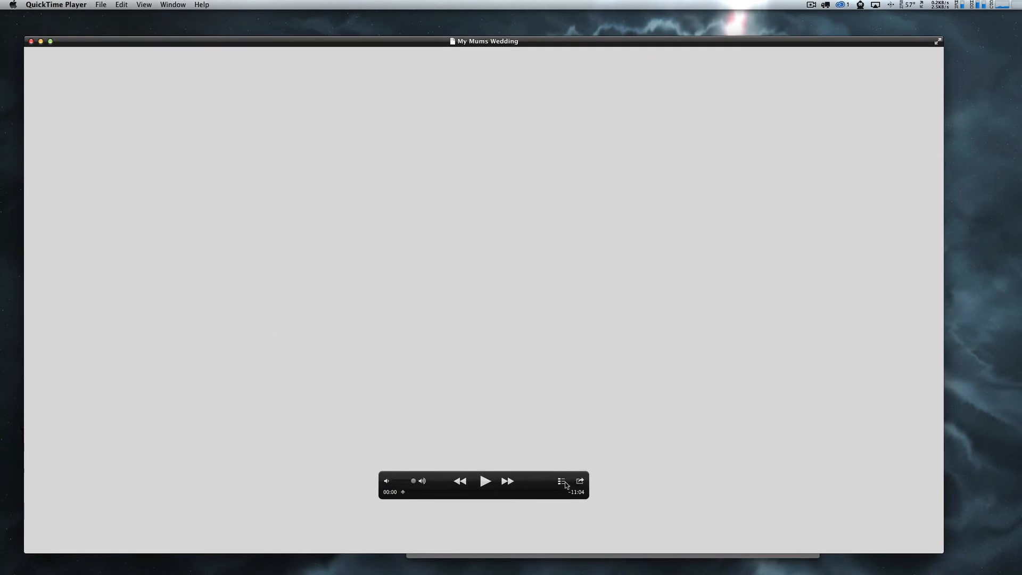
pyautogui.click(566, 485)
pyautogui.click(622, 517)
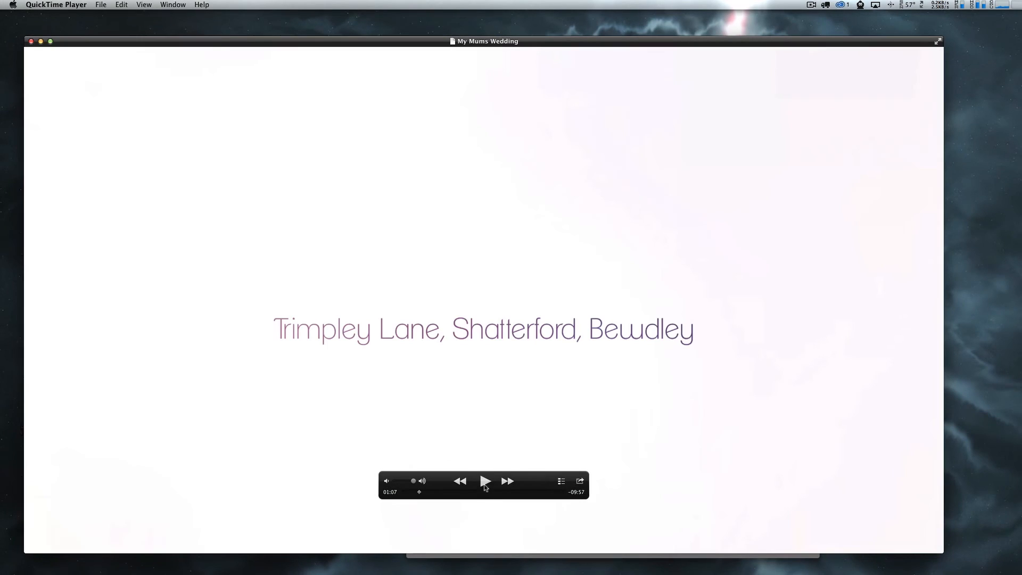
pyautogui.click(485, 485)
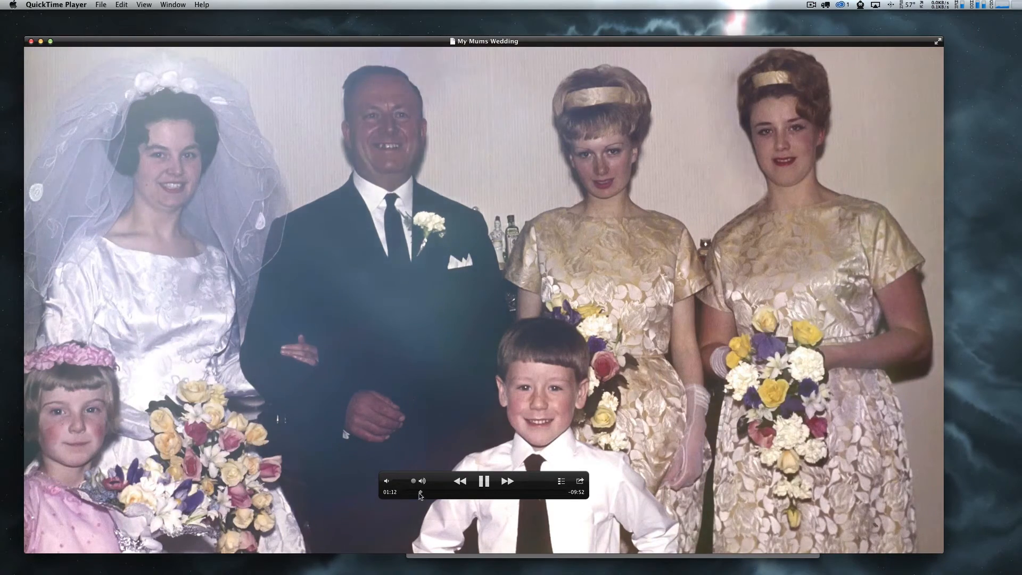
pyautogui.moveTo(421, 496); pyautogui.dragTo(423, 494)
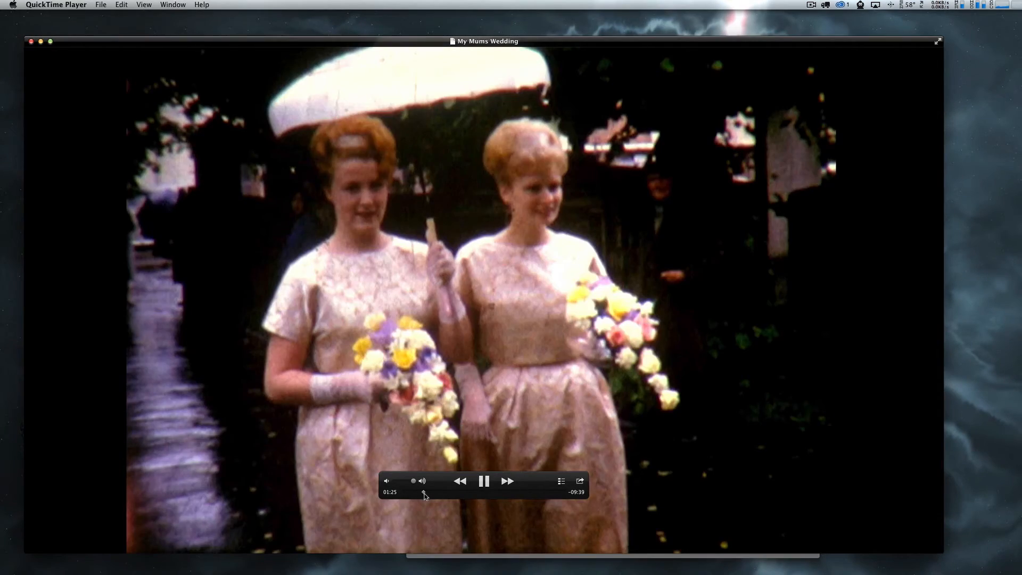
pyautogui.press('space')
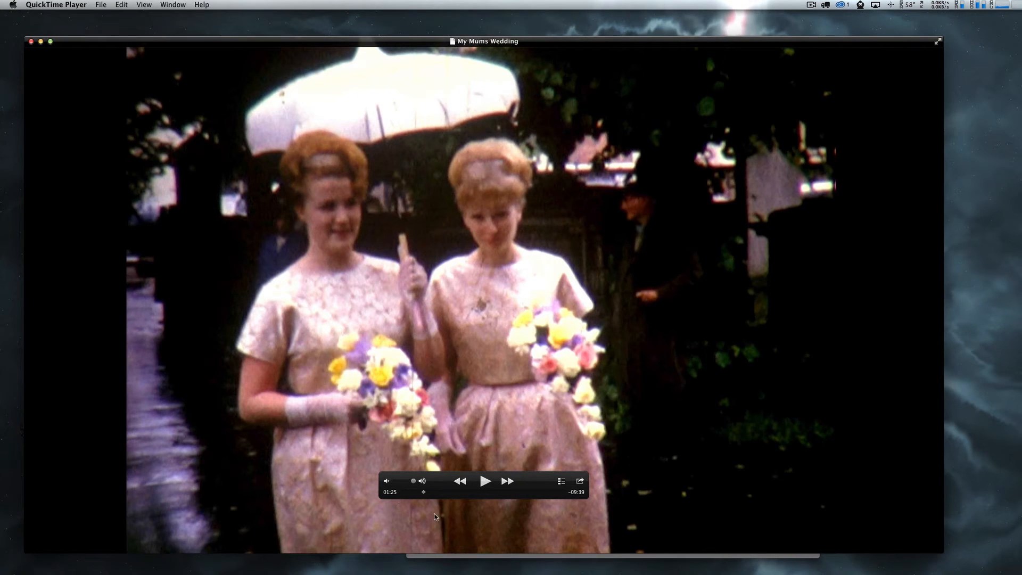
pyautogui.click(30, 41)
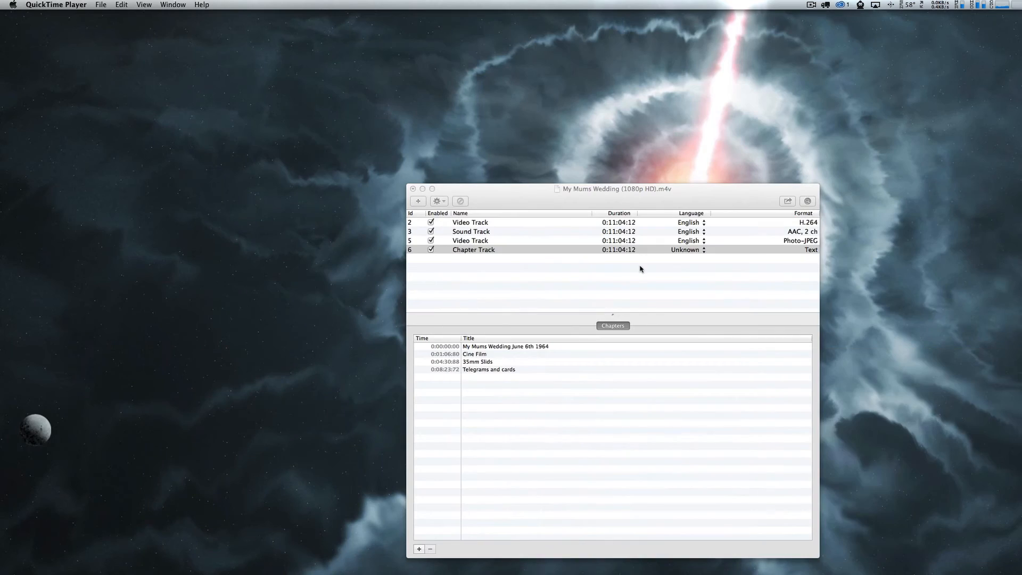
# Step: Set the Cine Film chapter's start time to 0:01:25:80 in Subler and save the movie
pyautogui.click(445, 356)
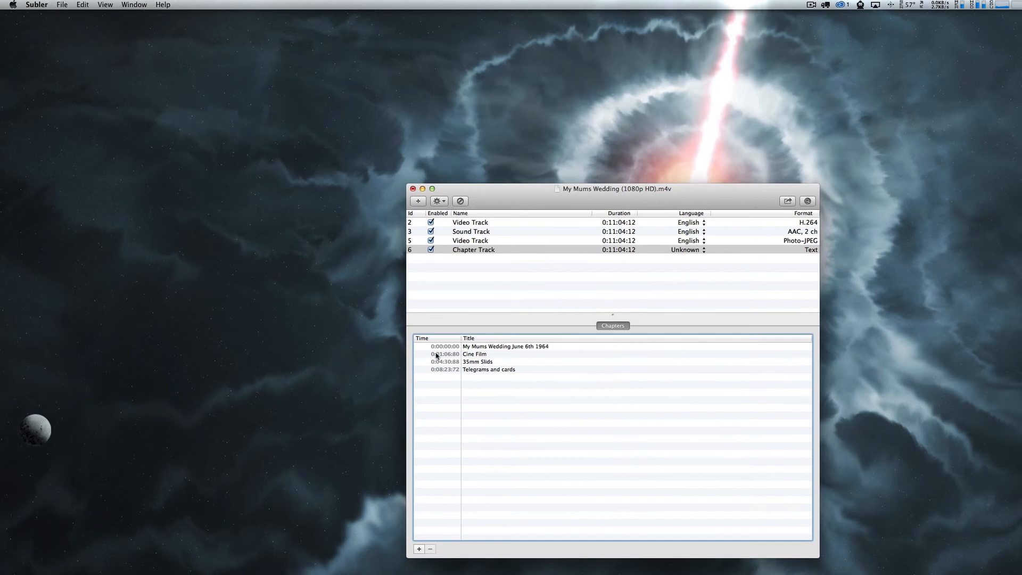
pyautogui.click(446, 357)
pyautogui.doubleClick(446, 357)
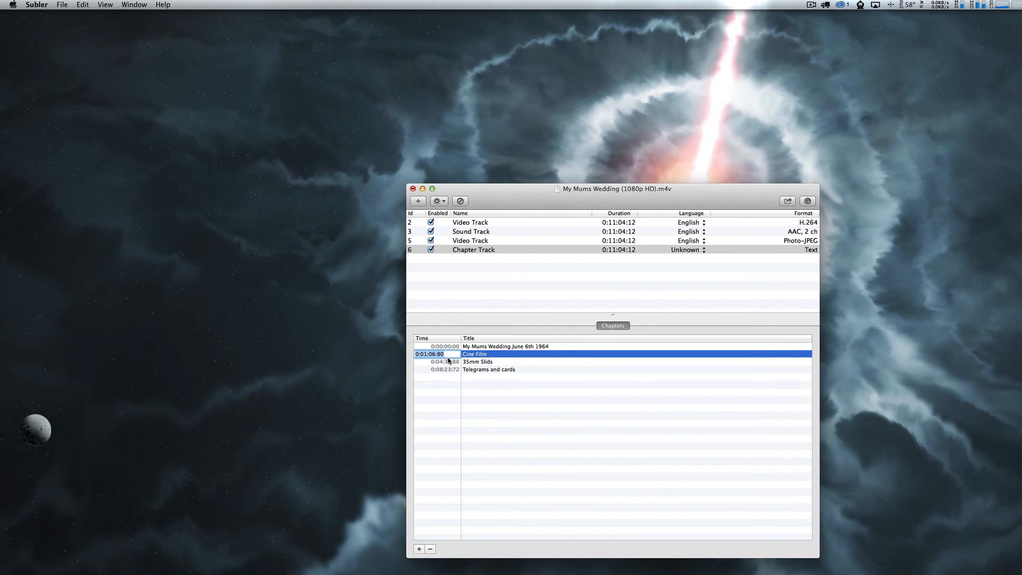
pyautogui.click(436, 355)
pyautogui.press('BackSpace')
pyautogui.press('BackSpace')
pyautogui.write('25')
pyautogui.click(494, 387)
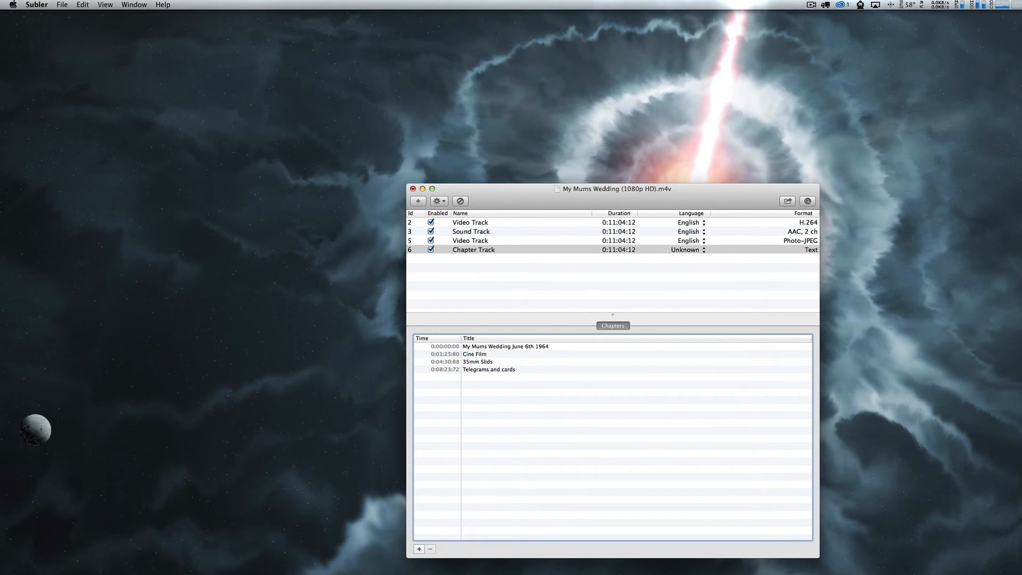
pyautogui.click(61, 5)
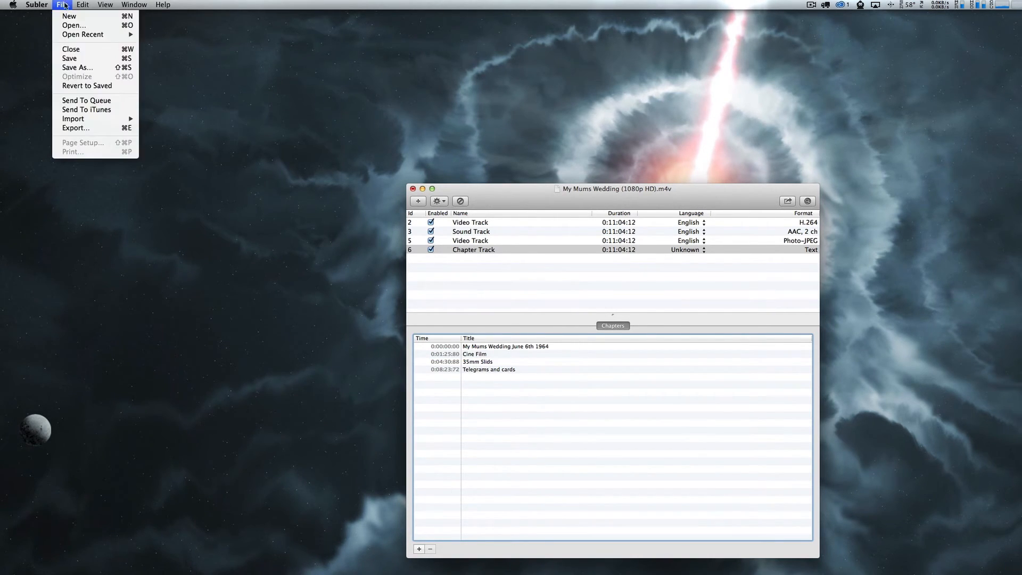
pyautogui.click(69, 59)
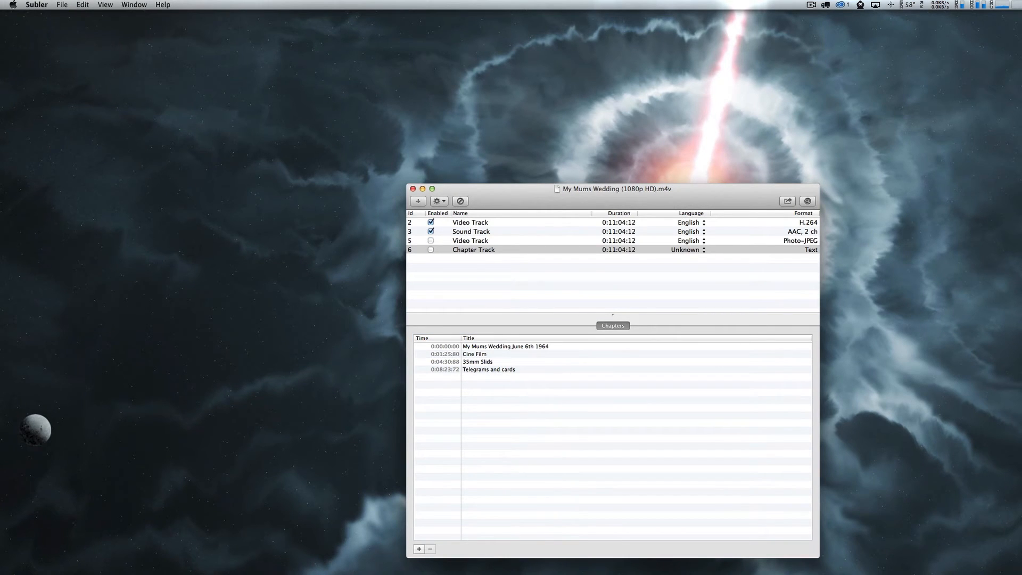
# Step: Reopen the saved movie in QuickTime Player, play it from the Cine Film chapter to check its start, and quit the player
pyautogui.doubleClick(1021, 495)
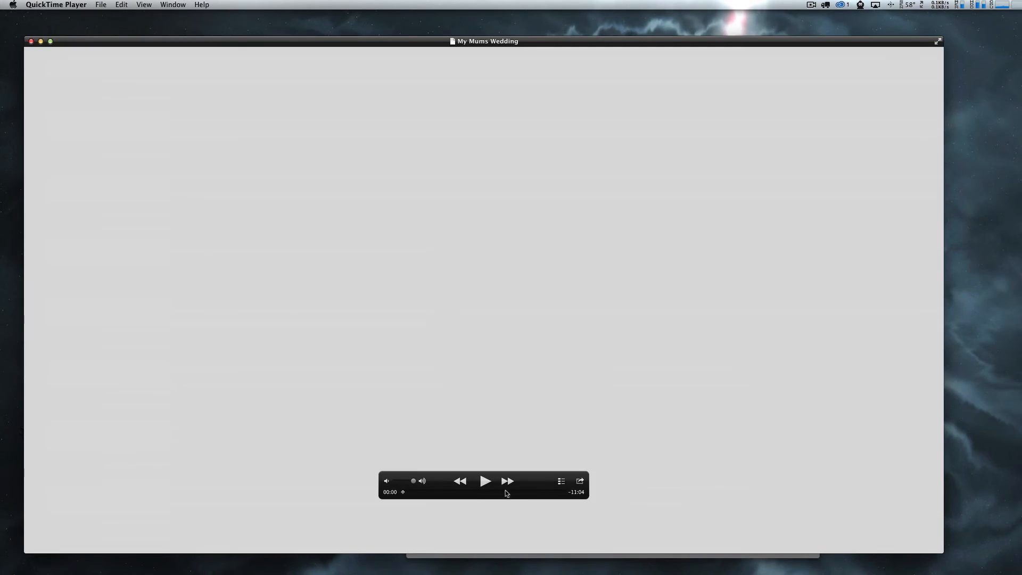
pyautogui.click(486, 481)
pyautogui.click(562, 481)
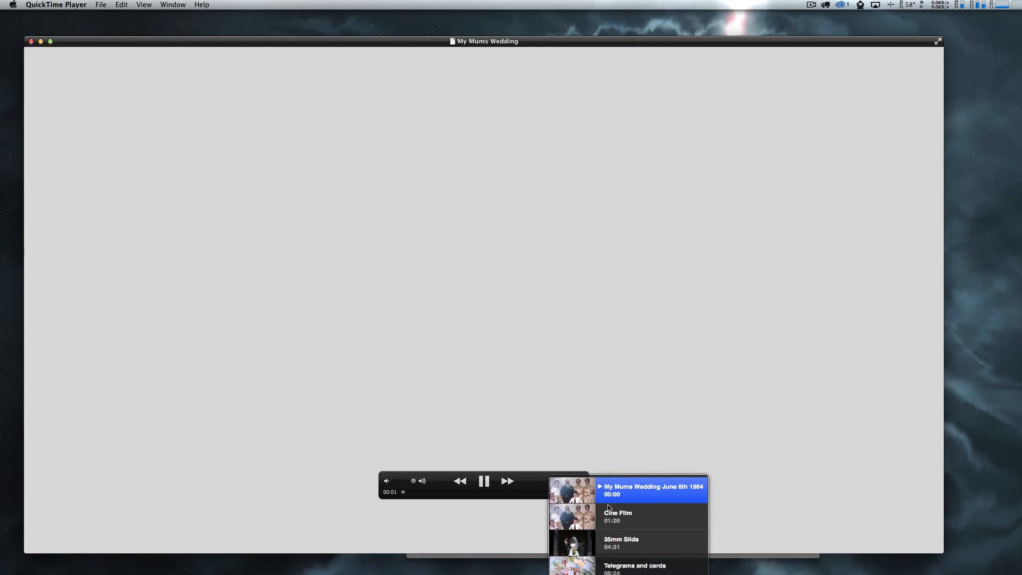
pyautogui.click(609, 508)
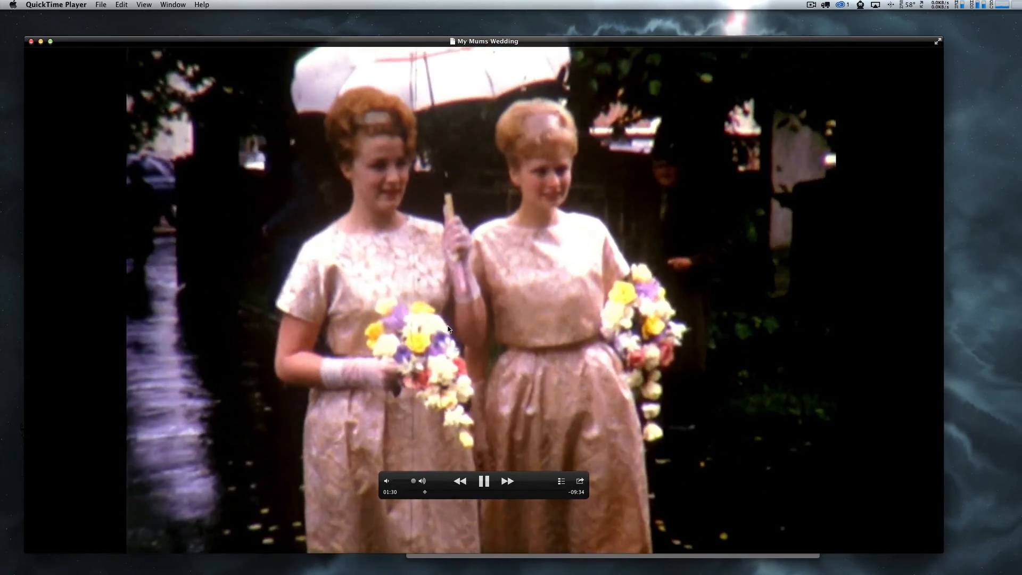
pyautogui.press('super+q')
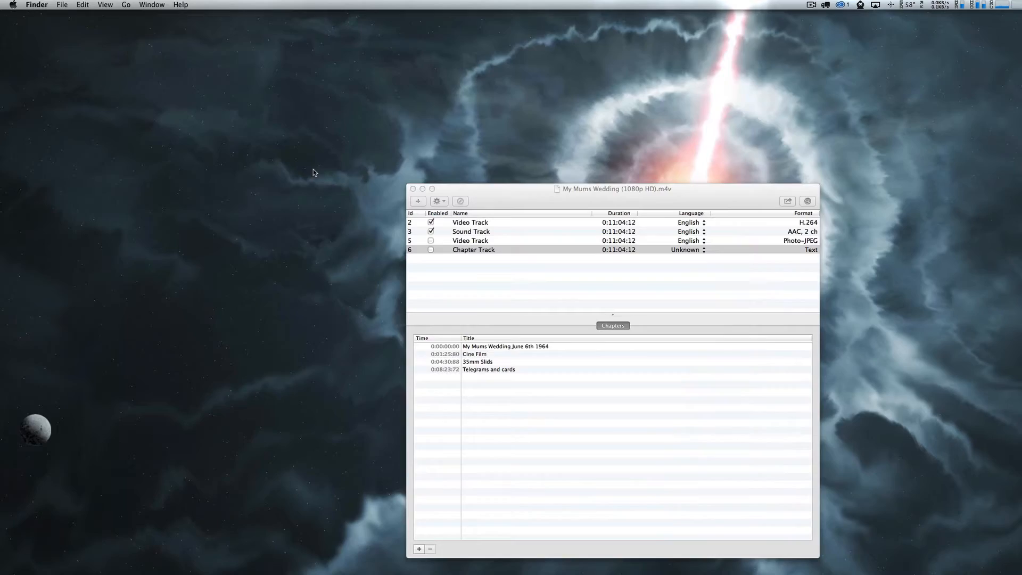
# Step: Add a chapter in Subler, find its starting point in the QuickTime movie, and set its time to 0:03:37:00
pyautogui.click(525, 413)
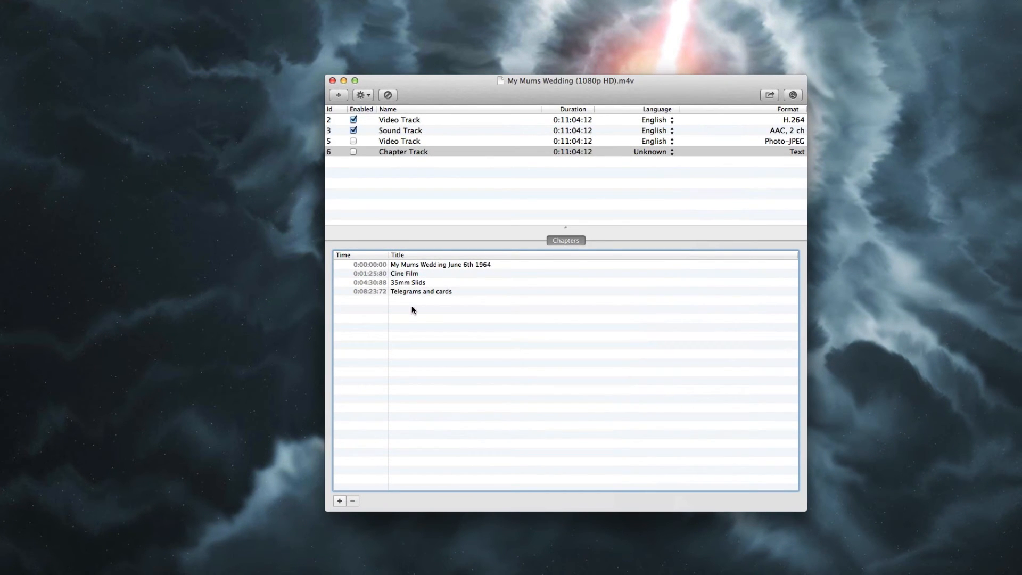
pyautogui.click(340, 501)
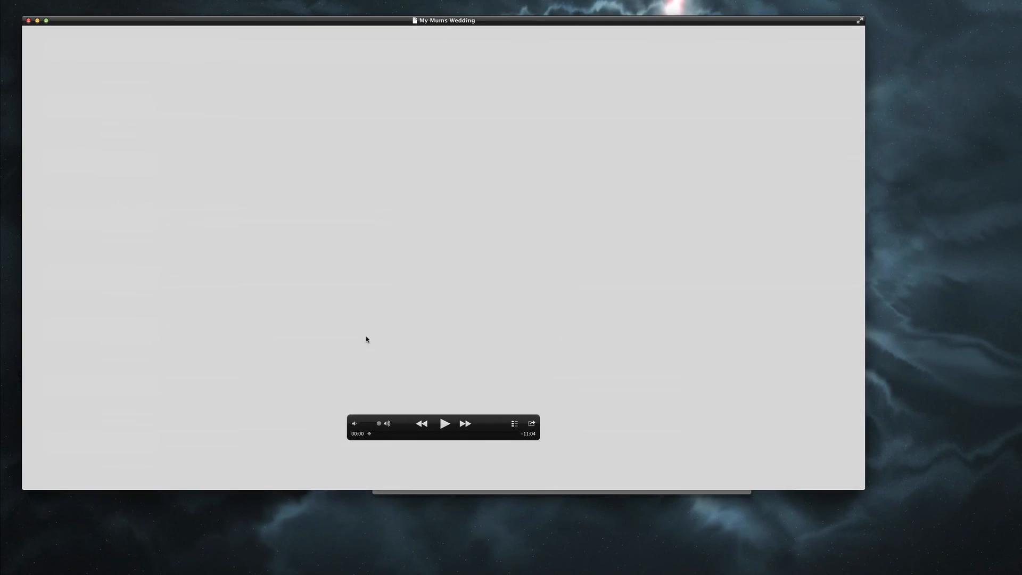
pyautogui.moveTo(394, 436); pyautogui.dragTo(418, 435)
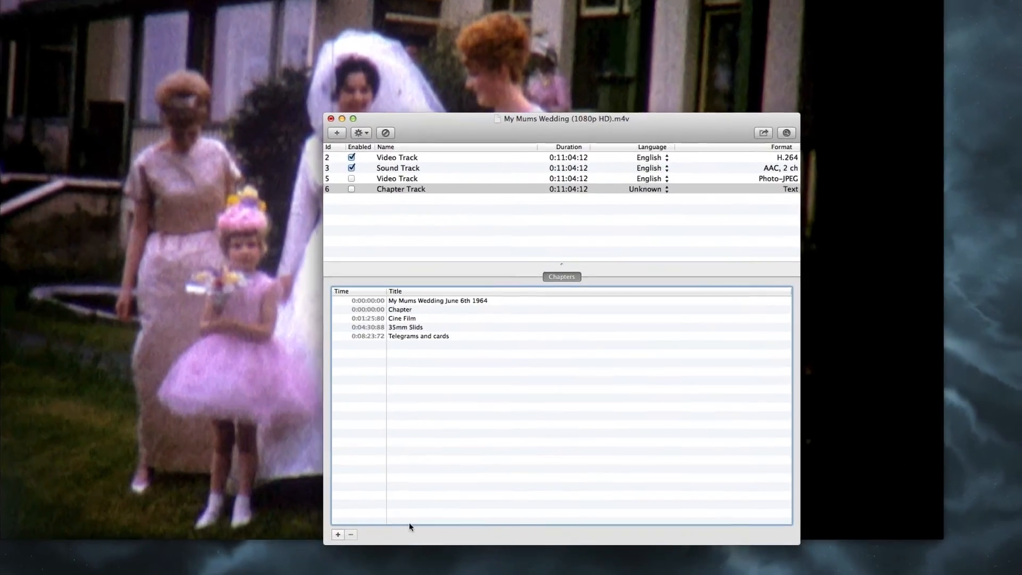
pyautogui.doubleClick(366, 311)
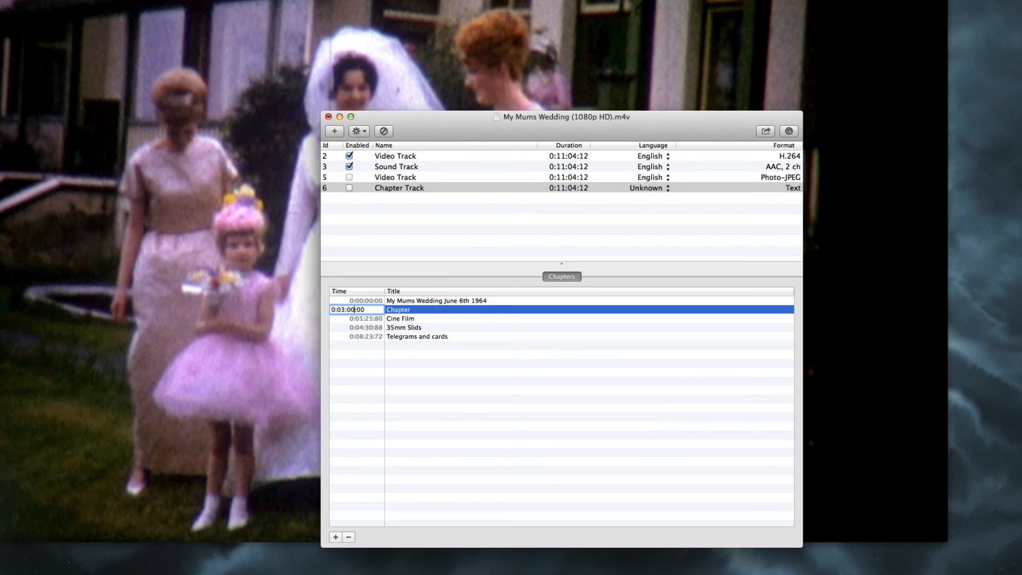
pyautogui.write('37')
pyautogui.press('Return')
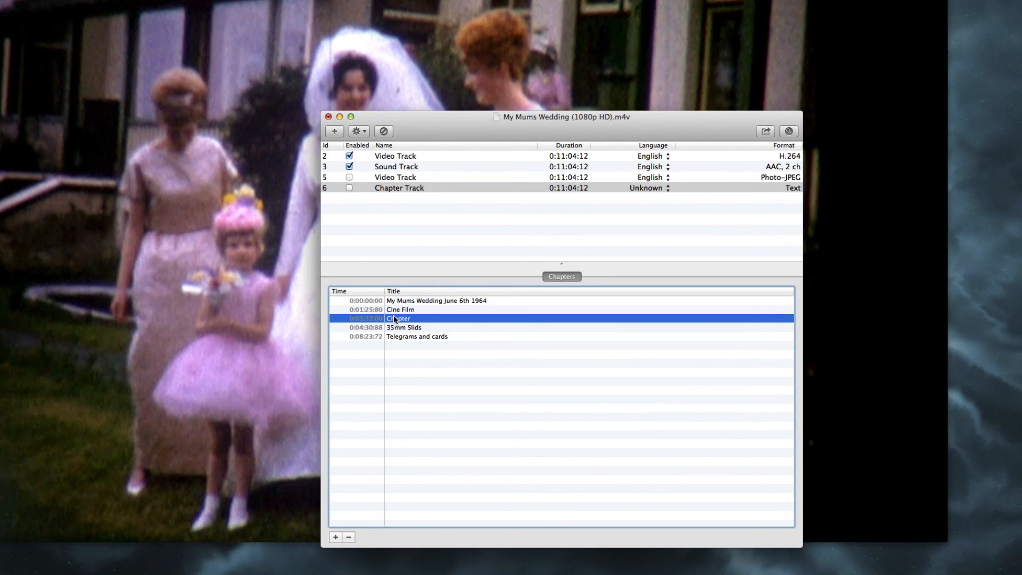
# Step: Title the new chapter at 0:03:37:00 "Photos" and save the movie
pyautogui.doubleClick(394, 319)
pyautogui.write('Photos')
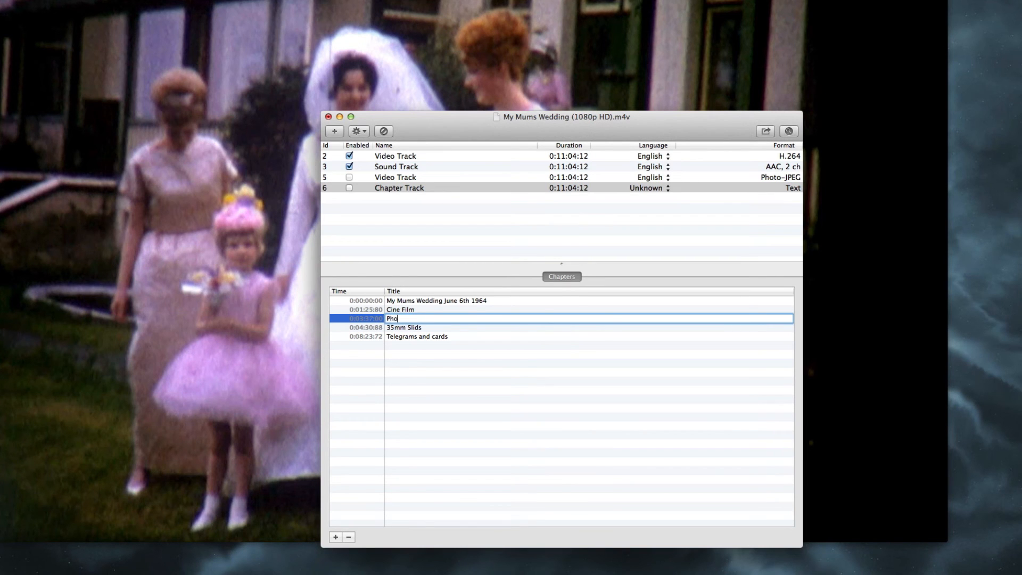
pyautogui.click(441, 379)
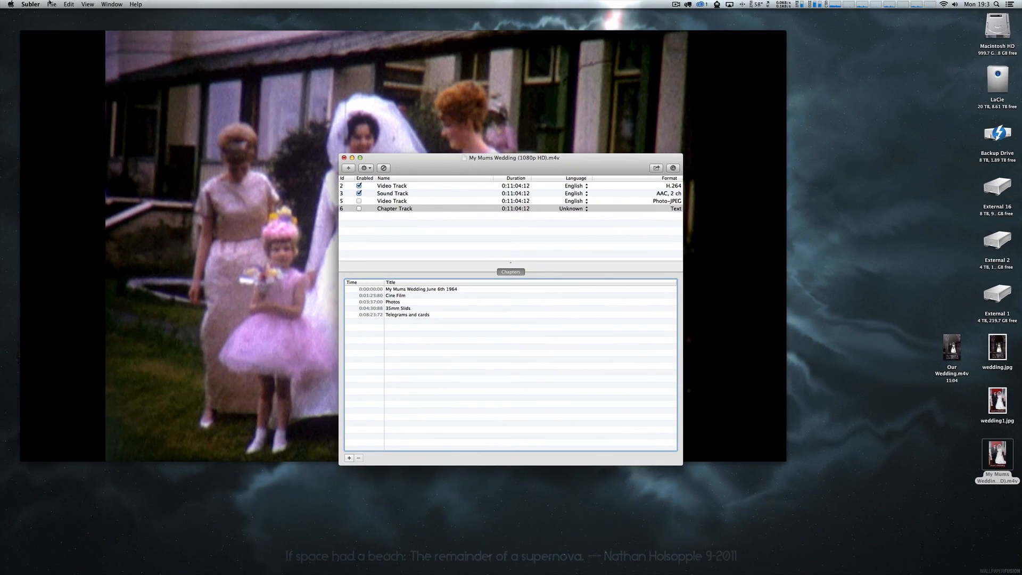
pyautogui.click(52, 4)
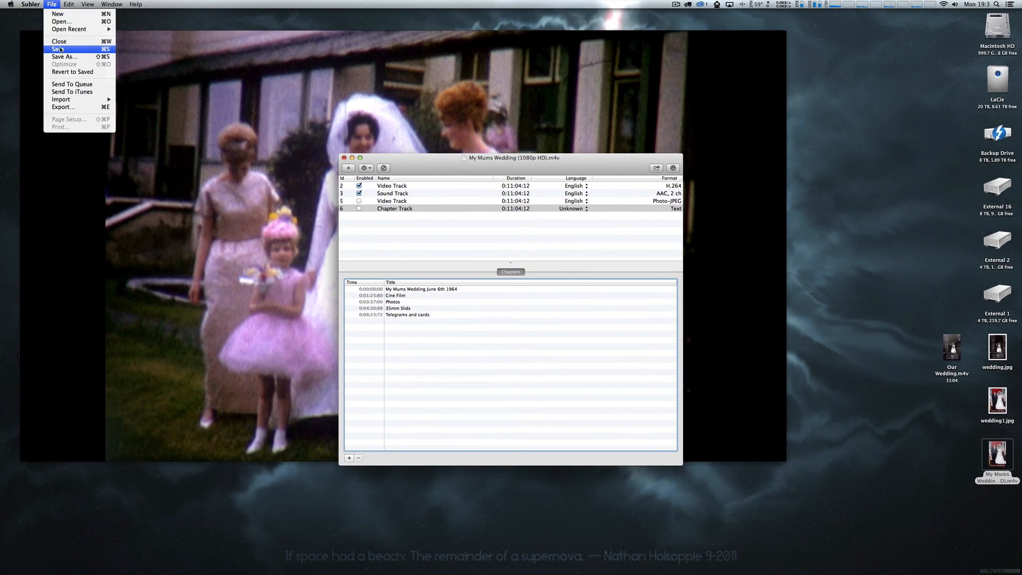
pyautogui.click(57, 49)
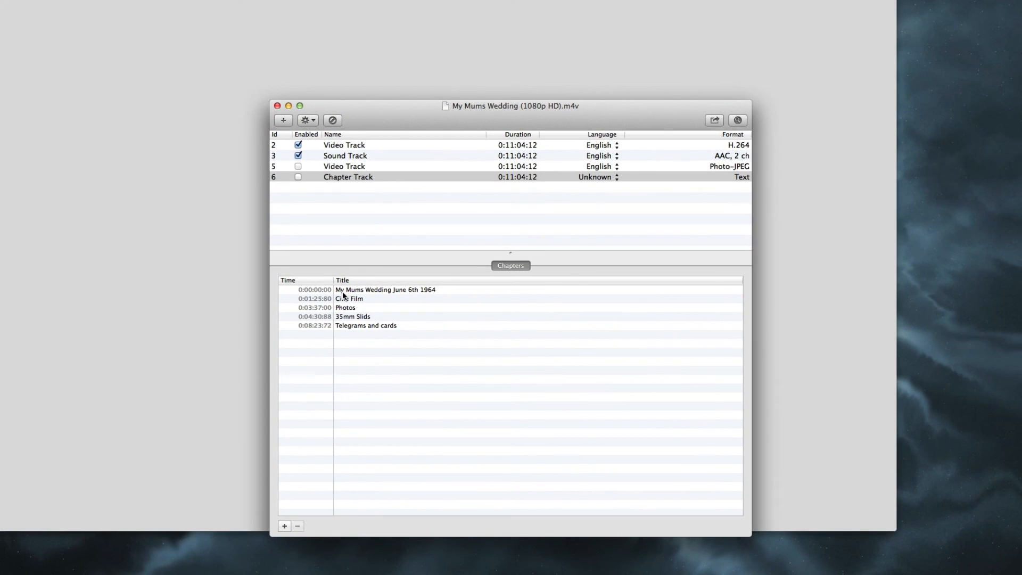